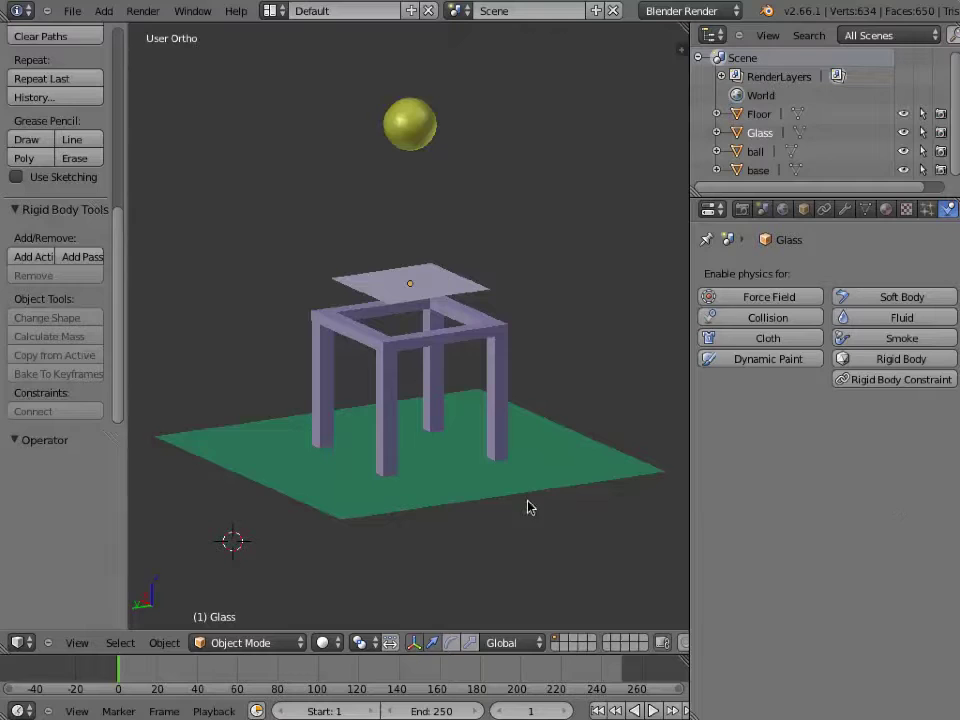
Place the 3D cursor on the floor's front edge right of the table, then orbit slightly
click(528, 502)
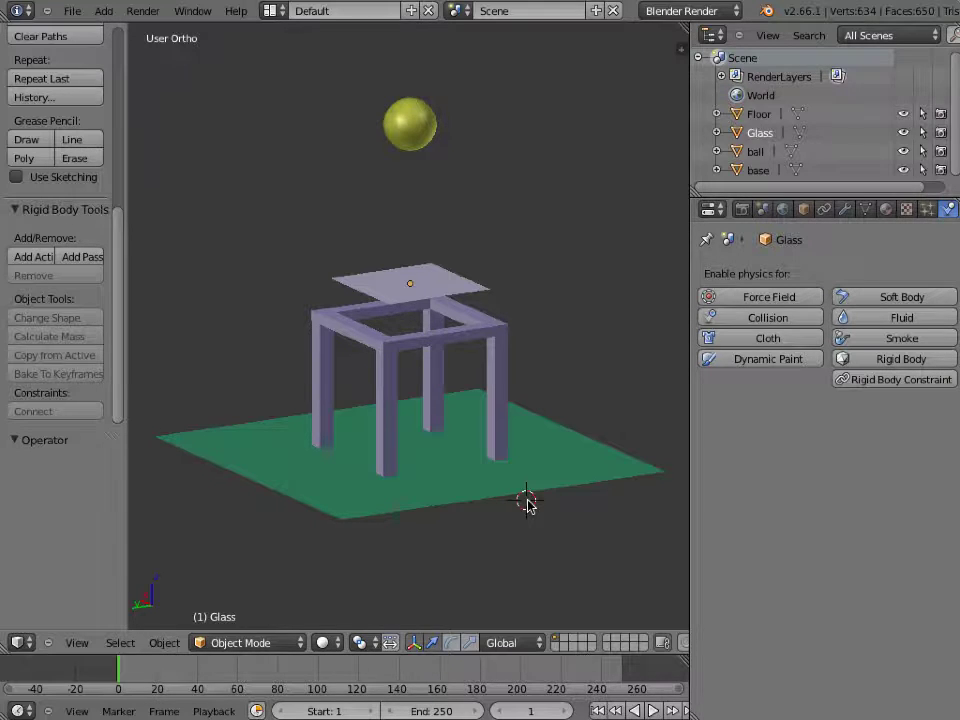
mouse_move(544, 399)
middle_down()
mouse_move(475, 413)
mouse_move(448, 386)
mouse_move(454, 377)
mouse_move(549, 395)
middle_up()
Select the floor, table base and Glass pane in turn, ending with the ball selected
right_click(343, 474)
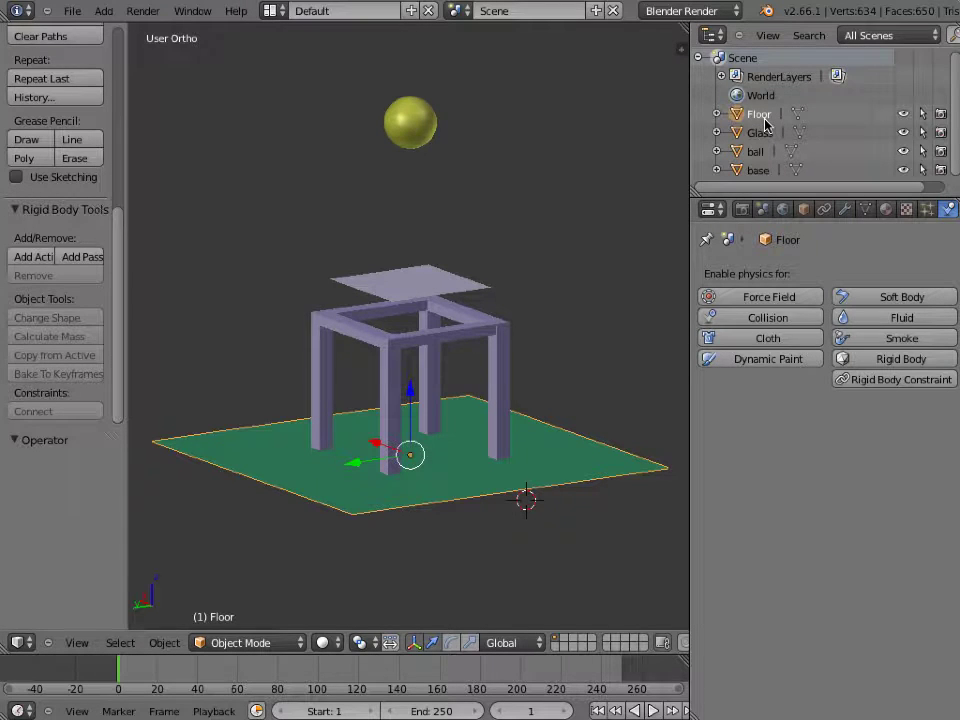
right_click(390, 378)
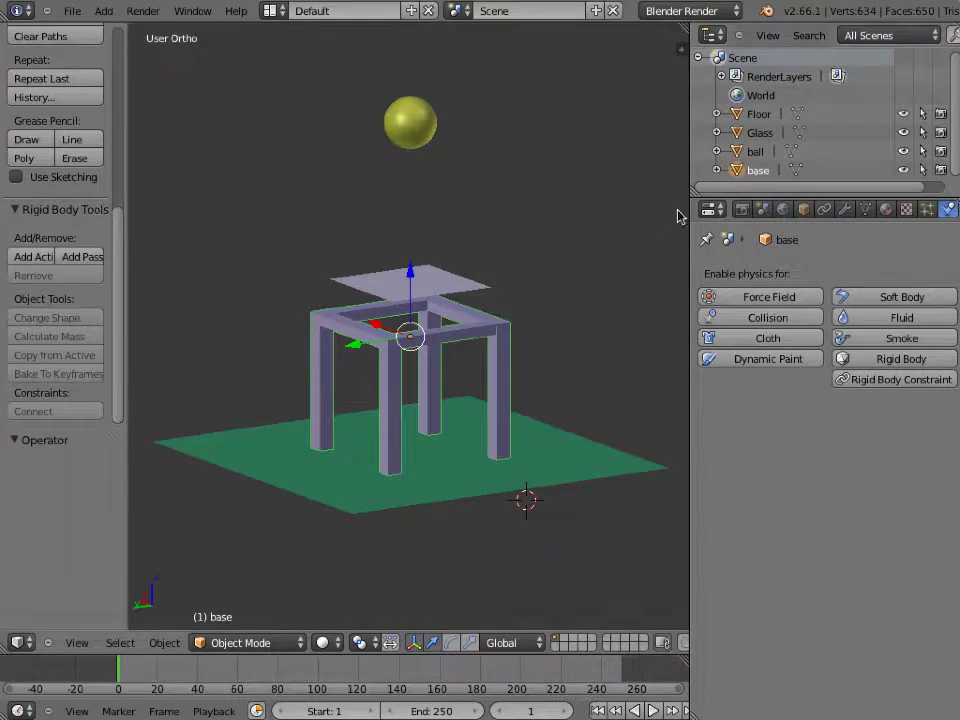
right_click(450, 296)
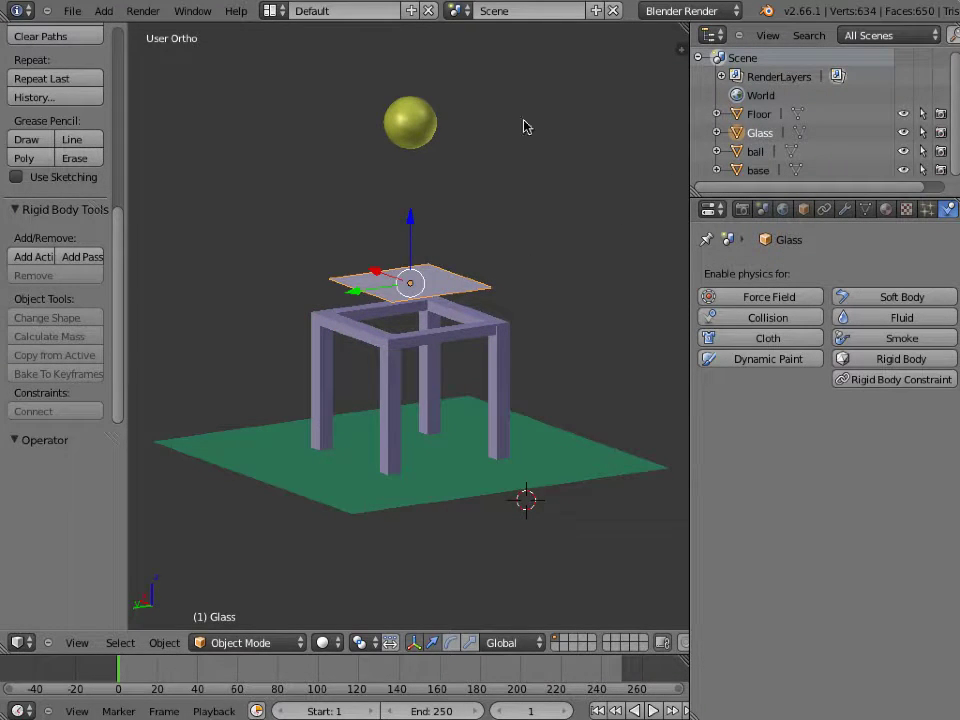
right_click(418, 130)
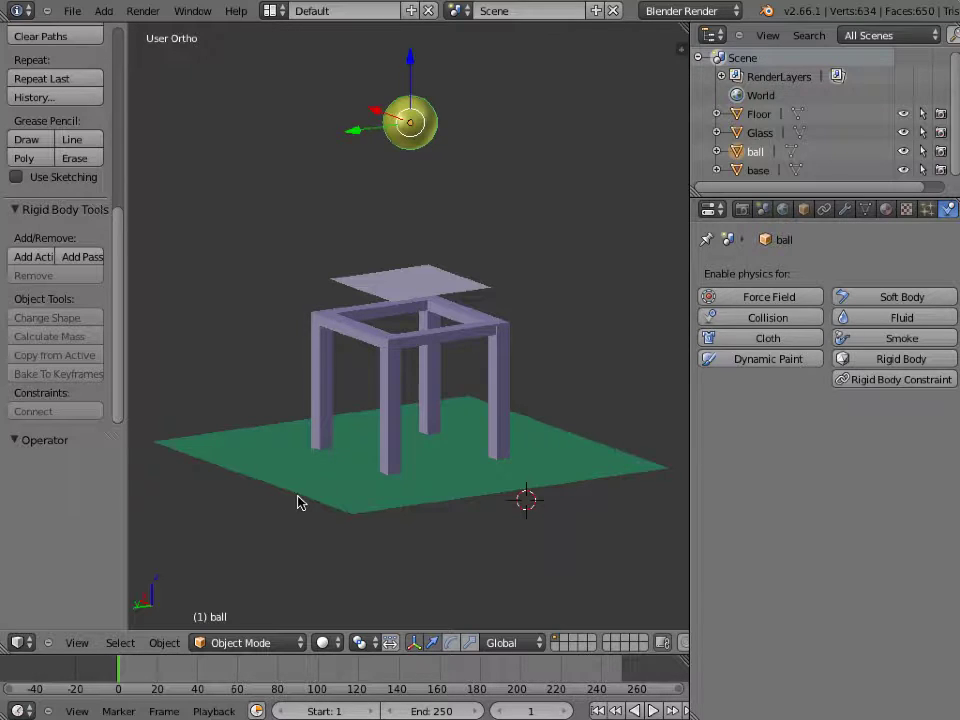
Add a Rigid Body World in the Scene properties
click(762, 208)
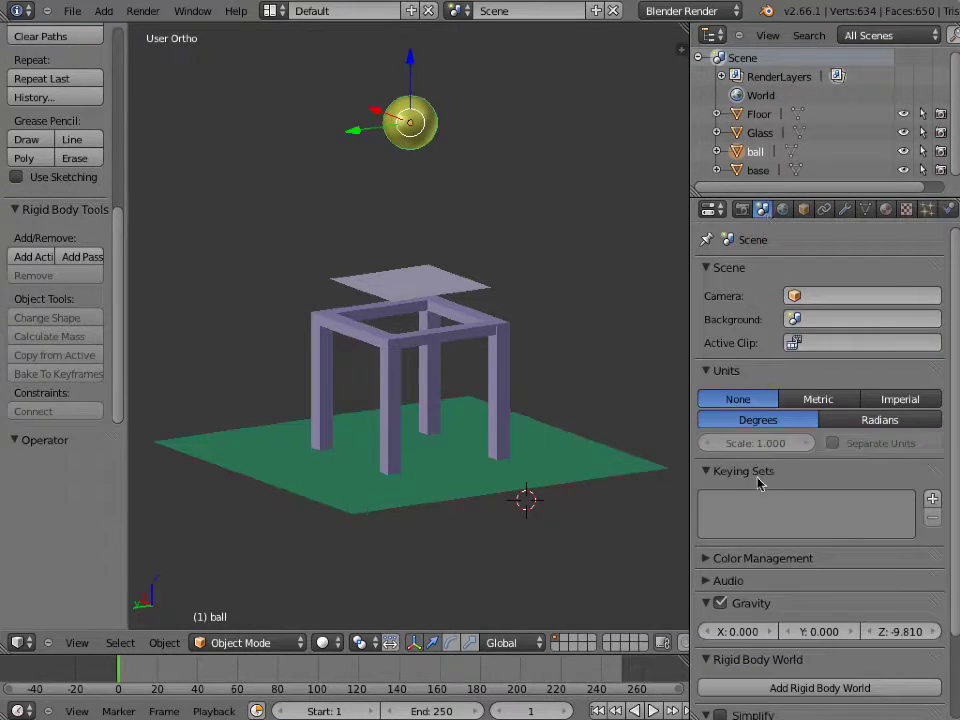
scroll(760, 480, down, 3)
click(776, 587)
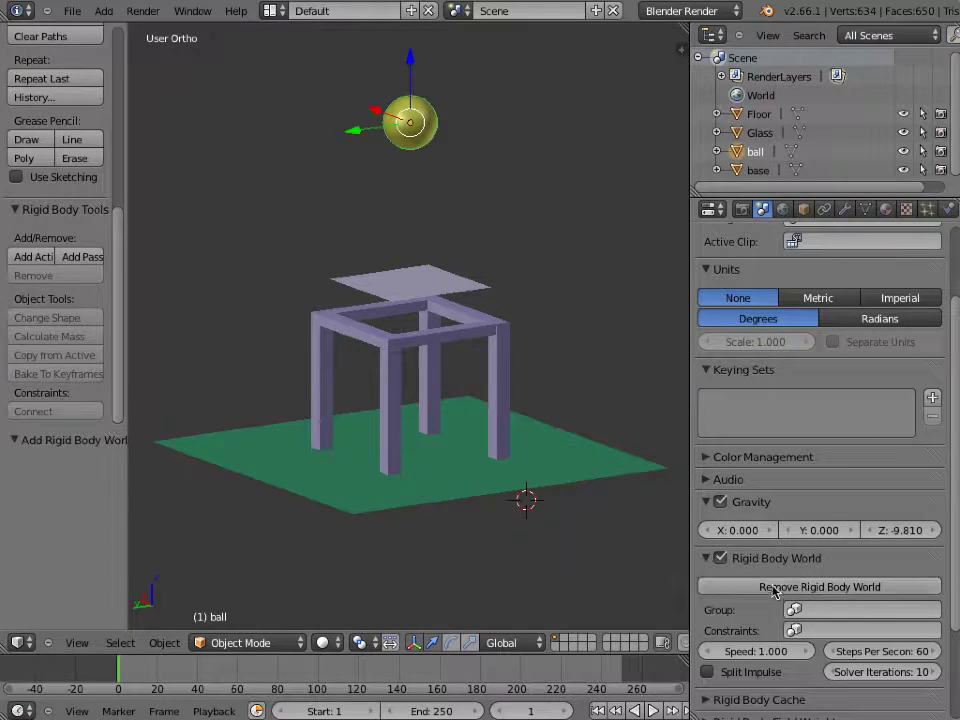
Make the floor and the table base passive rigid bodies, then select the Glass pane
click(949, 208)
right_click(289, 463)
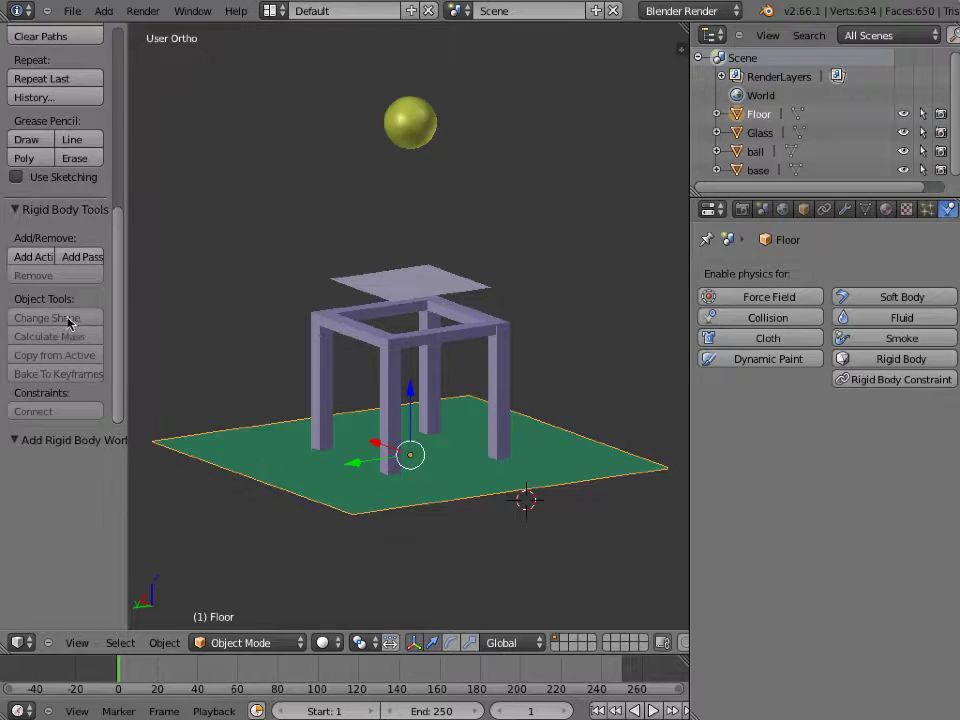
click(78, 259)
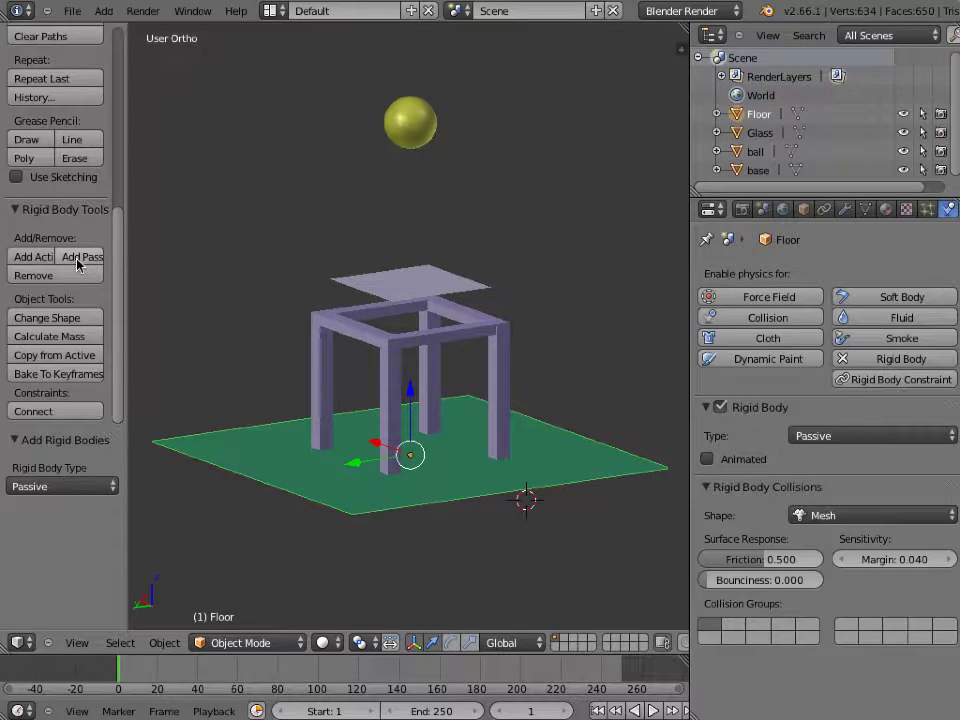
right_click(315, 401)
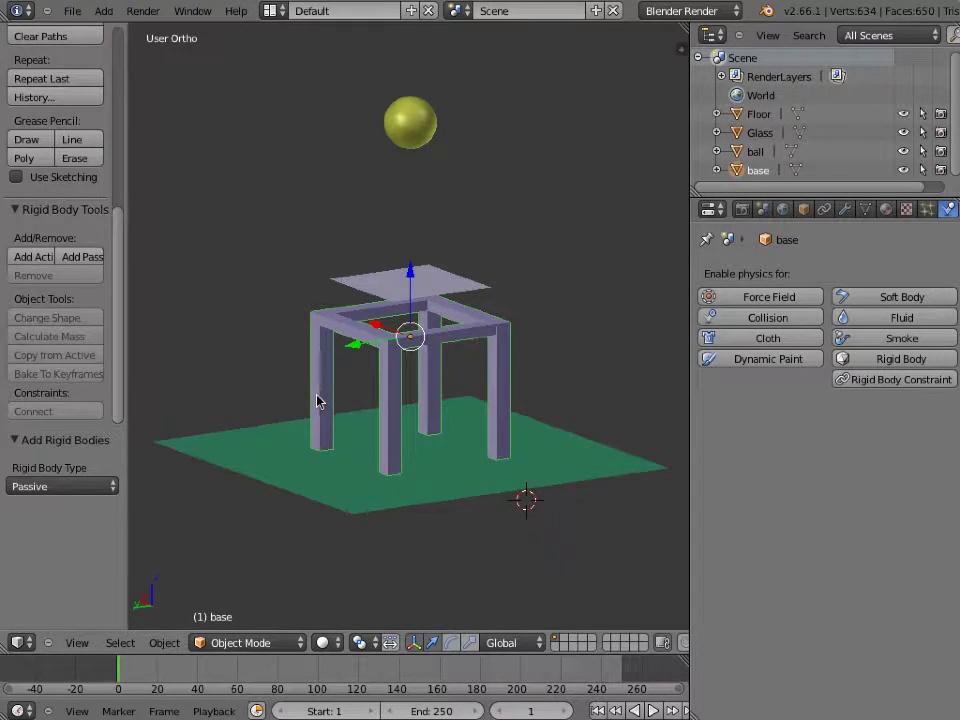
click(78, 260)
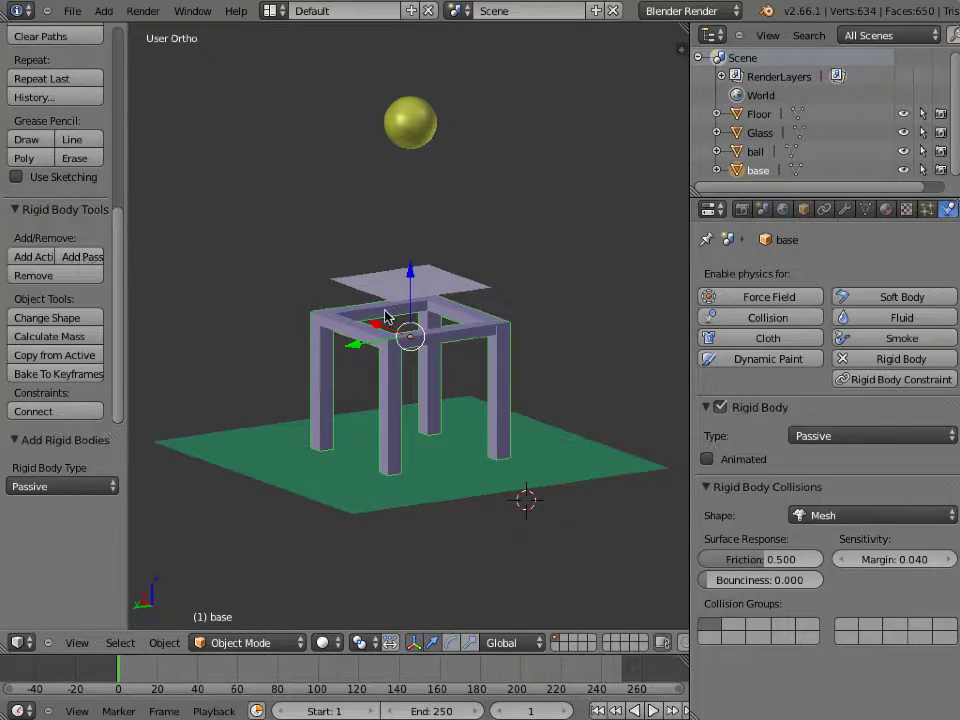
right_click(375, 281)
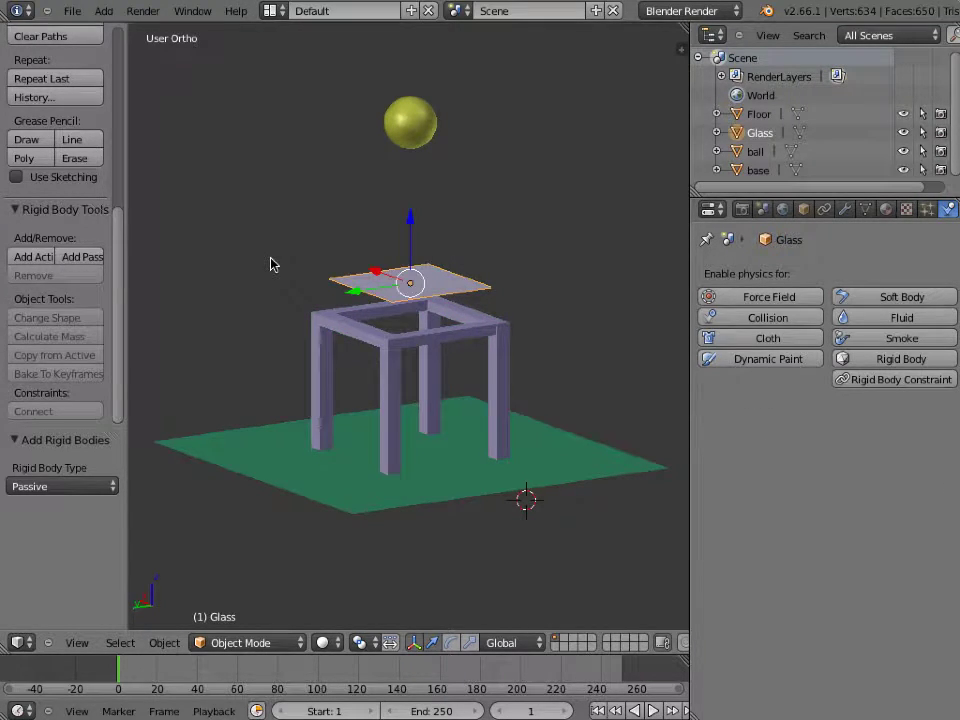
In front view, lower the glass pane onto the table frame and make it an active rigid body
key(KP_1)
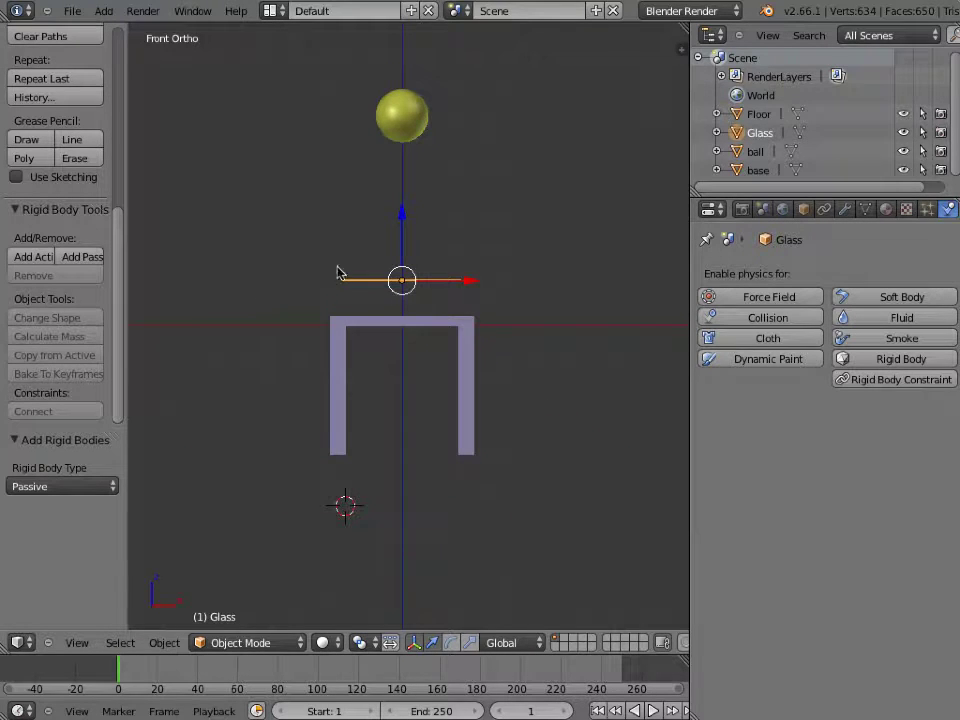
drag(400, 216, 404, 251)
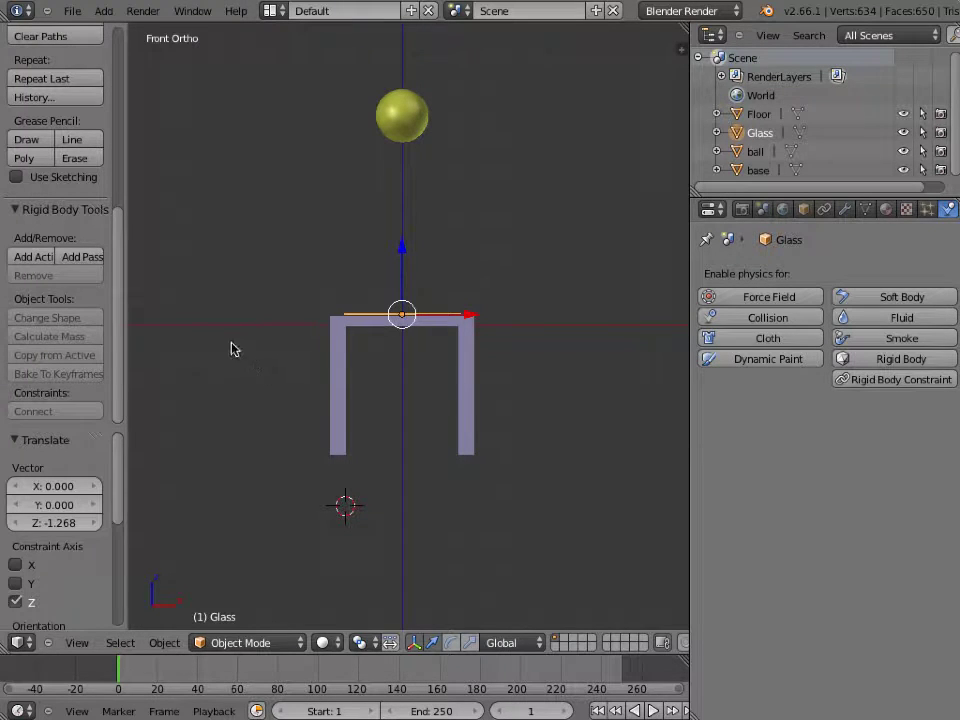
click(32, 259)
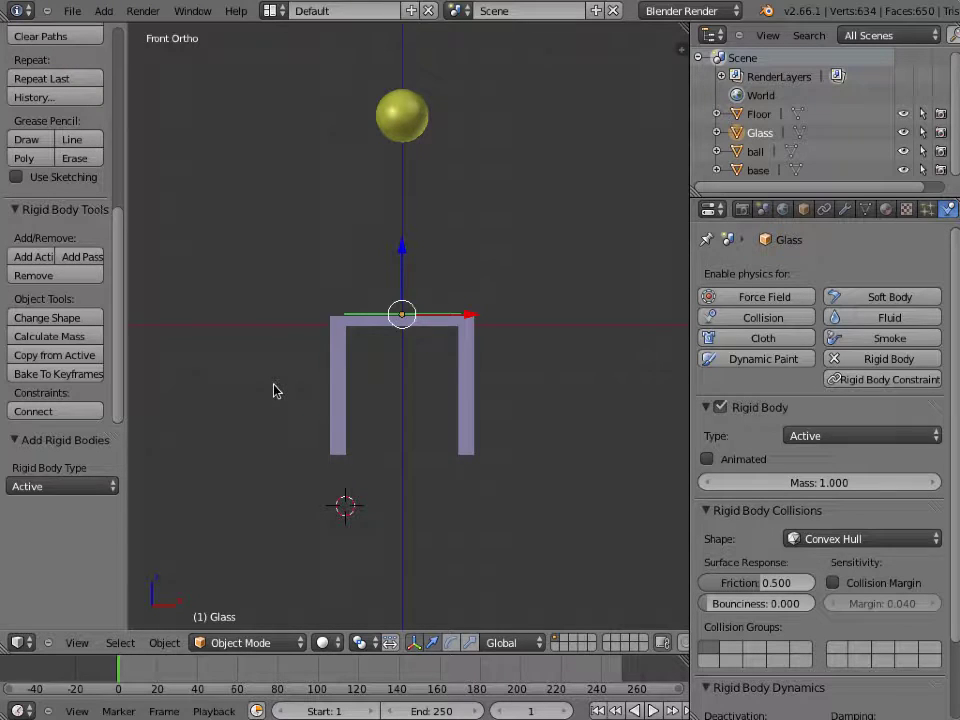
Make the ball an active rigid body and view the table from above
right_click(404, 135)
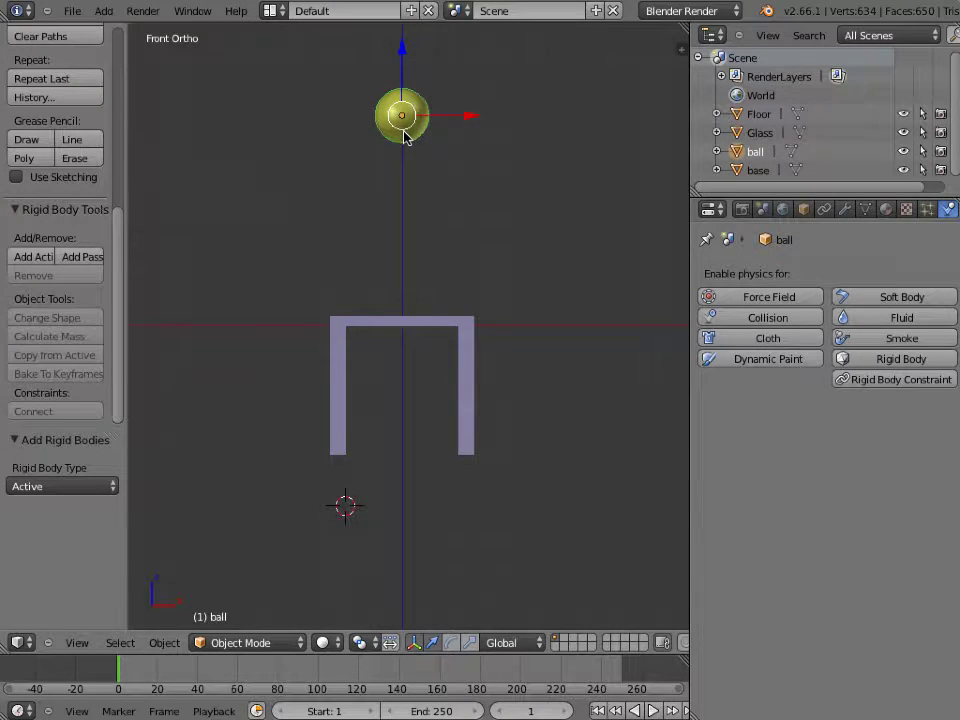
click(34, 258)
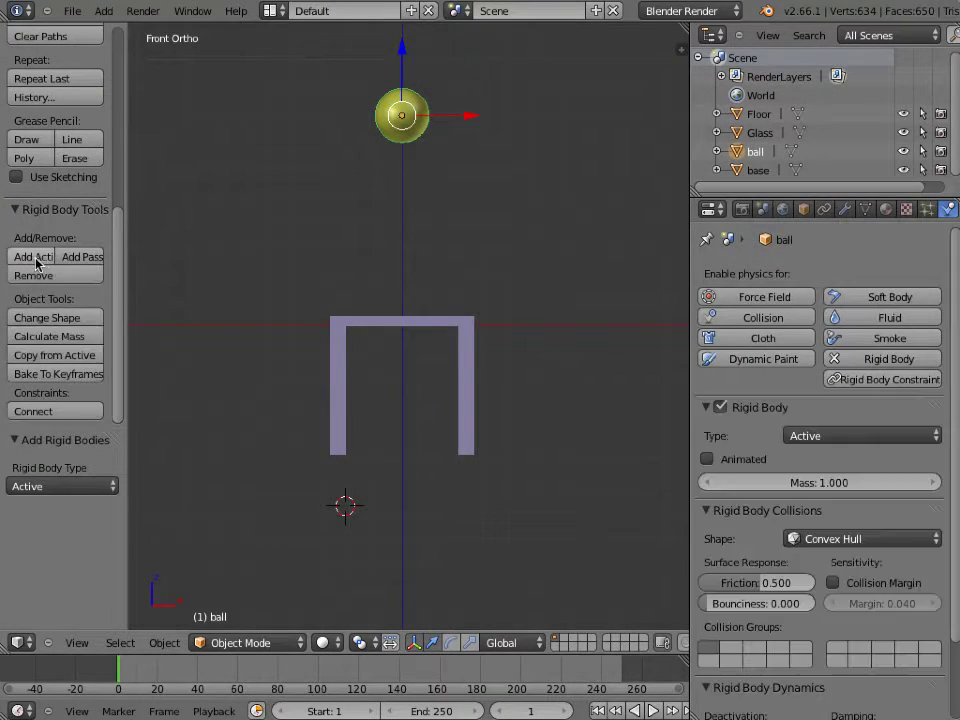
middle_drag(501, 369, 390, 447)
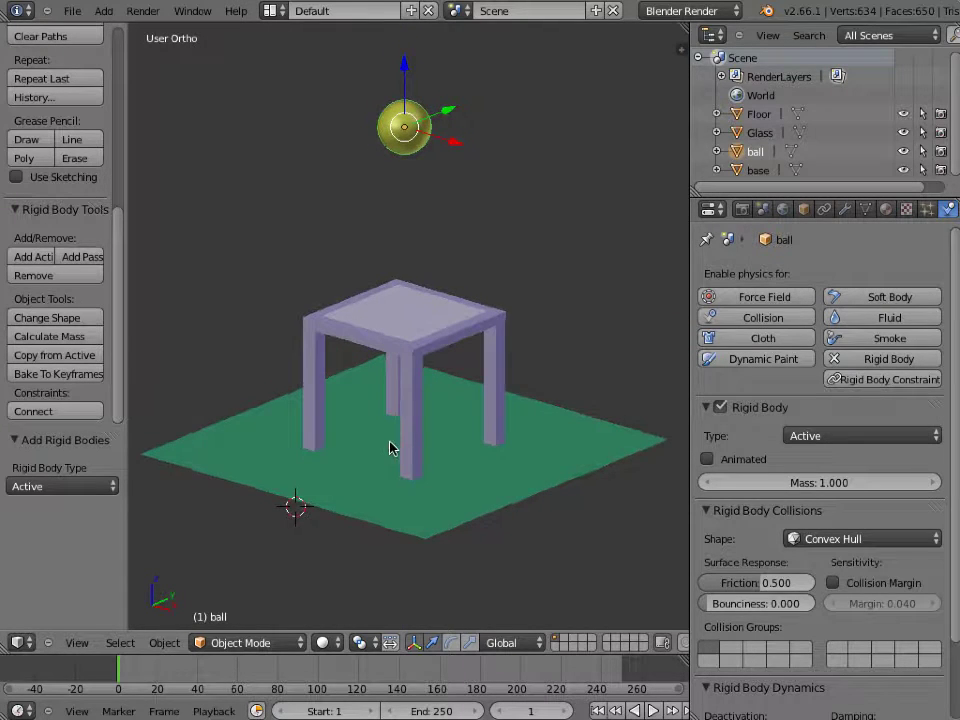
click(652, 710)
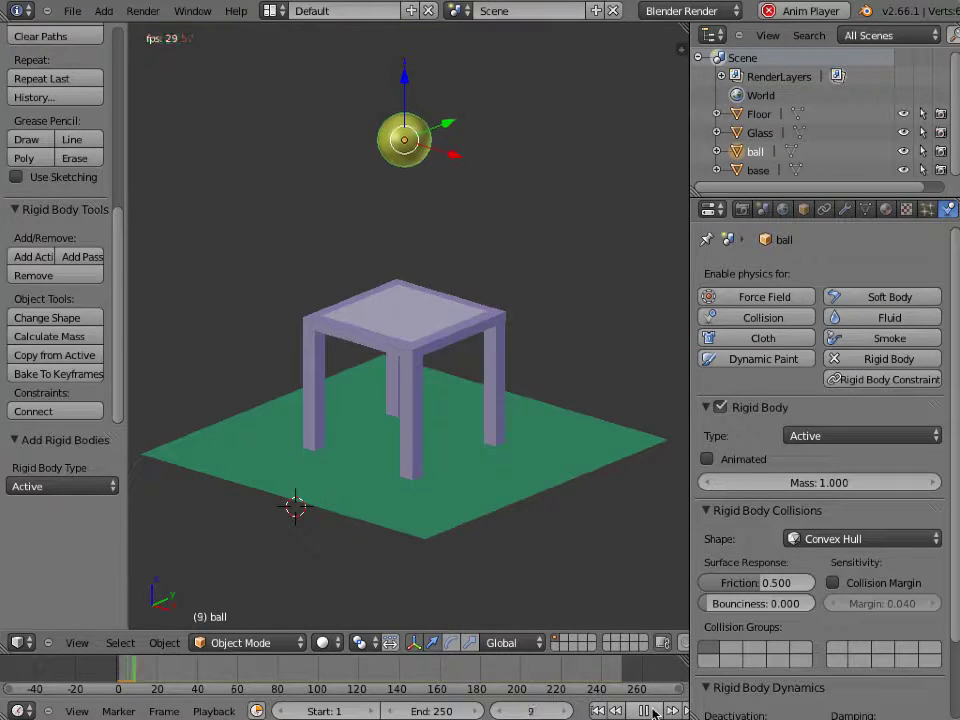
click(598, 710)
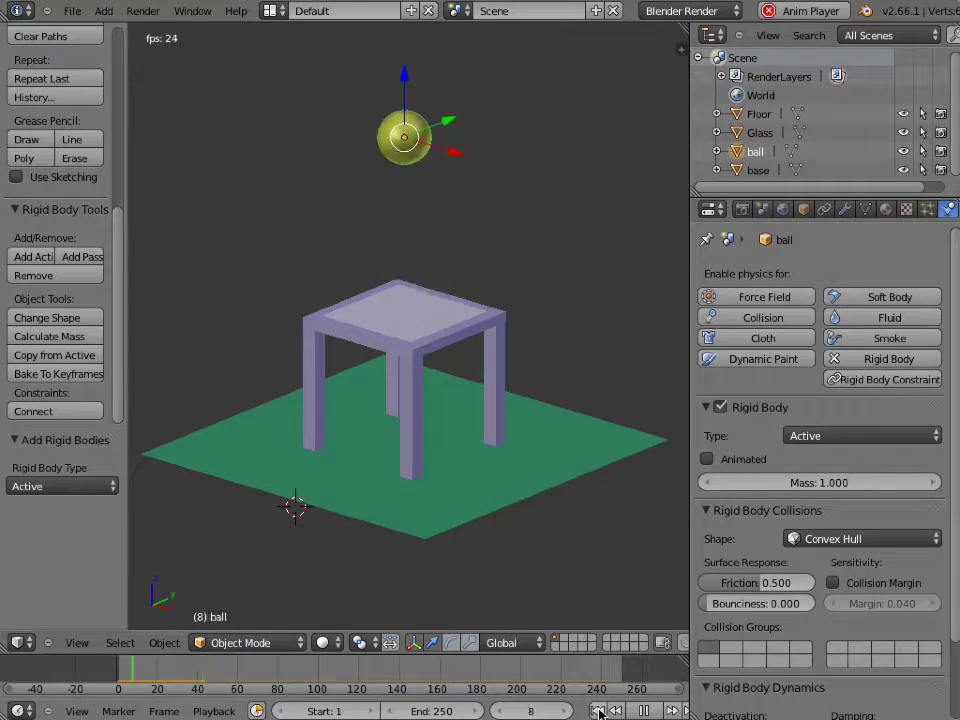
click(598, 710)
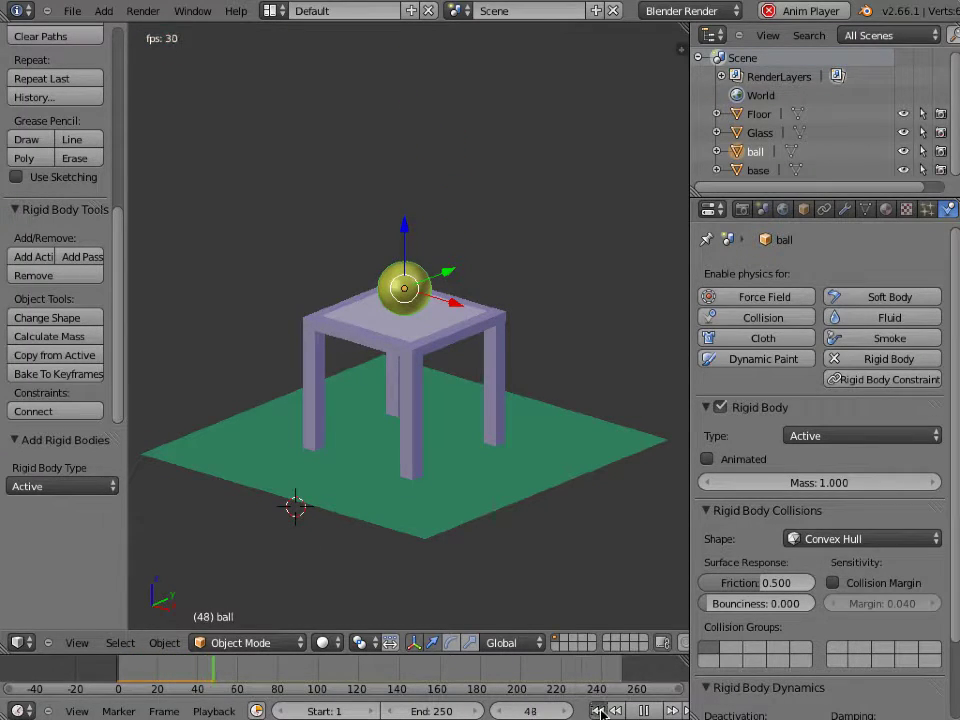
click(598, 710)
click(598, 710)
key(alt+a)
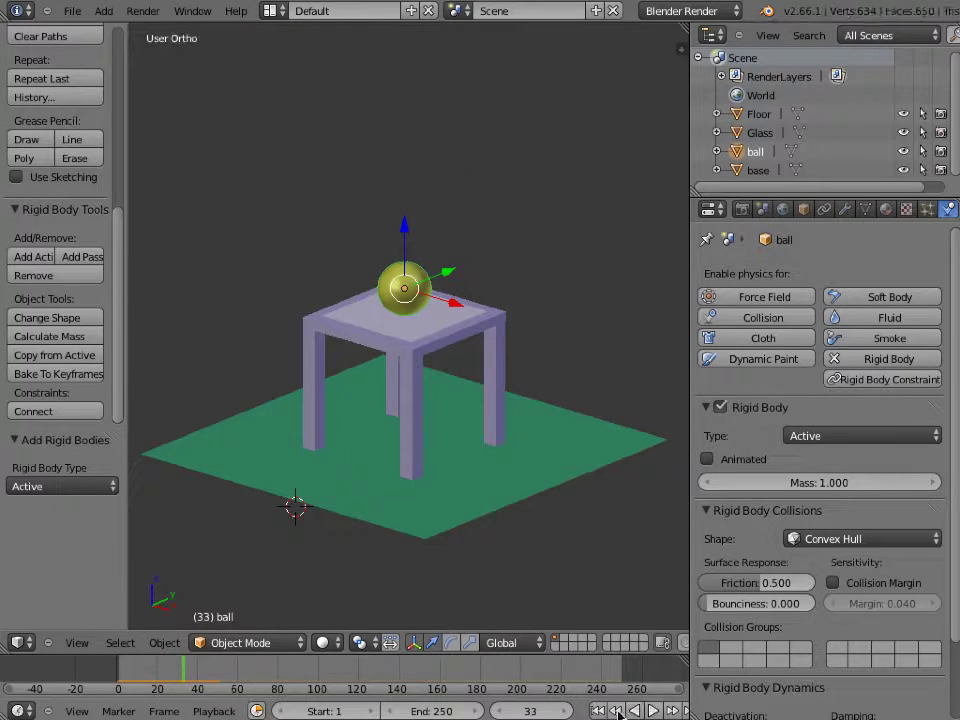
click(598, 710)
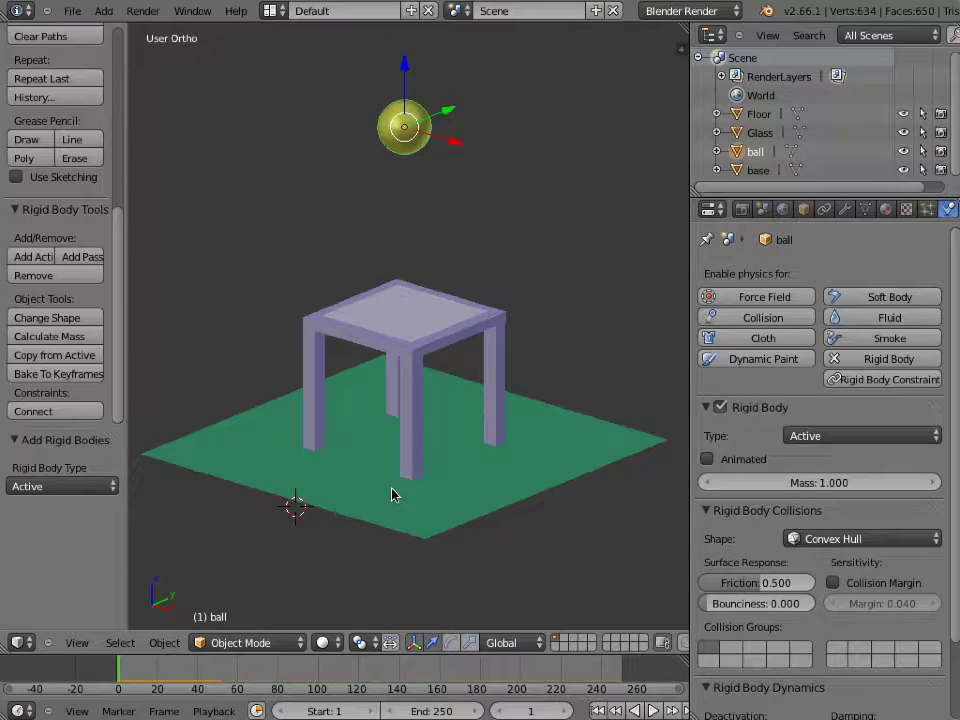
Hide the table base and the ball, and switch to a zoomed top view
click(904, 169)
click(903, 151)
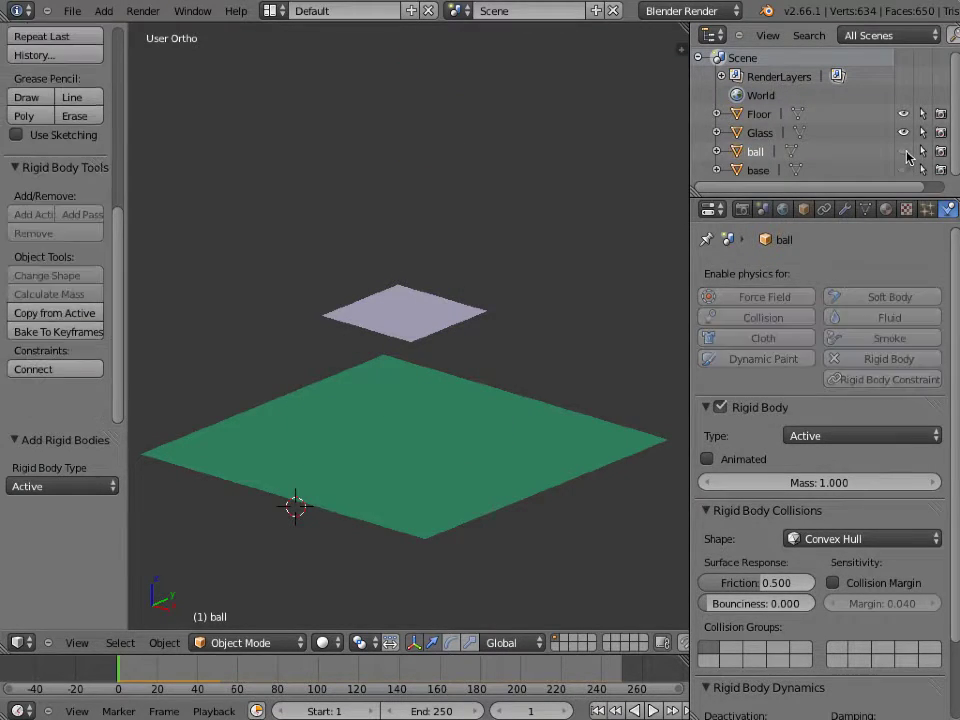
middle_drag(429, 347, 516, 375)
key(KP_7)
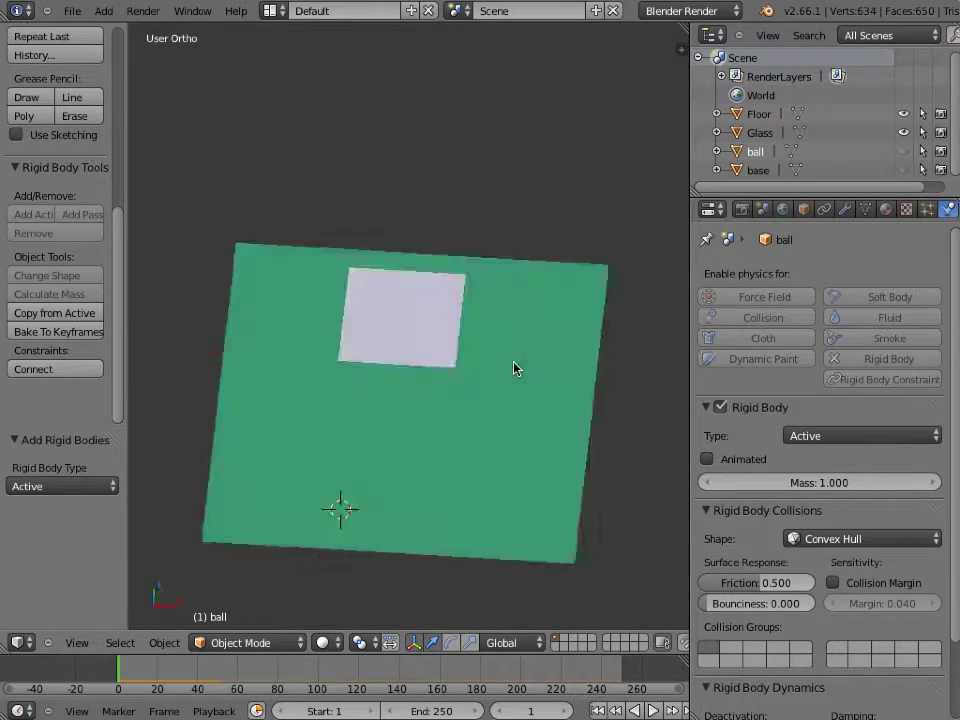
scroll(514, 366, up, 2)
Select the Glass plane, enter Edit Mode and select all of its mesh
right_click(462, 348)
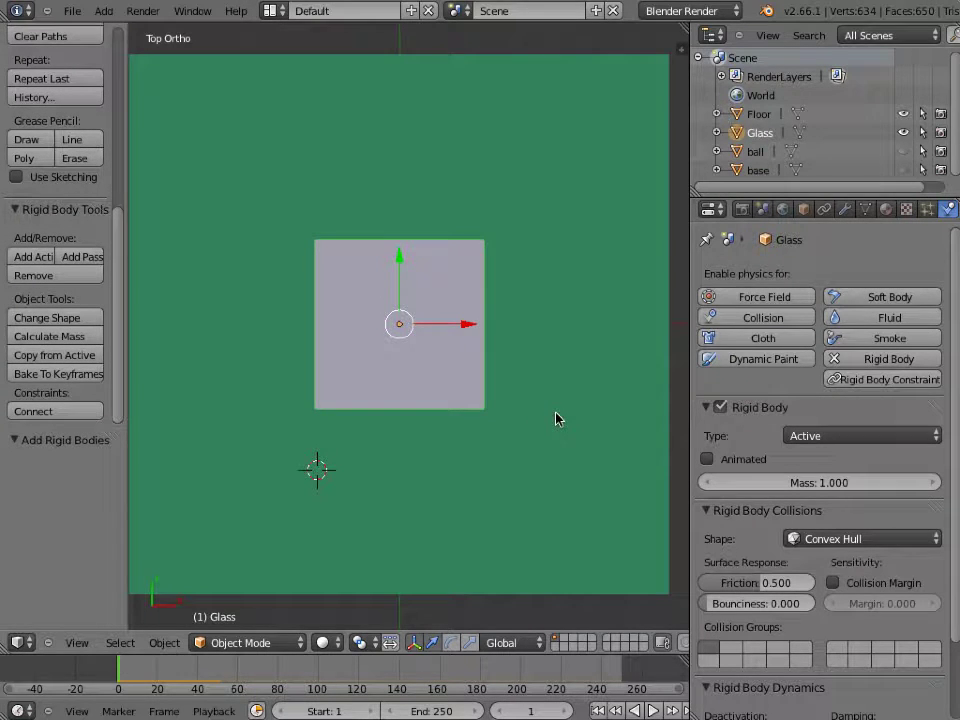
key(Tab)
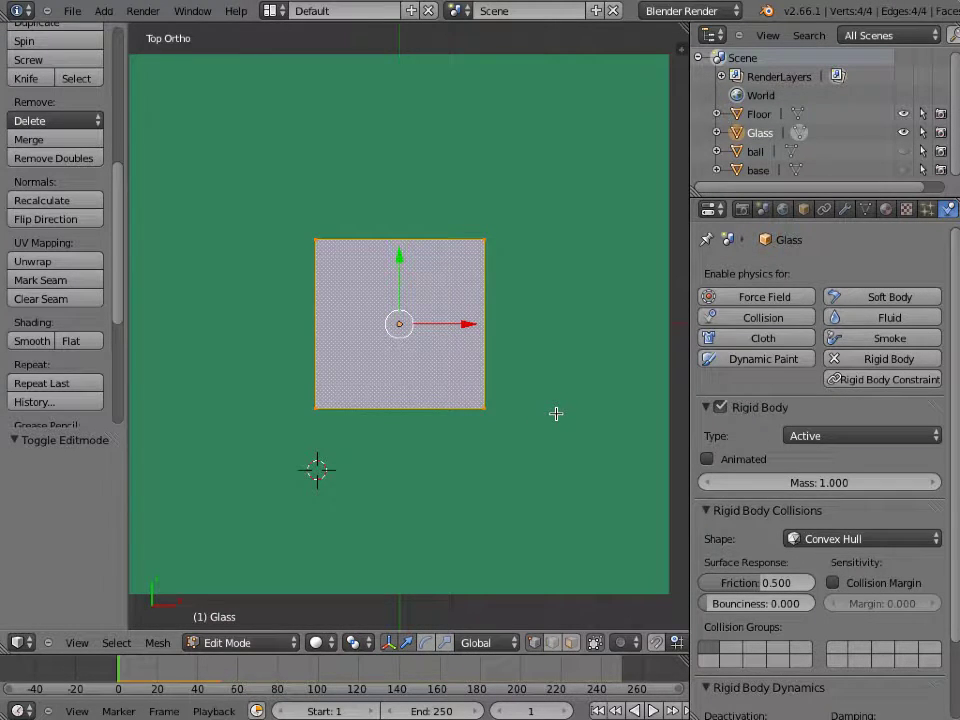
scroll(528, 408, up, 1)
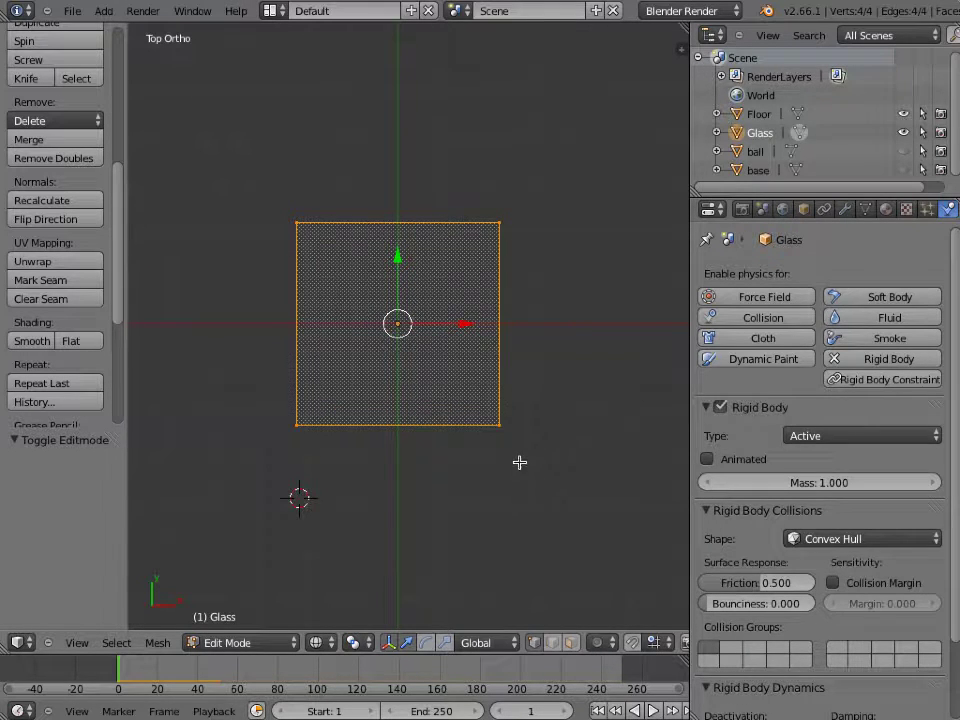
key(a)
key(a)
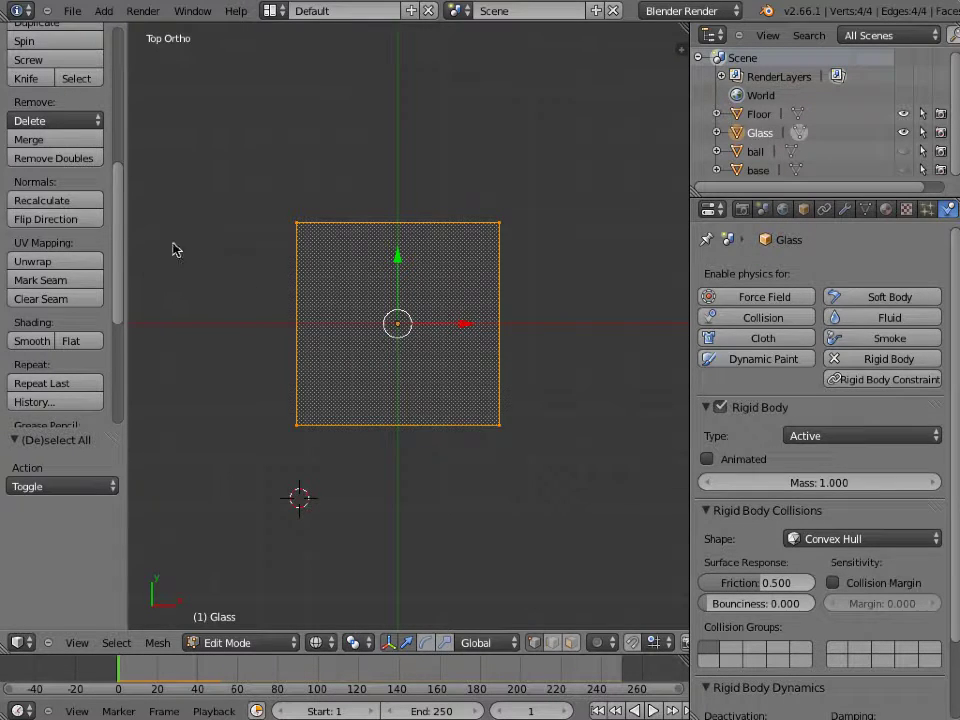
Subdivide the Glass square once and delete only its faces, keeping edges and vertices
drag(122, 236, 124, 96)
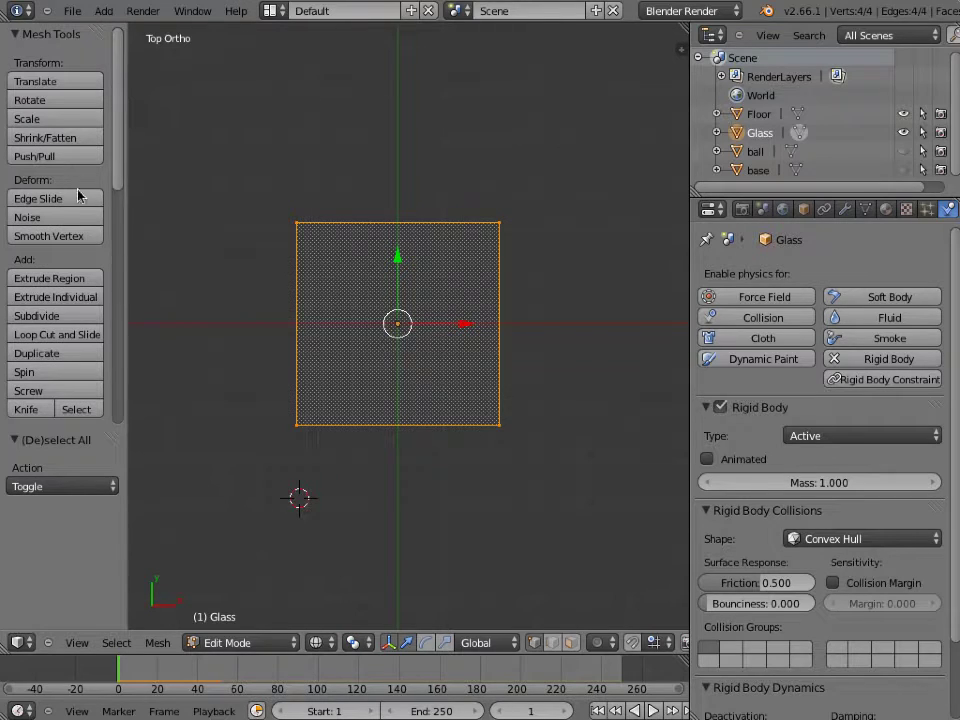
click(60, 316)
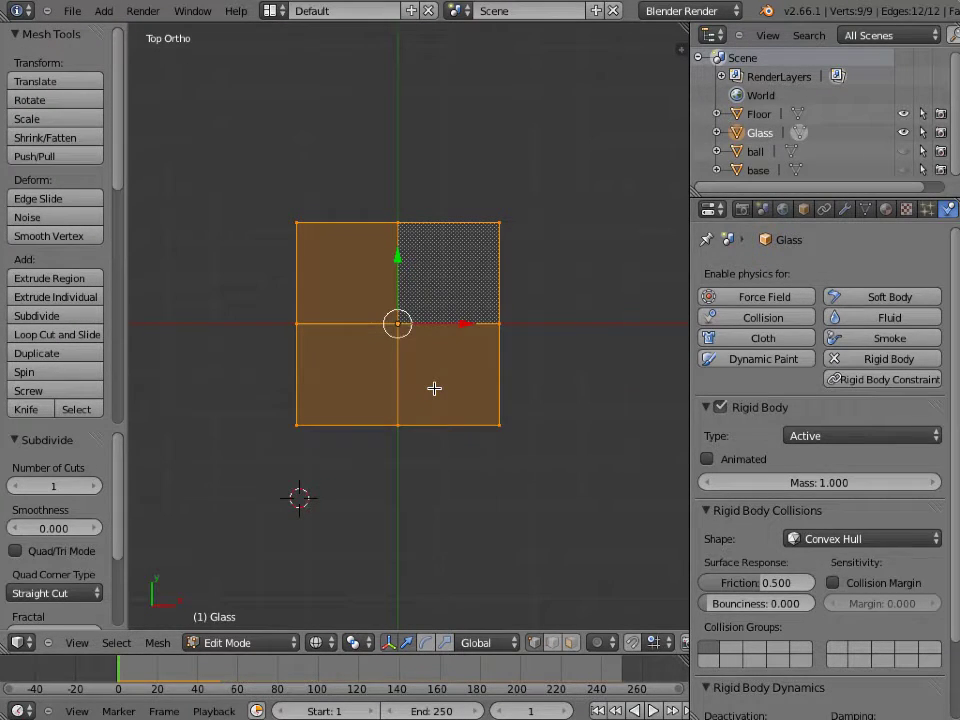
key(x)
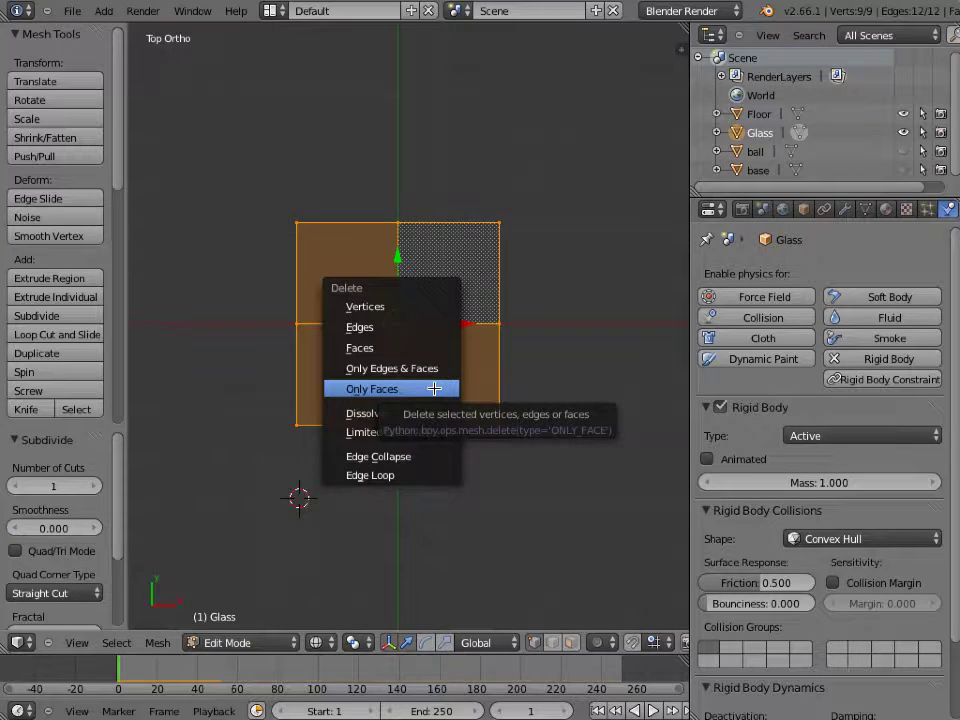
click(434, 389)
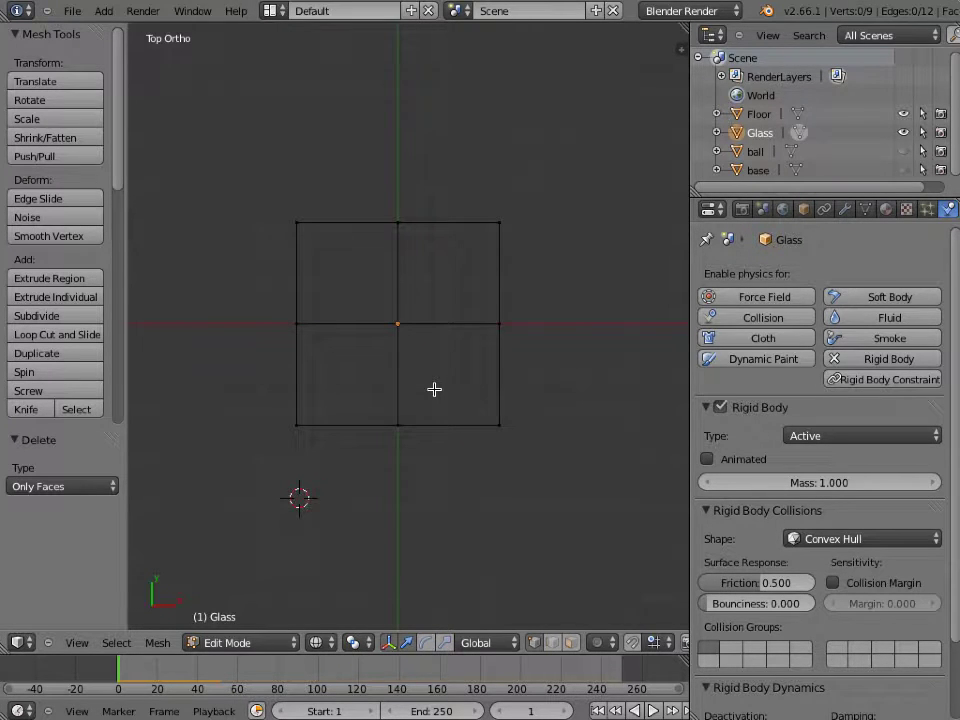
Join the centre vertex to the bottom-right and top-right corners with edges
right_click(397, 324)
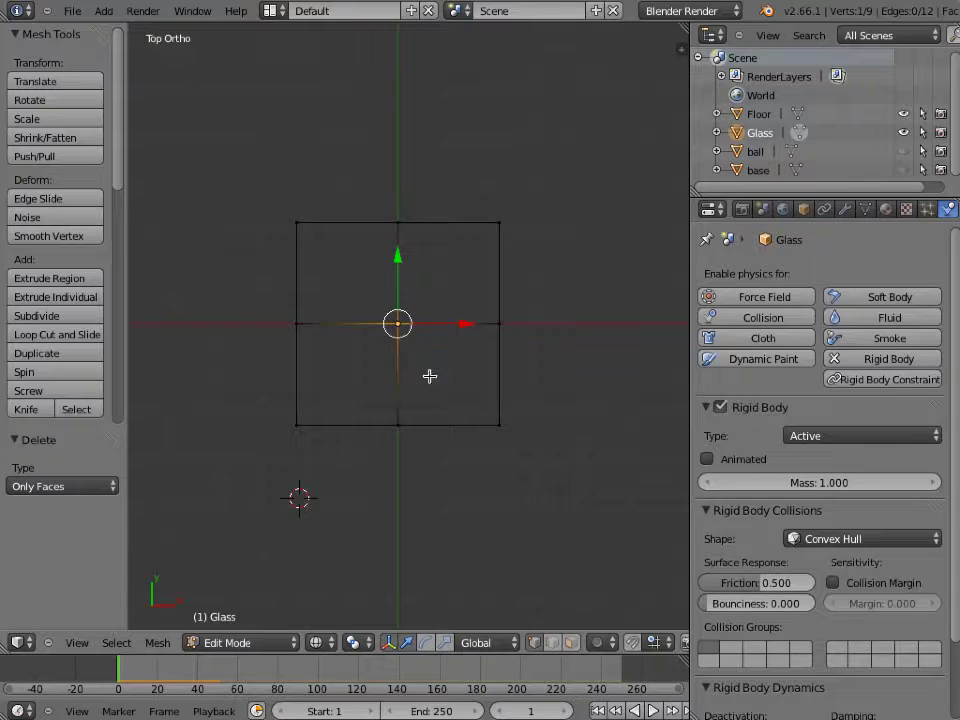
shift+right_click(500, 425)
key(f)
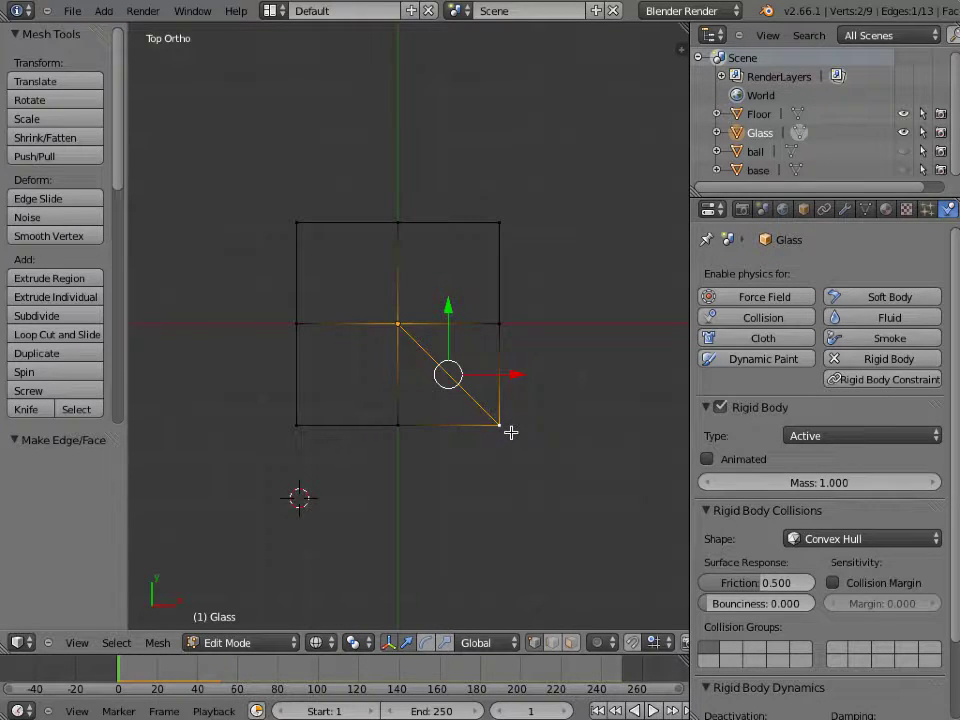
right_click(398, 322)
shift+right_click(498, 223)
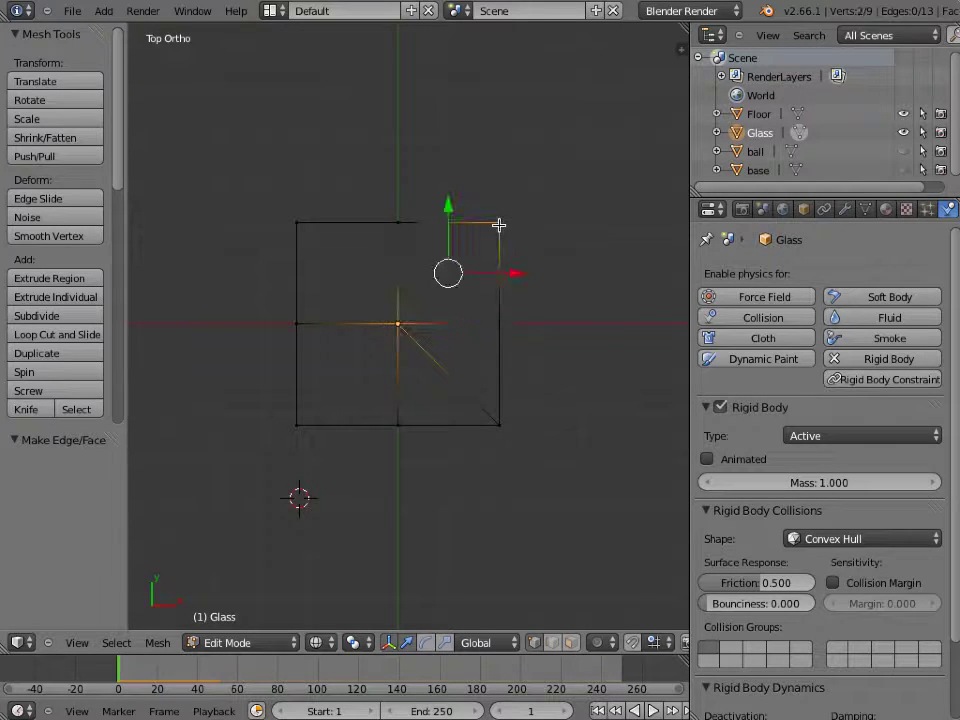
key(f)
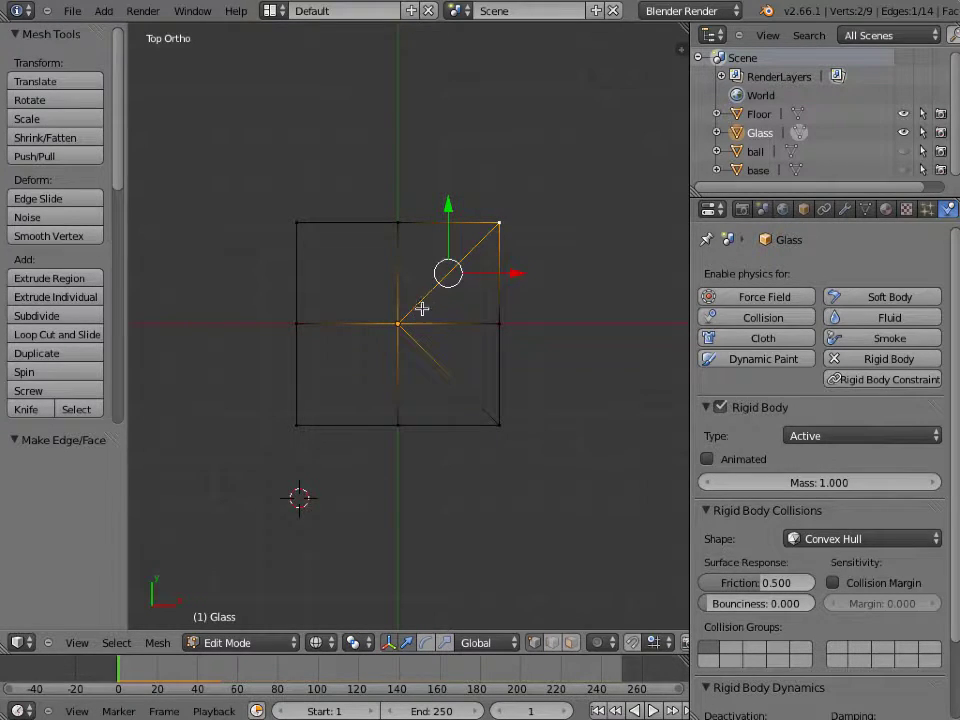
Join the centre to the top-left and bottom-left corners, then fill faces across the whole square
right_click(398, 322)
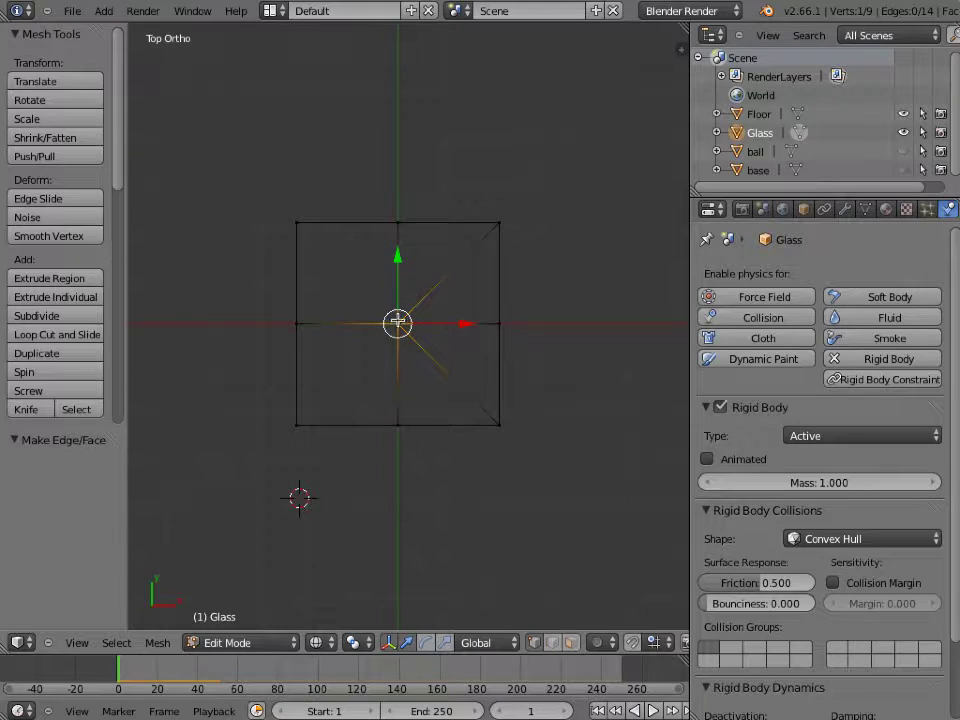
shift+right_click(298, 225)
key(f)
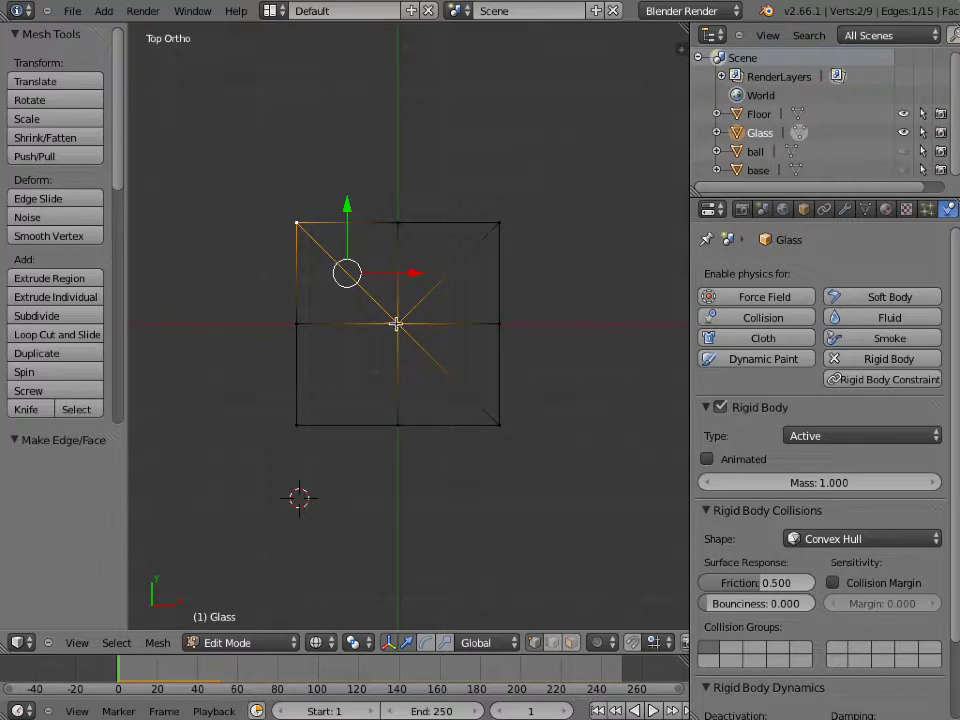
right_click(397, 323)
shift+right_click(298, 423)
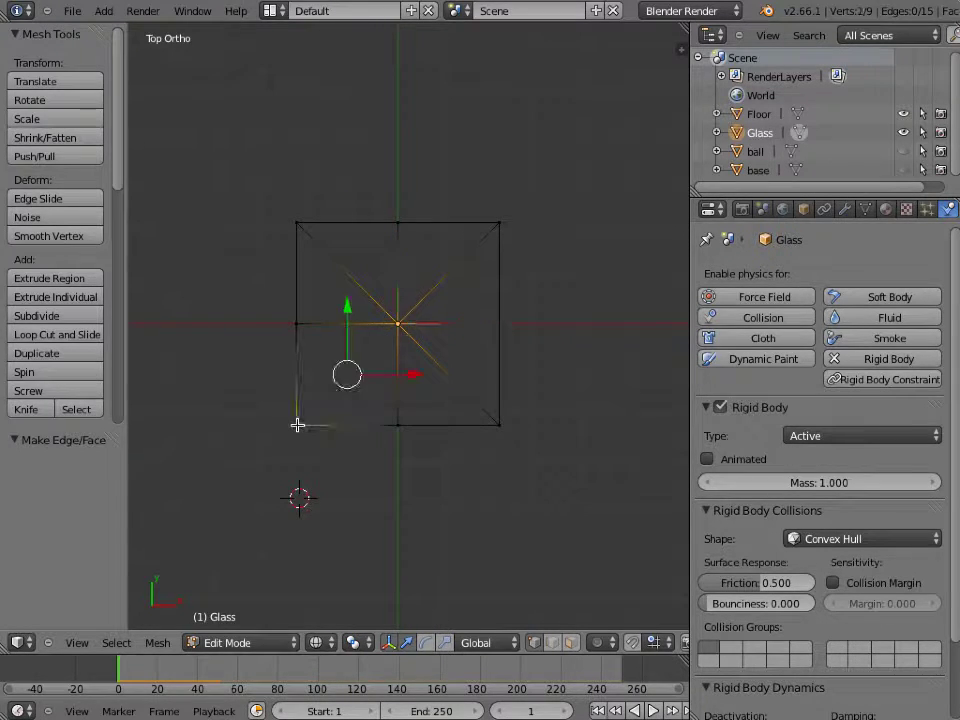
key(f)
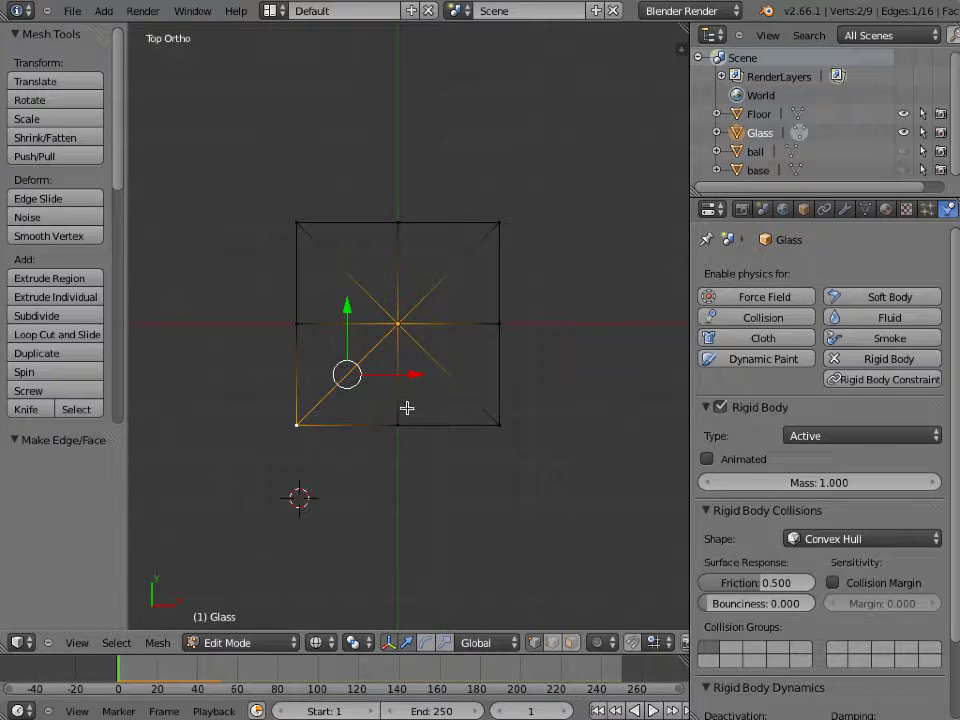
key(a)
key(a)
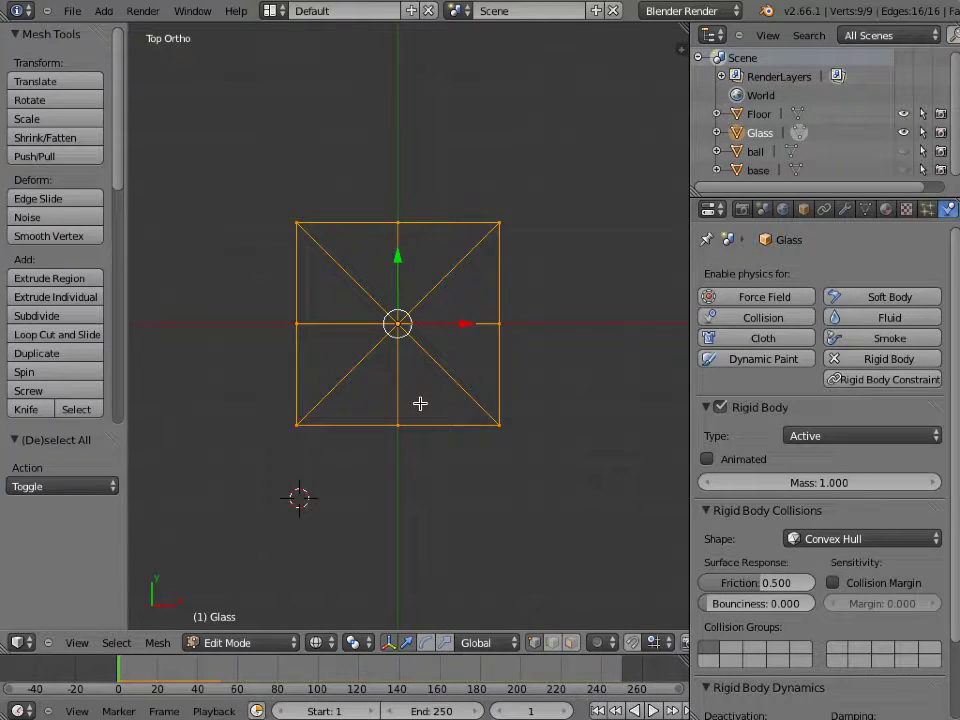
key(f)
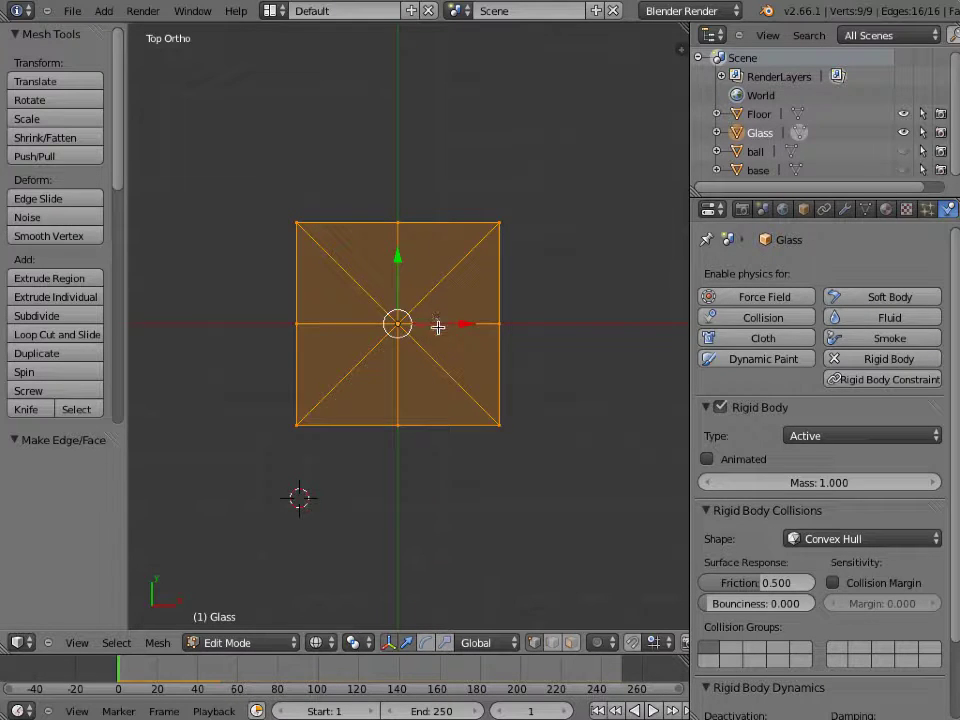
In face select mode, pick the upper-right quadrant's left triangle
key(3)
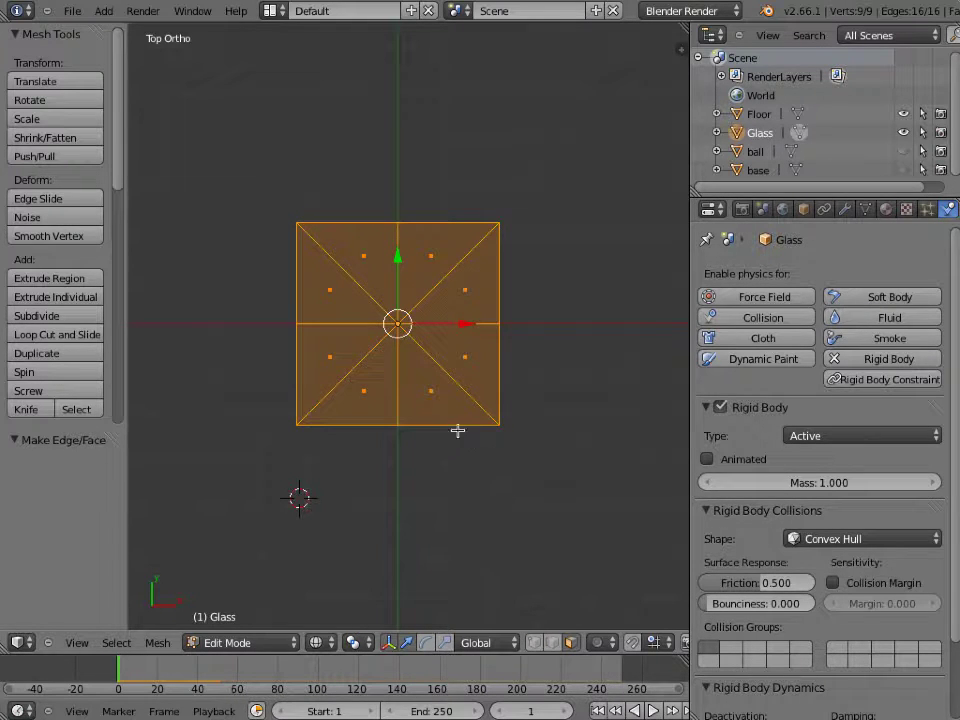
right_click(428, 393)
right_click(462, 358)
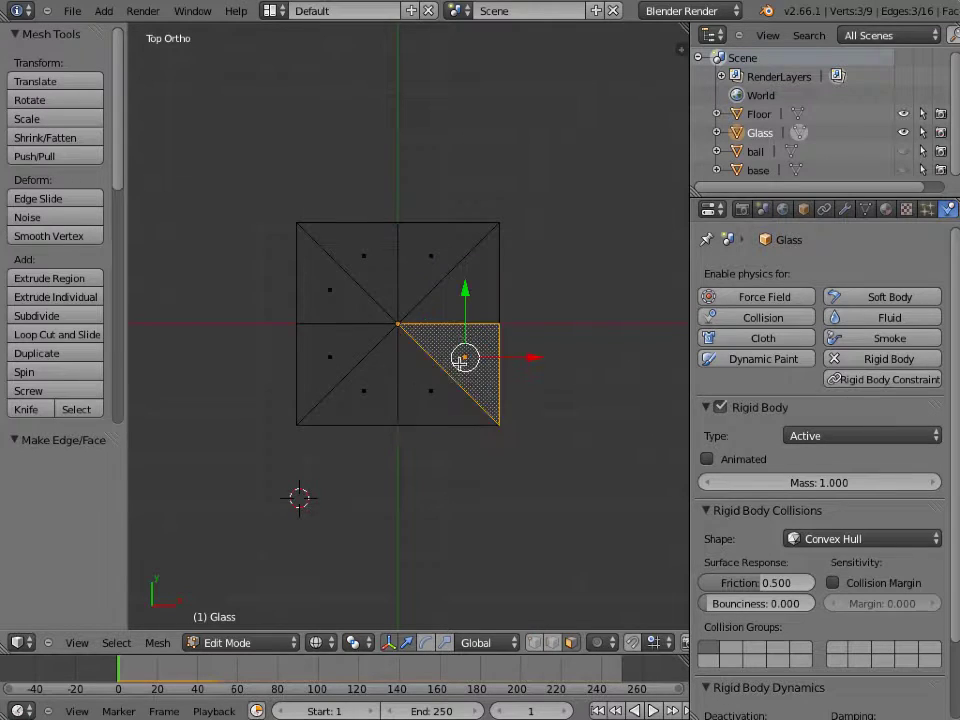
right_click(444, 274)
right_click(394, 257)
right_click(358, 258)
right_click(338, 292)
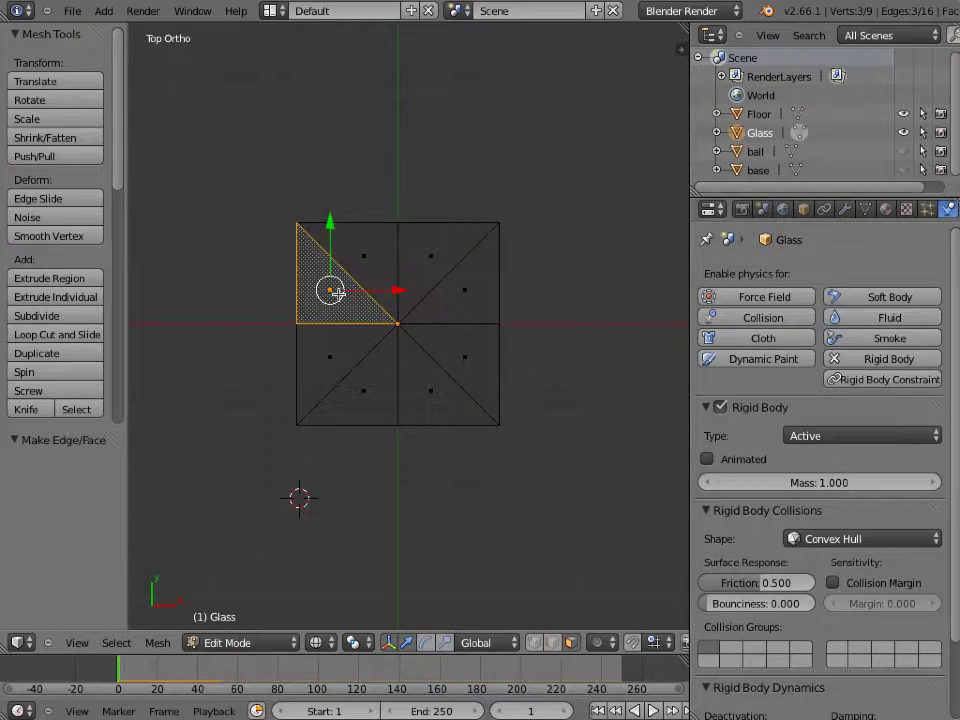
right_click(332, 356)
right_click(364, 390)
right_click(426, 263)
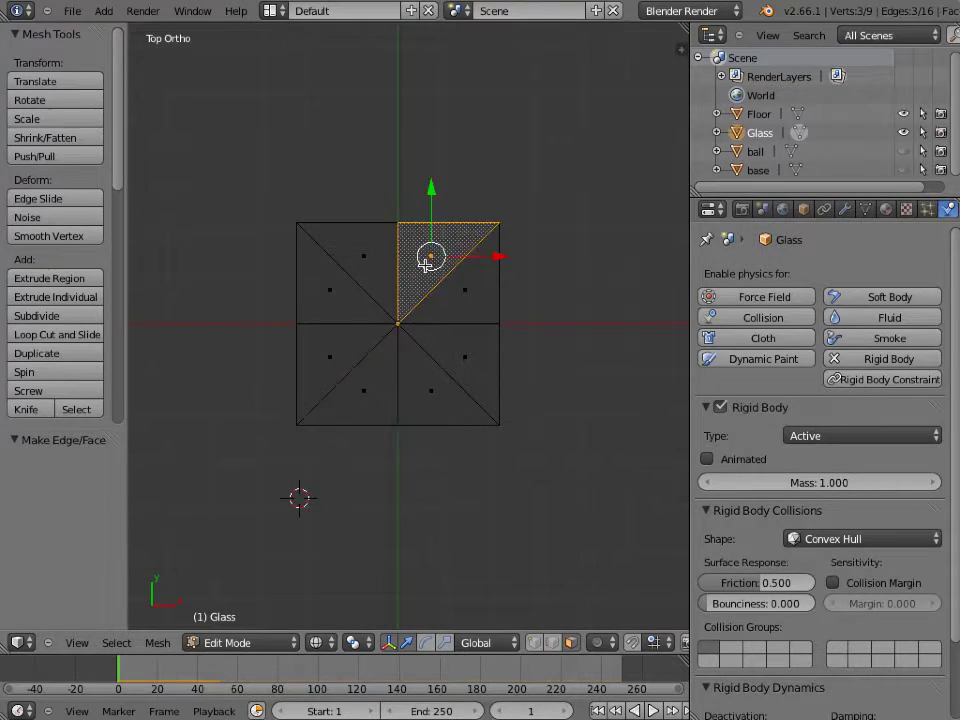
Separate four right-side triangles into their own objects with P > Selection
key(p)
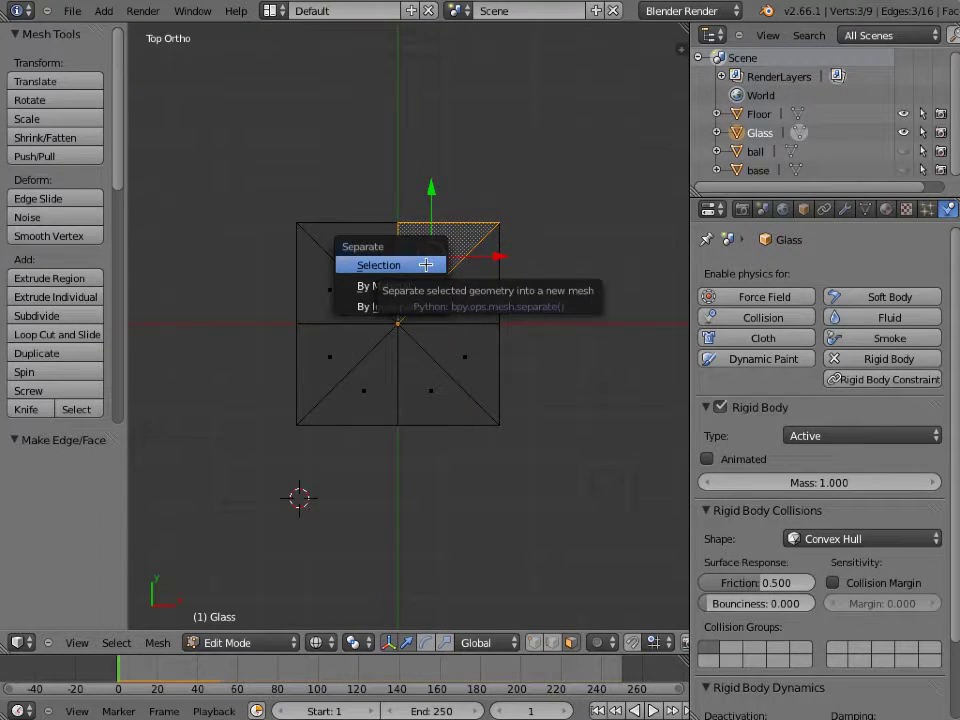
click(426, 265)
right_click(463, 291)
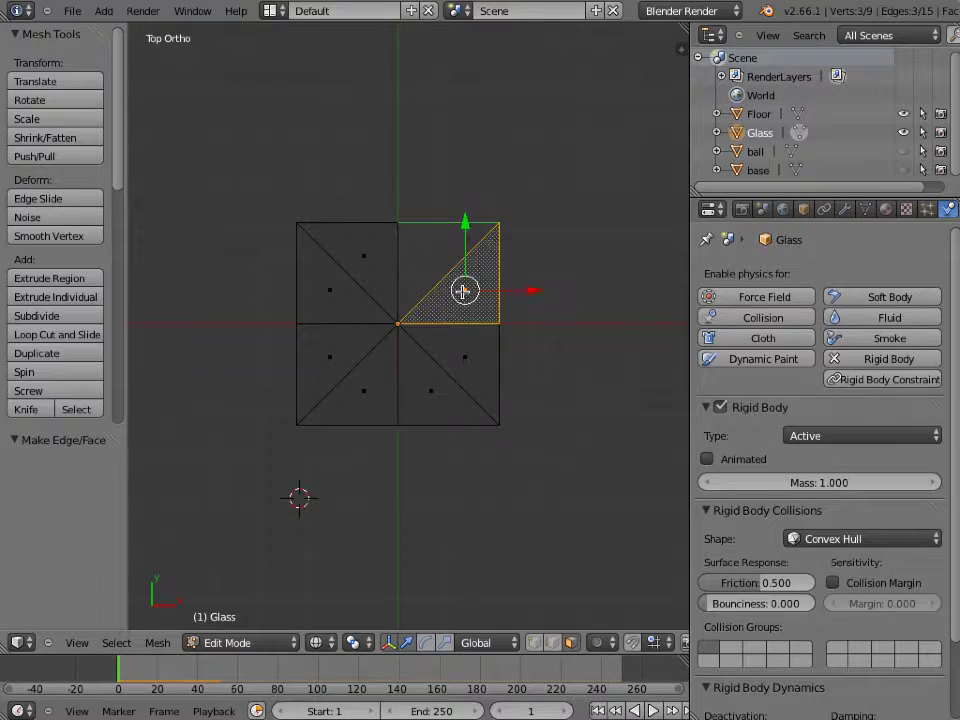
key(p)
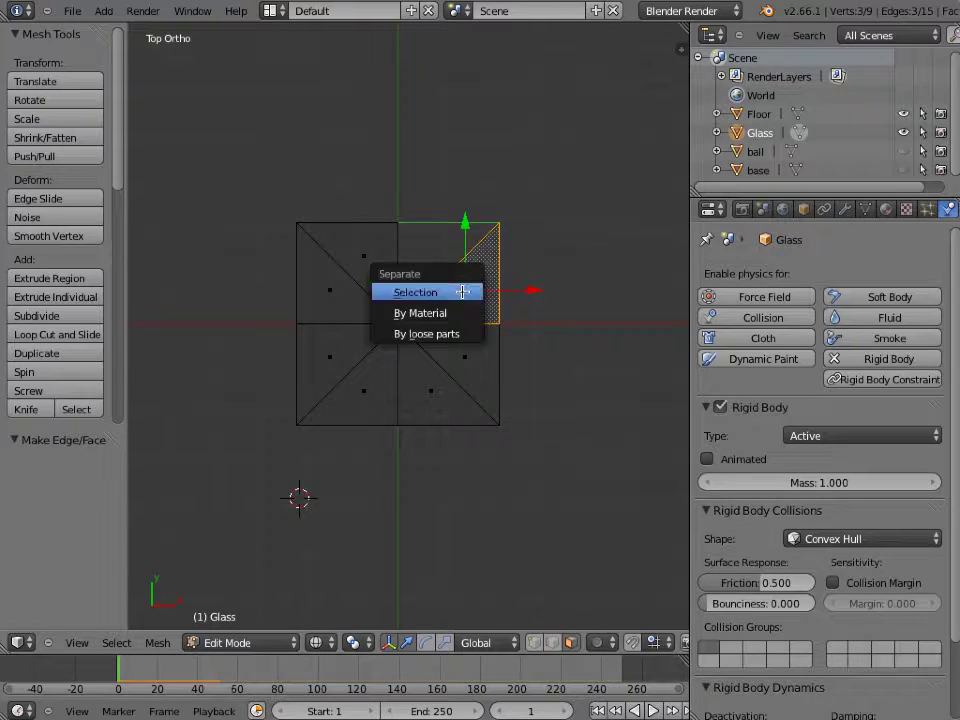
click(462, 290)
right_click(471, 354)
key(p)
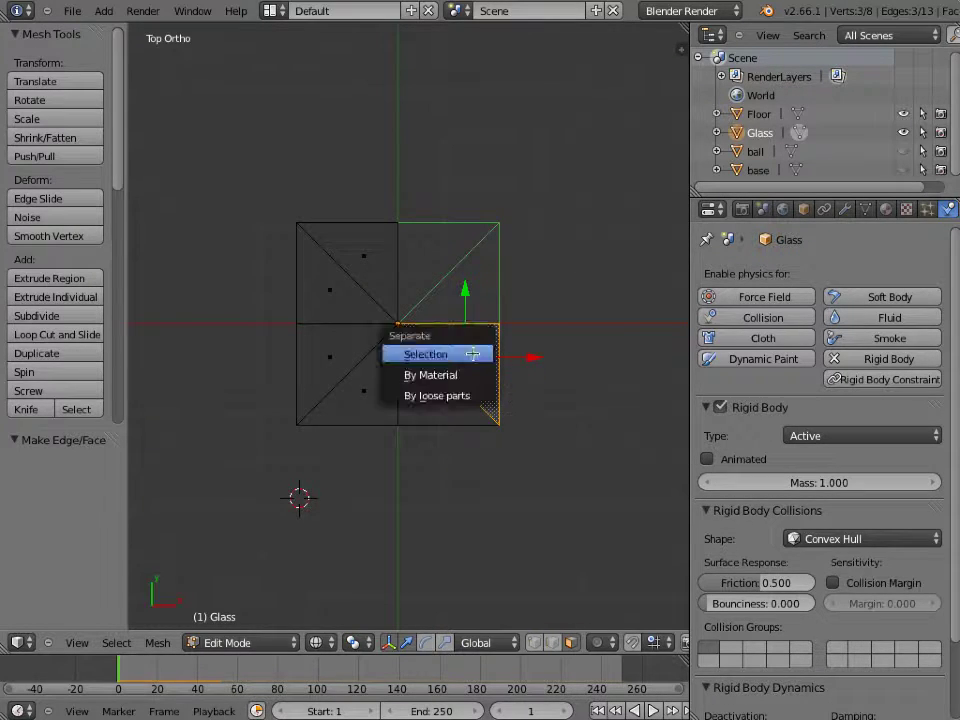
click(471, 354)
right_click(431, 394)
key(p)
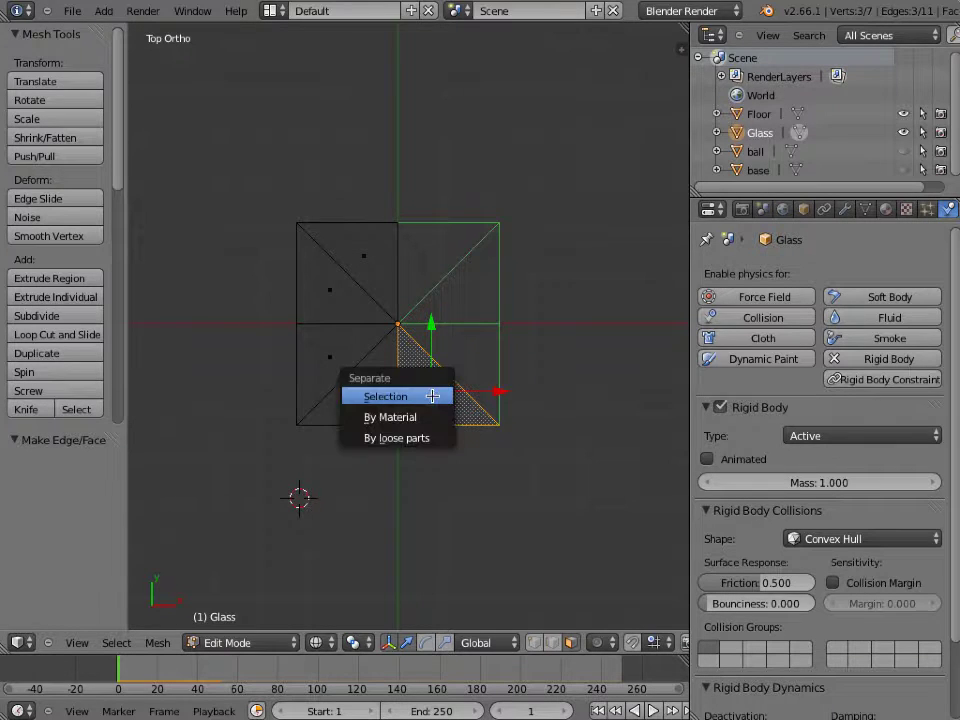
click(432, 396)
Separate the remaining left-side and top triangles, leaving the original Glass mesh empty
key(p)
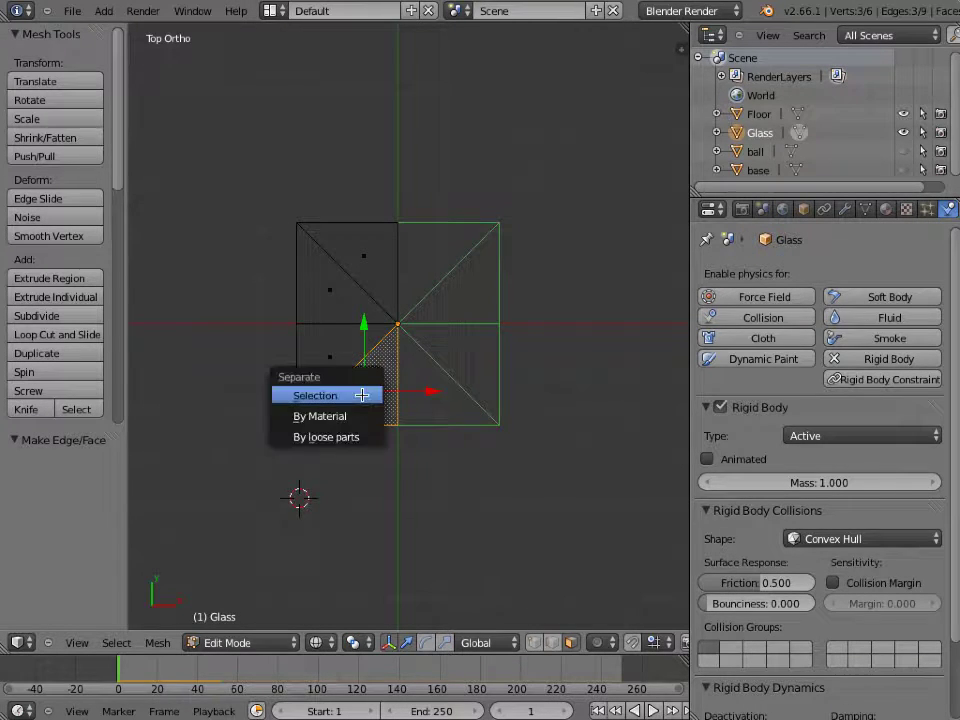
click(362, 393)
right_click(336, 356)
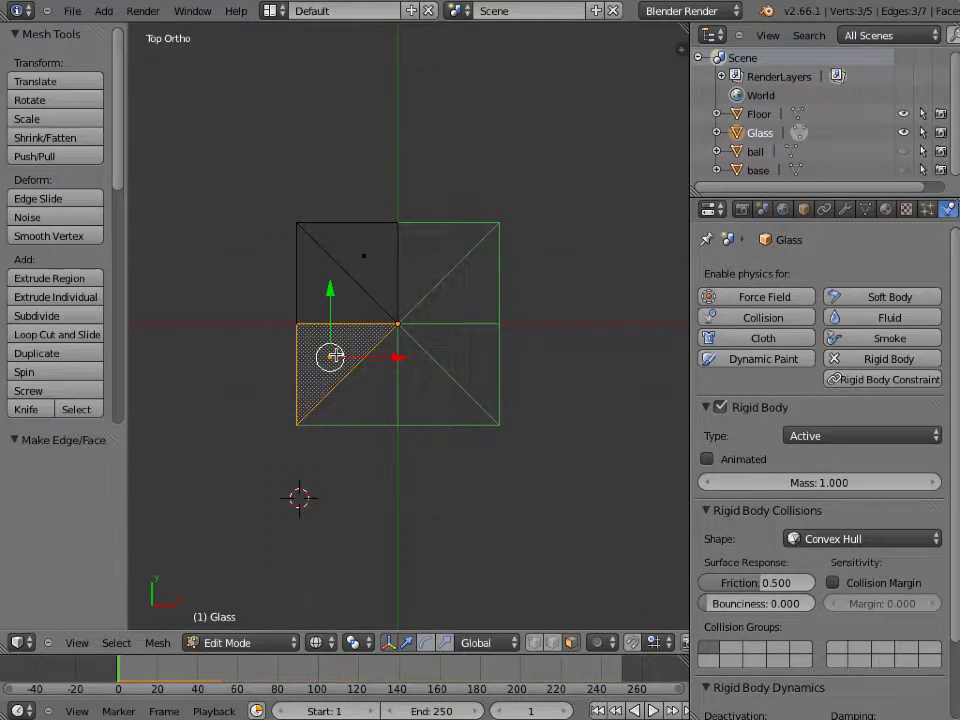
key(p)
click(333, 352)
right_click(330, 298)
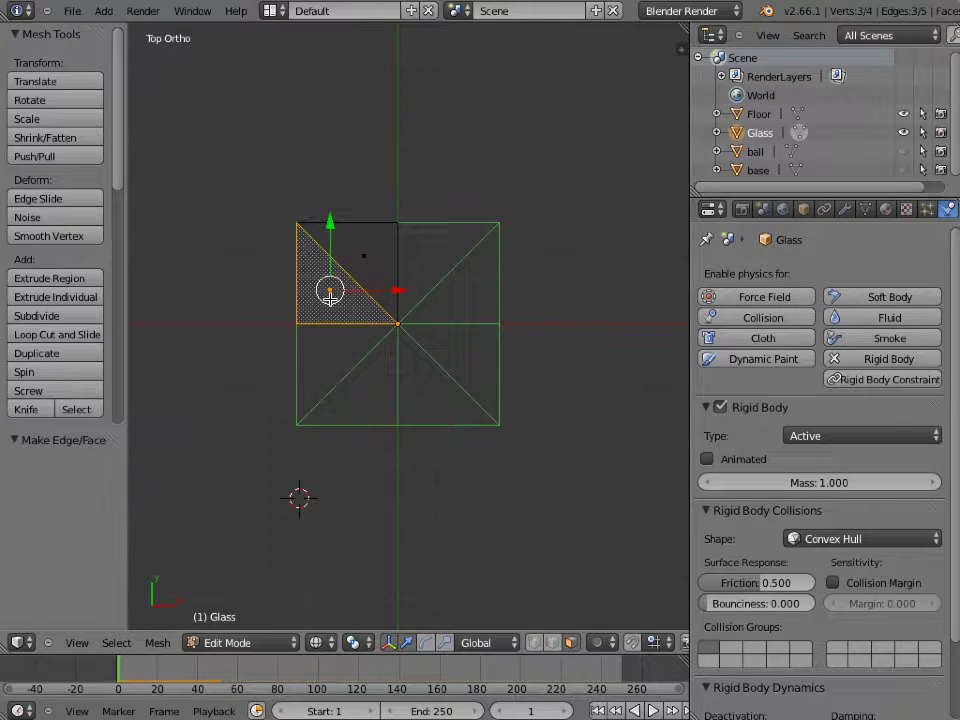
key(p)
right_click(318, 296)
key(p)
click(332, 291)
right_click(366, 255)
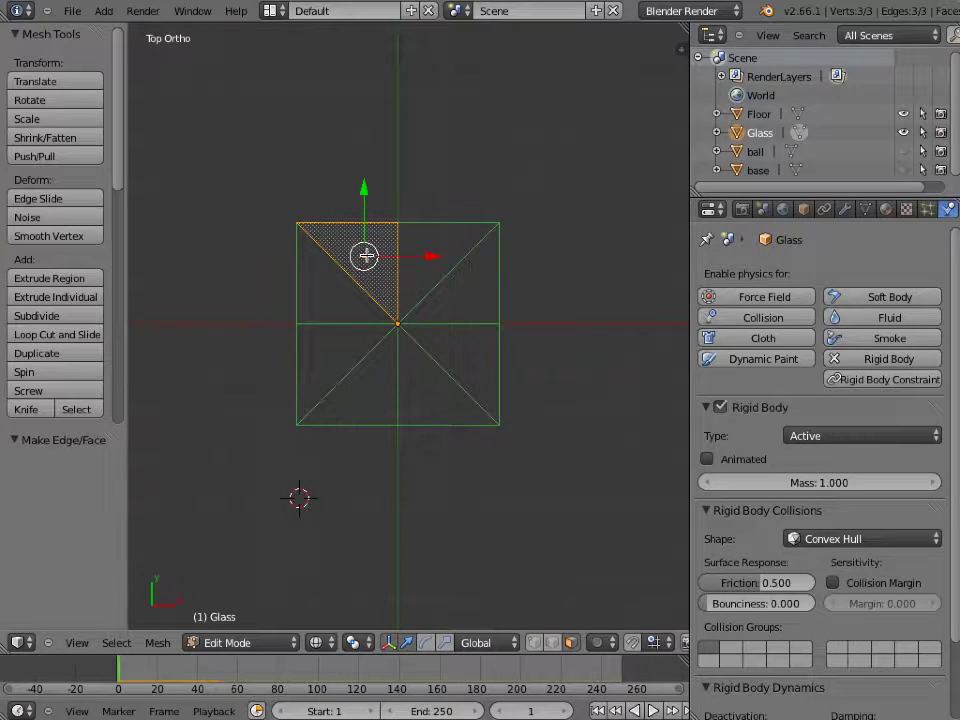
key(p)
click(361, 256)
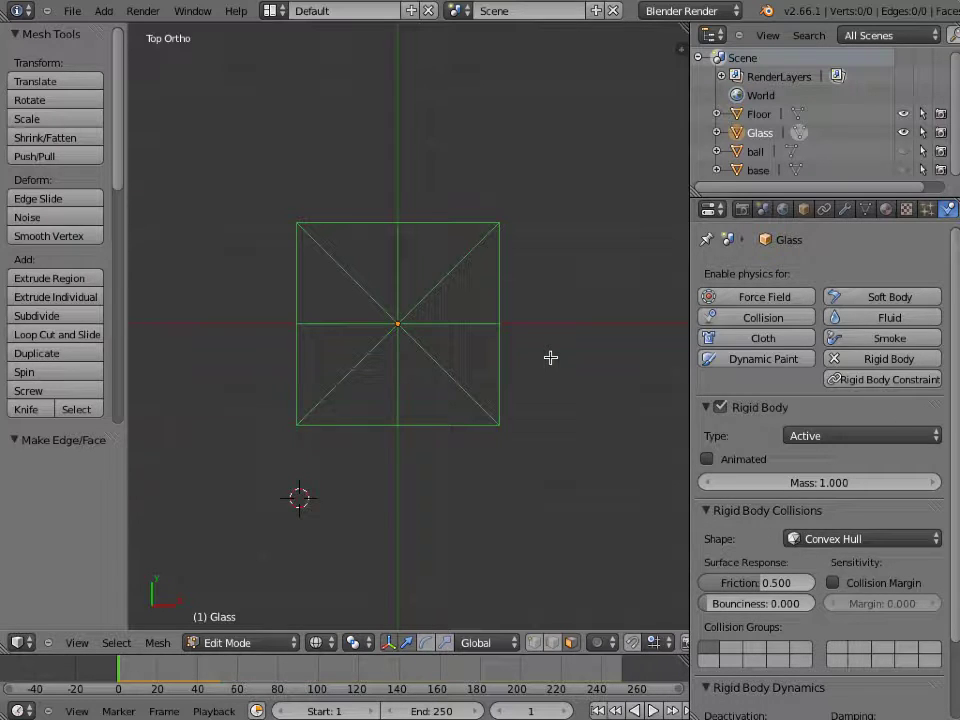
Back in Object Mode, enlarge the outliner and delete the empty original Glass object
key(Tab)
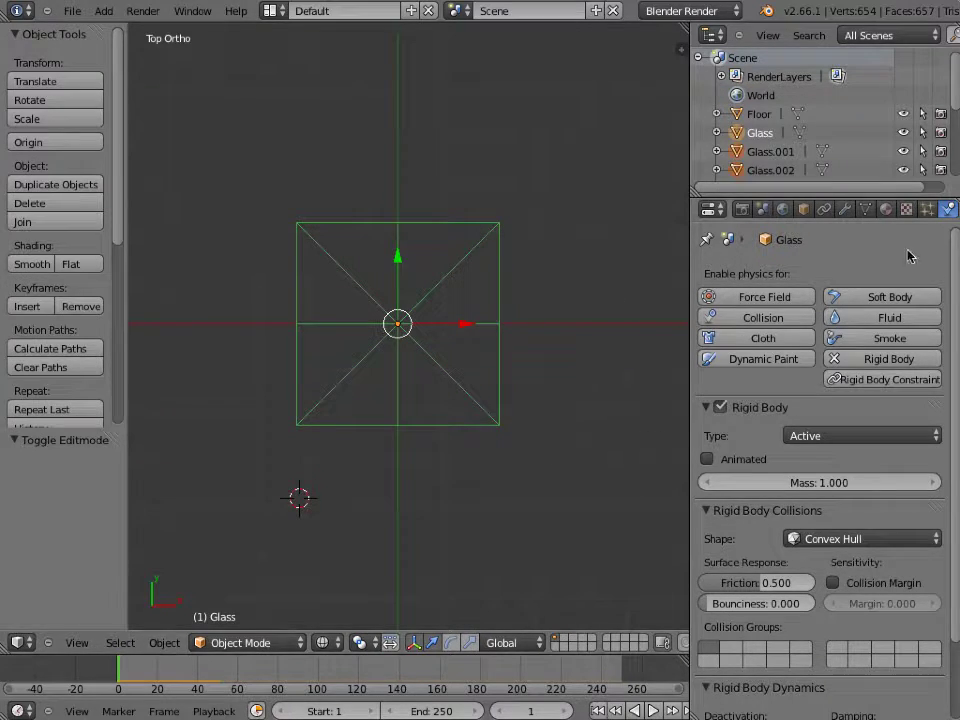
drag(814, 199, 798, 450)
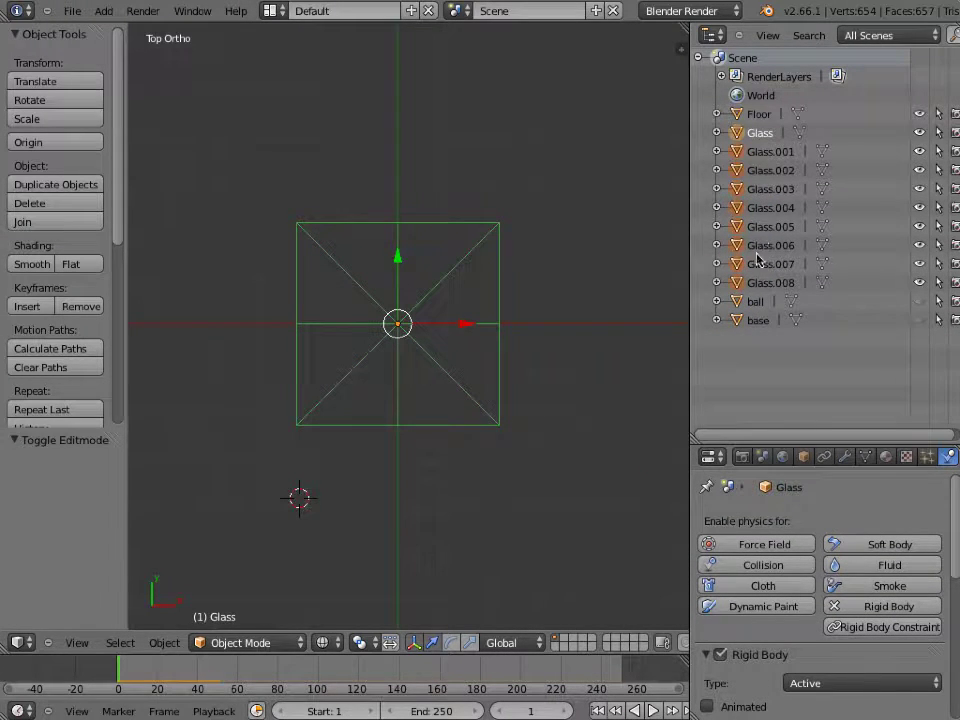
key(a)
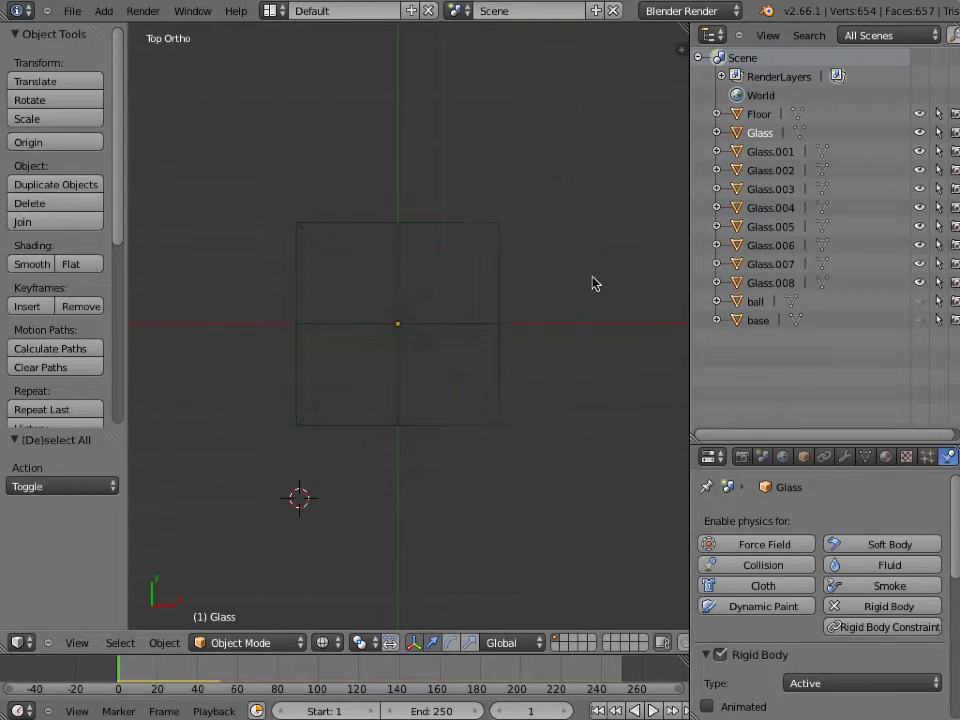
click(761, 134)
key(x)
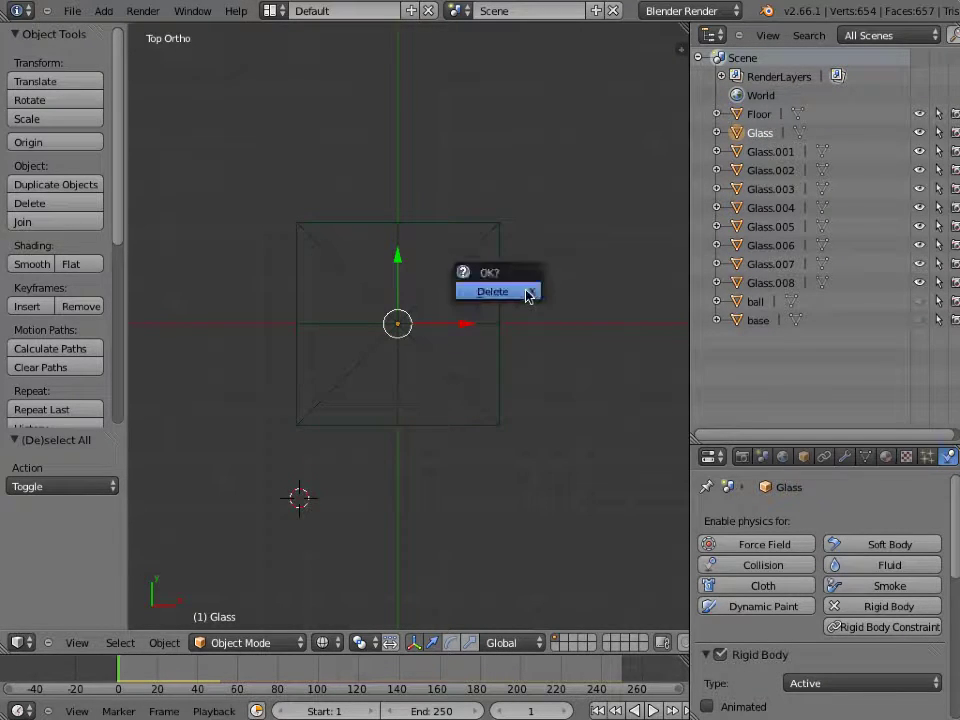
click(518, 296)
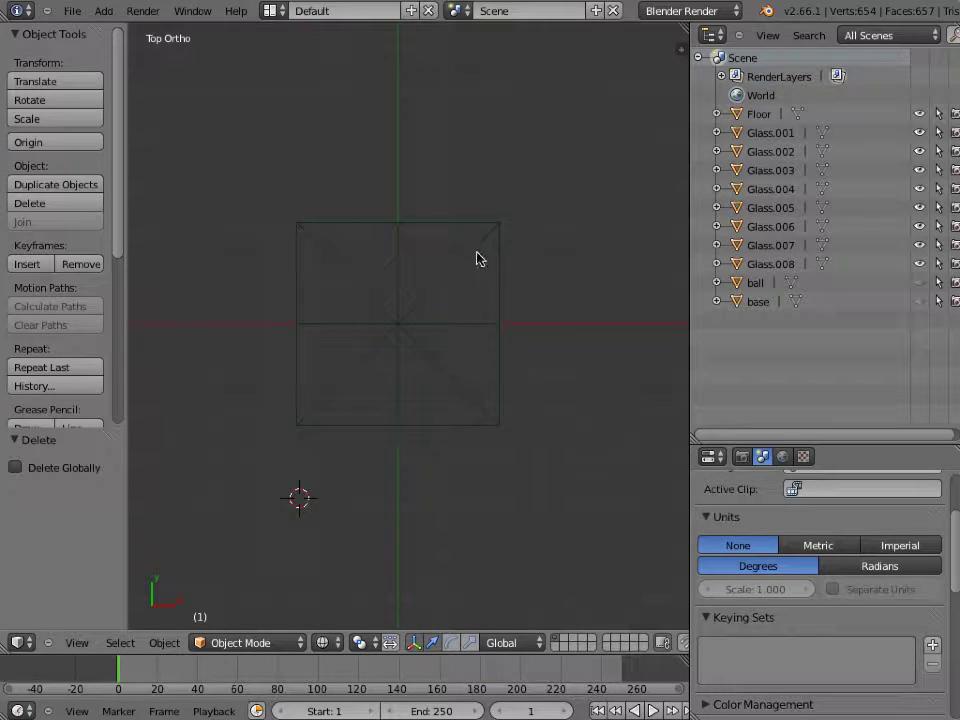
right_click(458, 226)
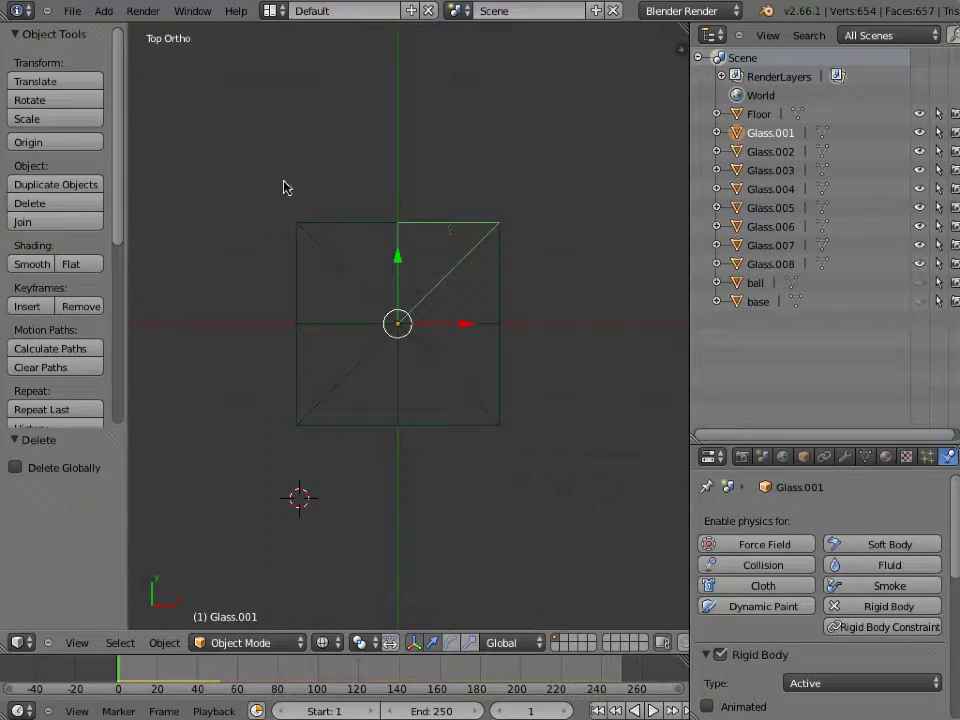
Set Glass.001's origin to geometry and make it an active rigid body
click(62, 143)
click(64, 151)
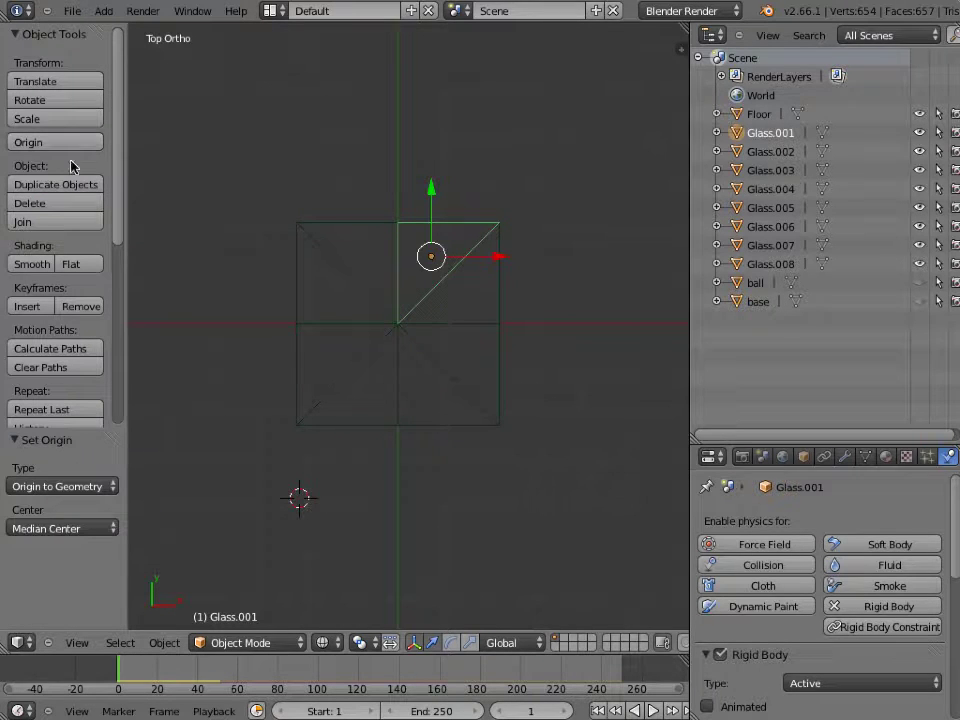
scroll(122, 350, down, 6)
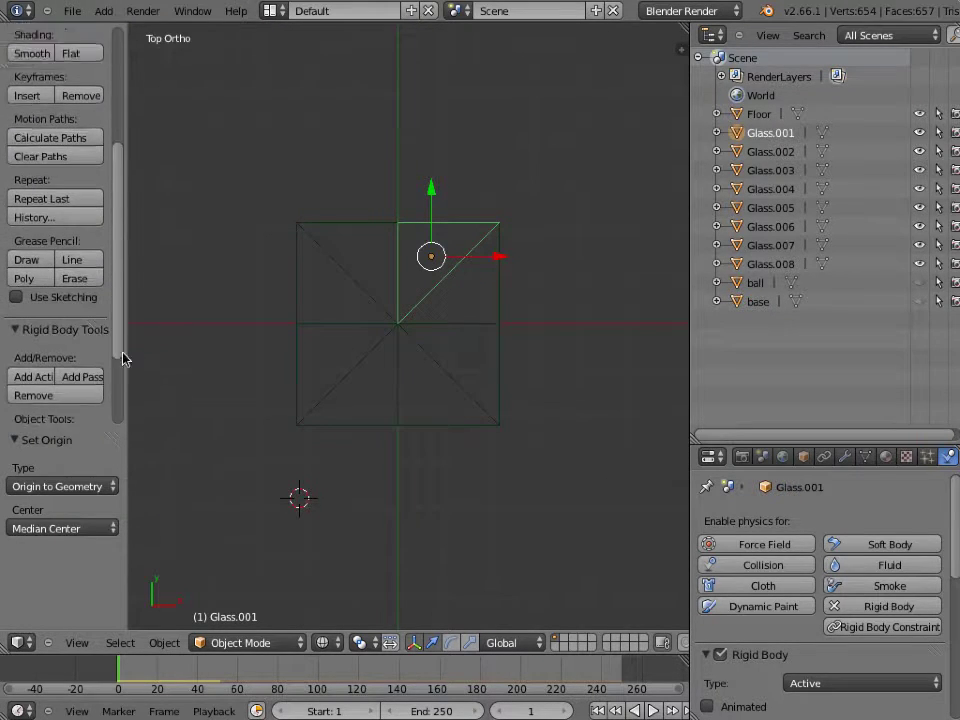
click(38, 331)
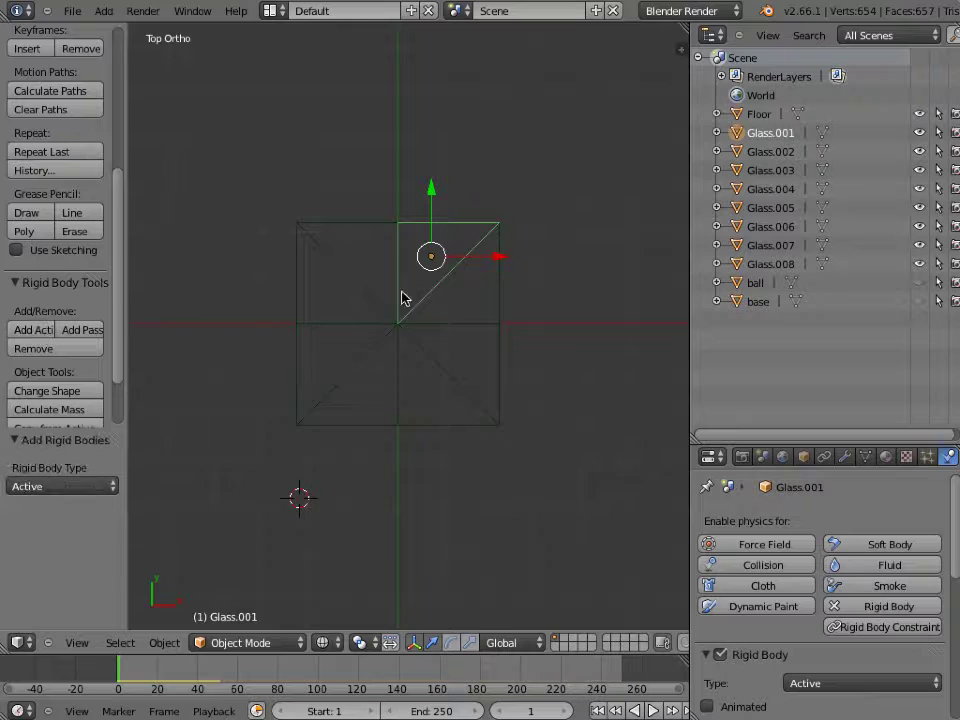
right_click(495, 288)
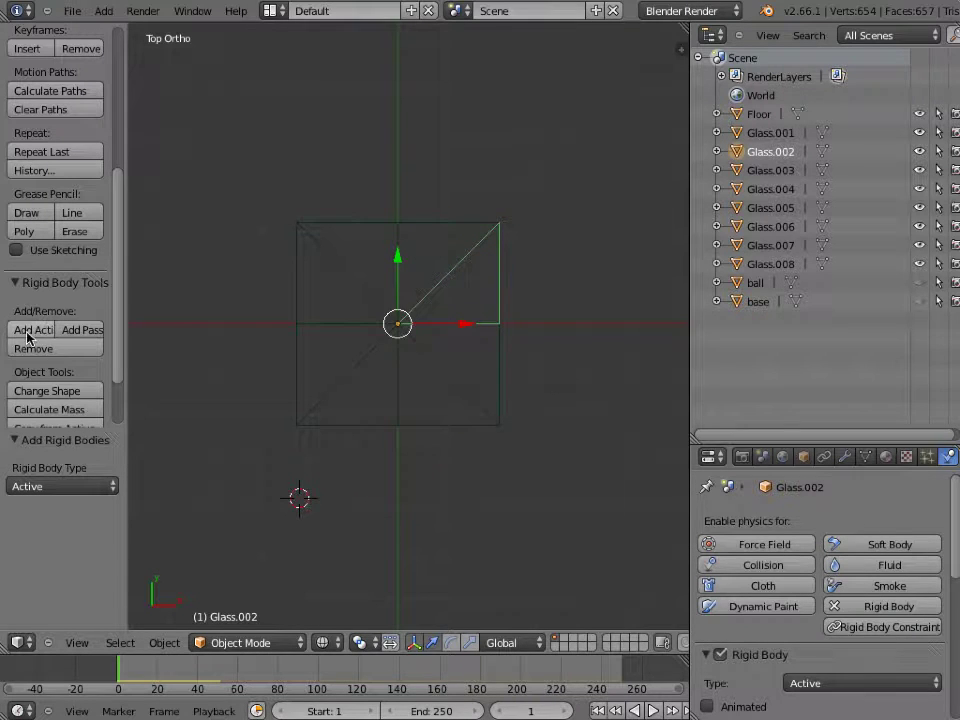
Set Origin to Geometry for Glass.002 and Glass.003
scroll(116, 296, up, 5)
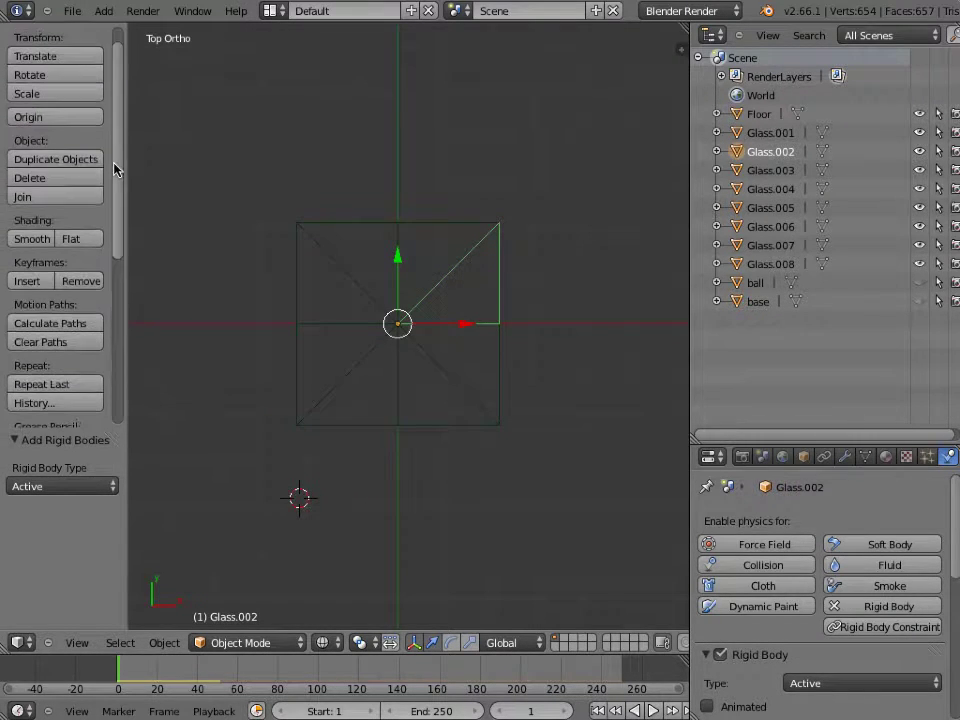
click(92, 118)
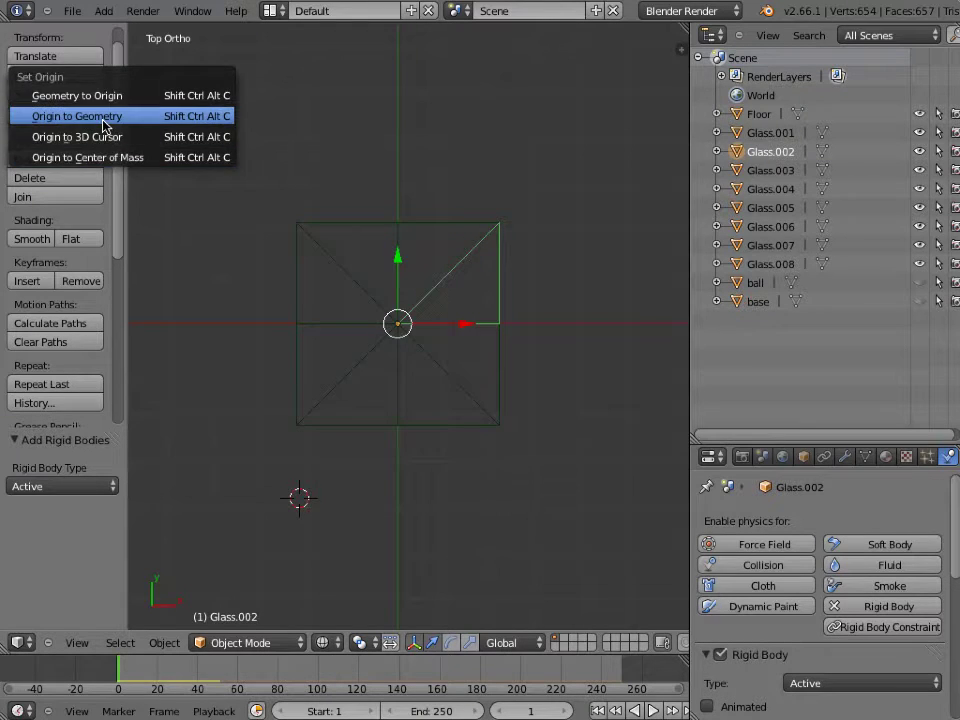
click(100, 117)
right_click(495, 373)
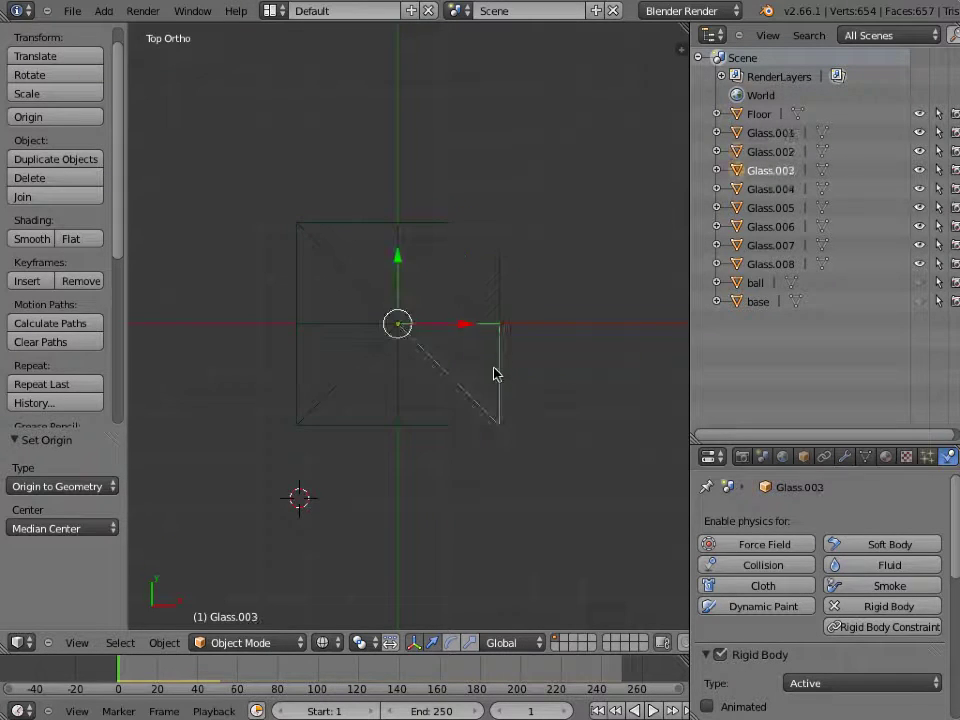
click(43, 118)
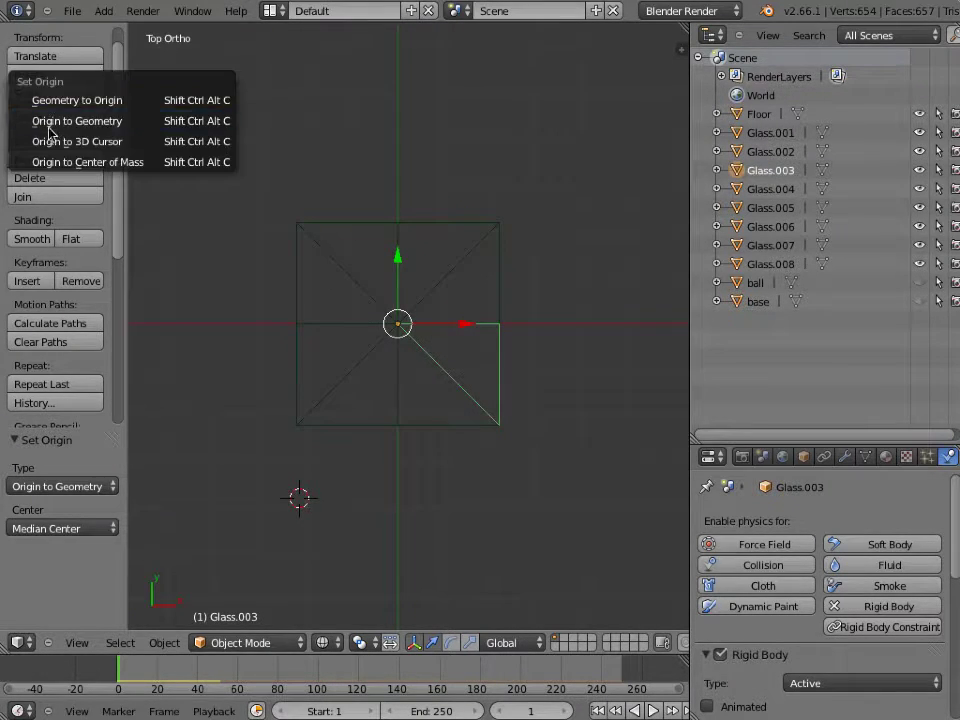
click(55, 123)
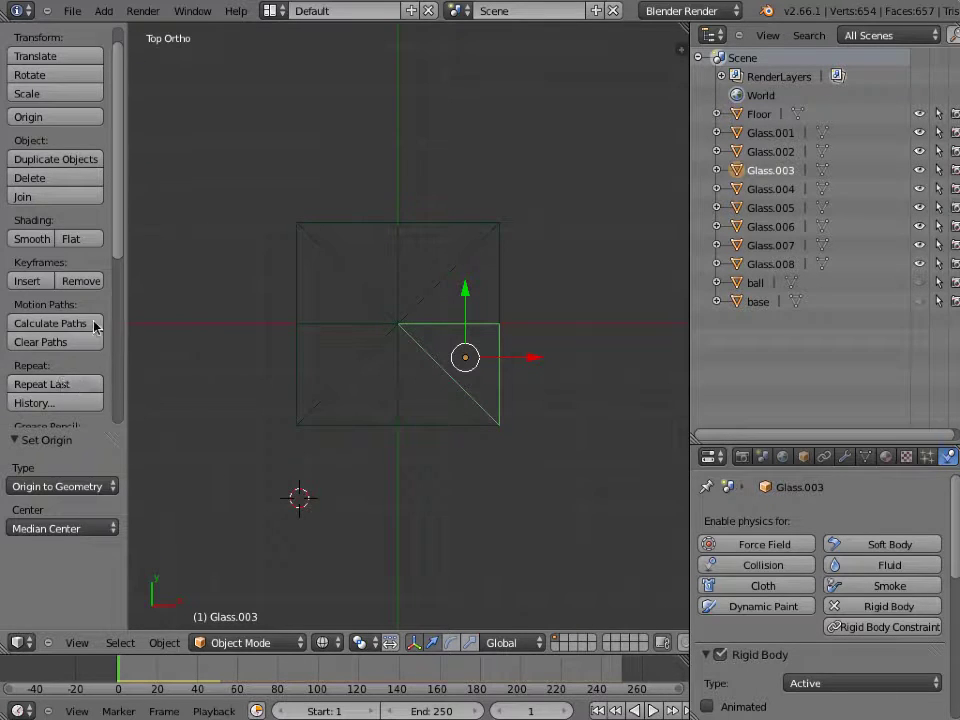
drag(108, 250, 114, 388)
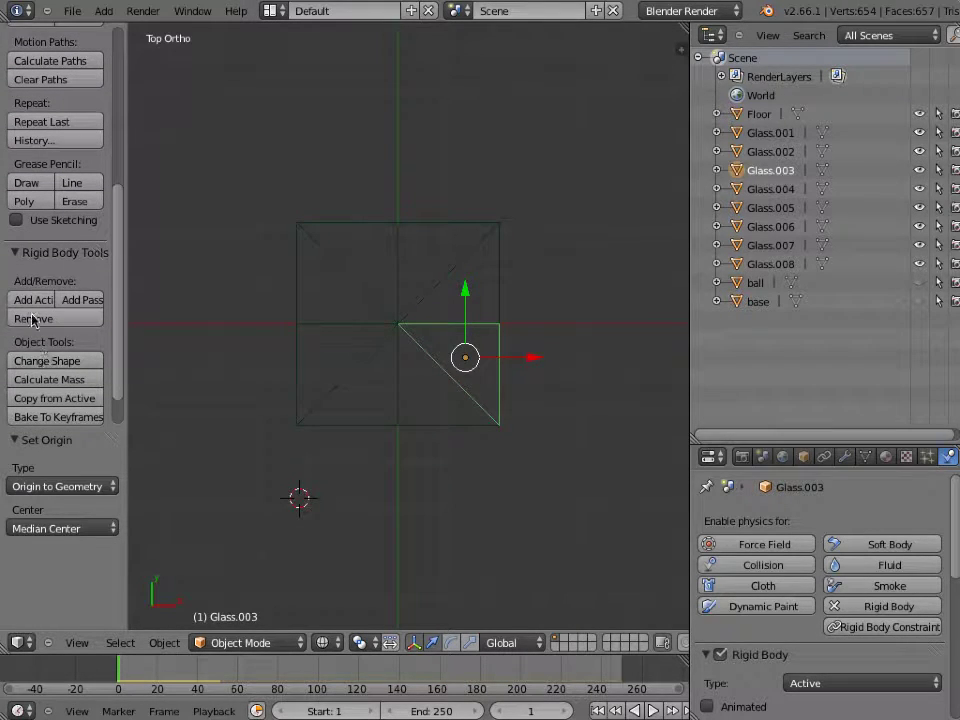
right_click(420, 424)
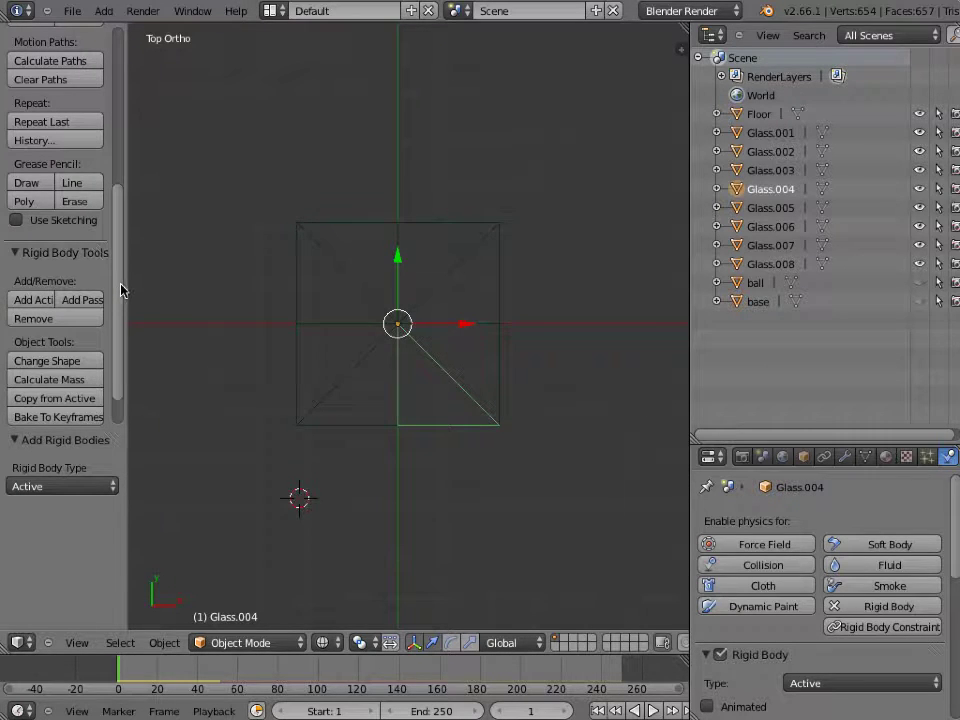
Set origins to geometry for Glass.004 and Glass.005, making Glass.005 an active rigid body
drag(120, 290, 101, 120)
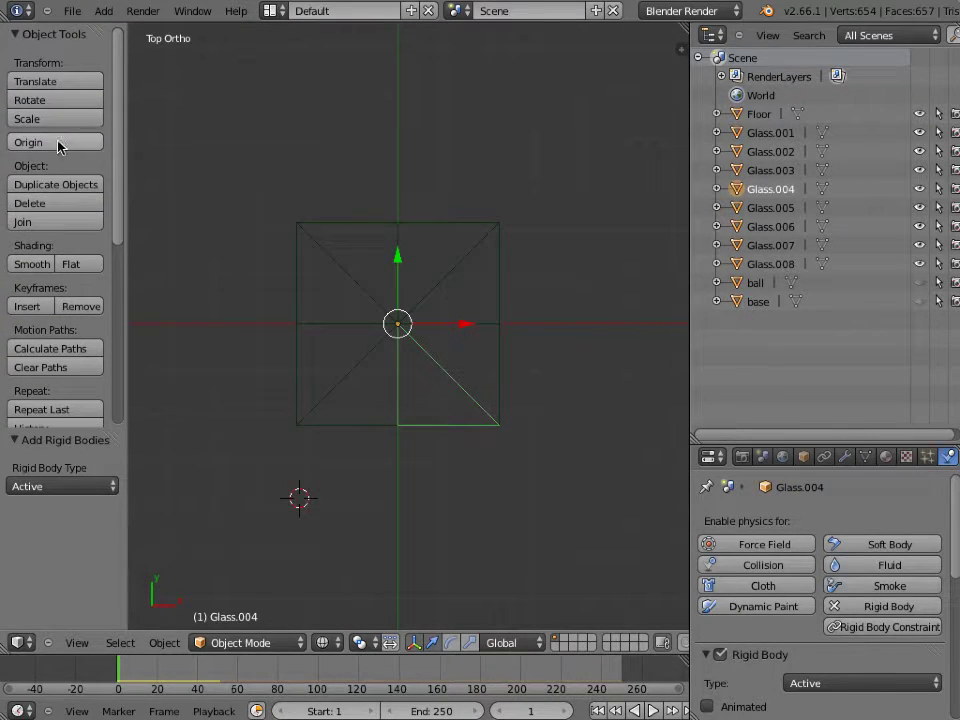
click(57, 146)
click(92, 147)
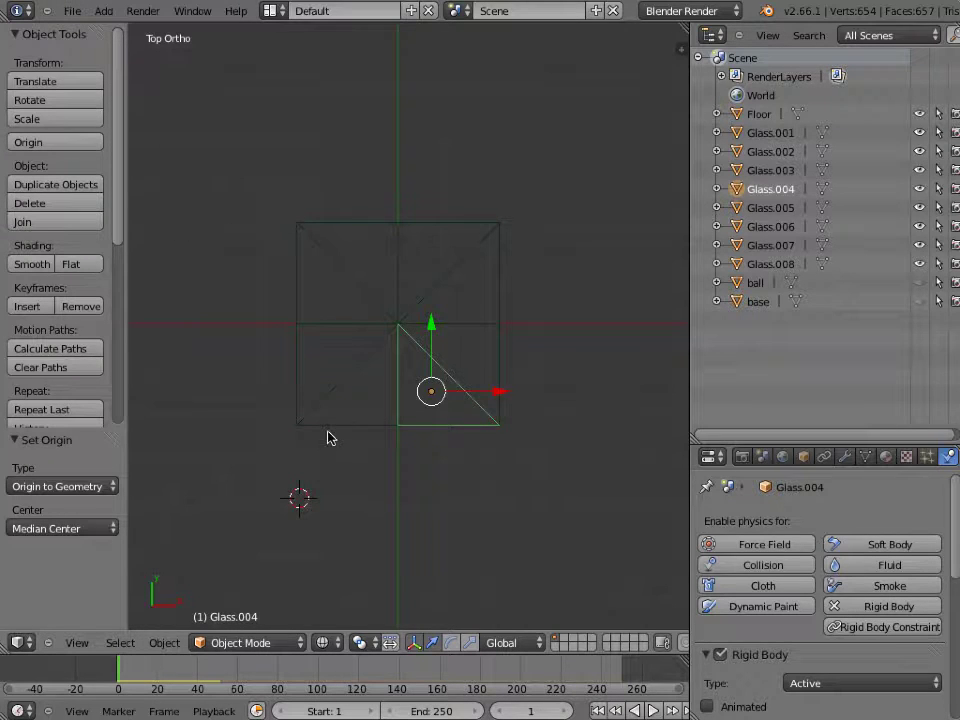
right_click(336, 430)
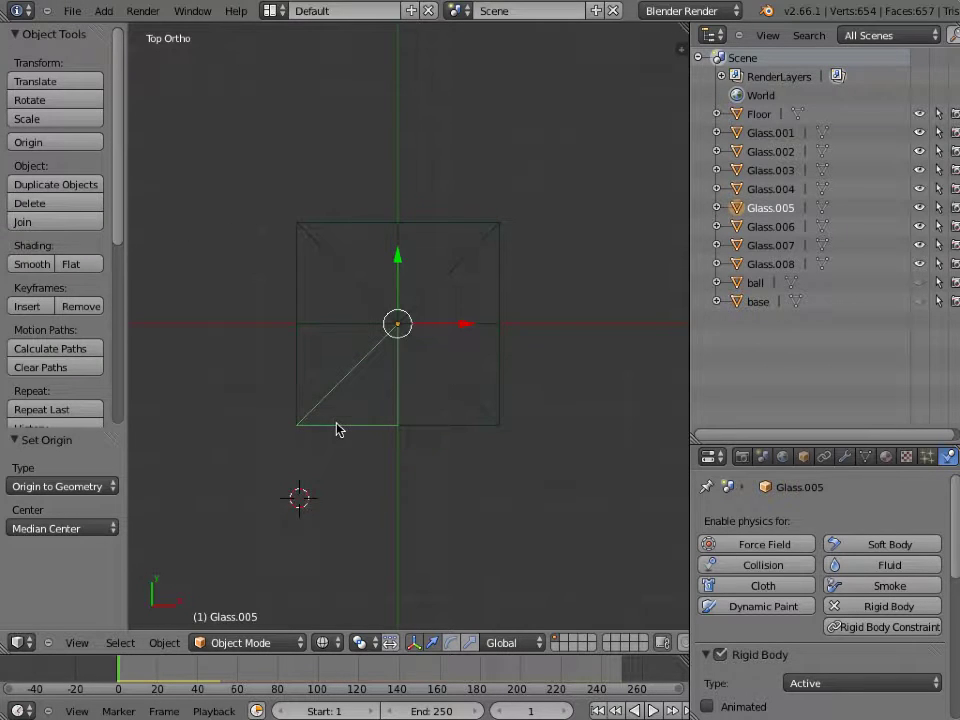
click(86, 145)
click(86, 148)
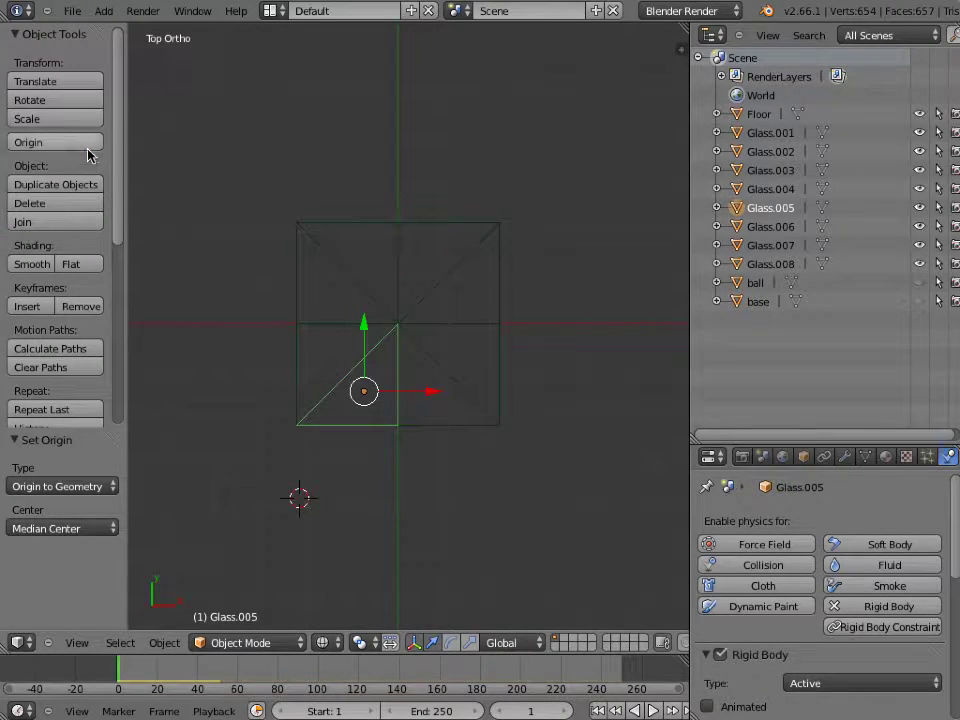
scroll(115, 290, down, 6)
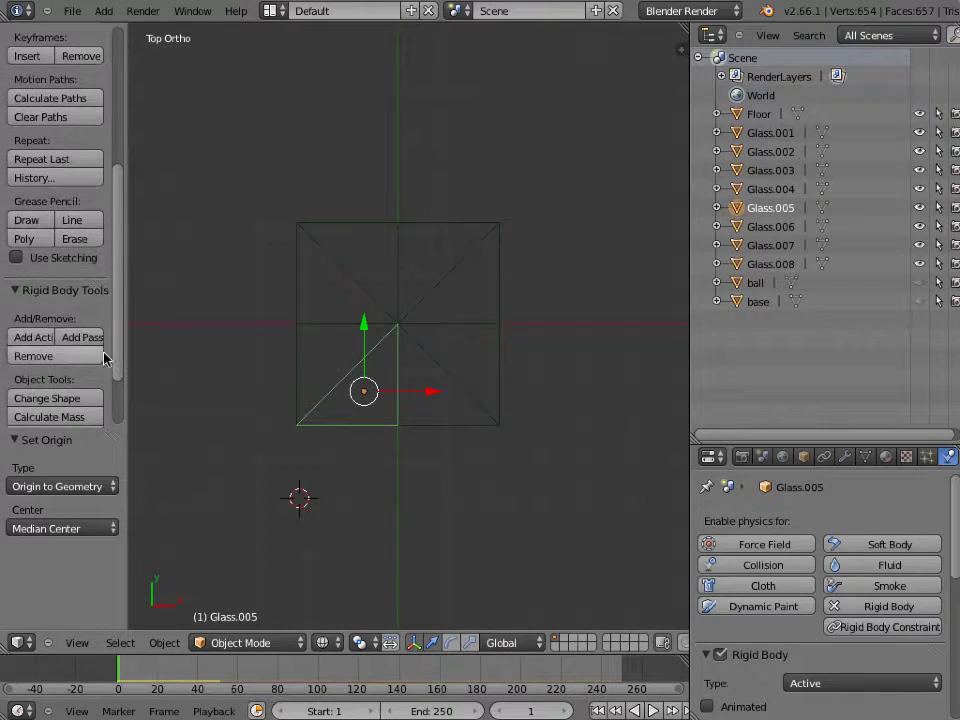
click(40, 337)
Set origins to geometry for Glass.006 and Glass.007, making Glass.007 an active rigid body
right_click(290, 370)
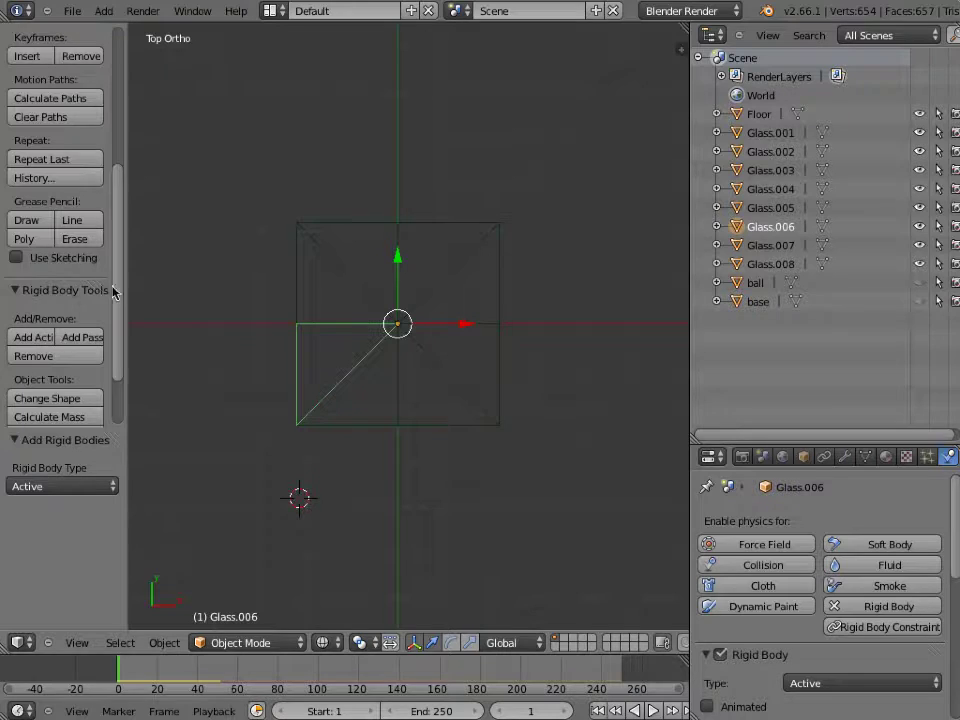
scroll(115, 250, up, 6)
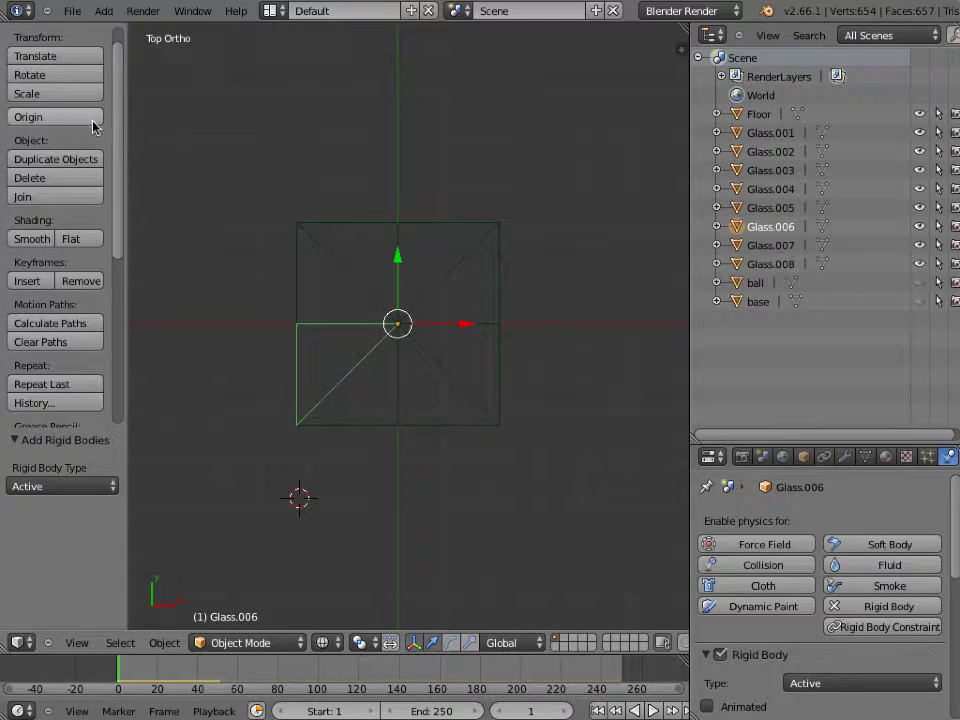
click(66, 118)
click(66, 118)
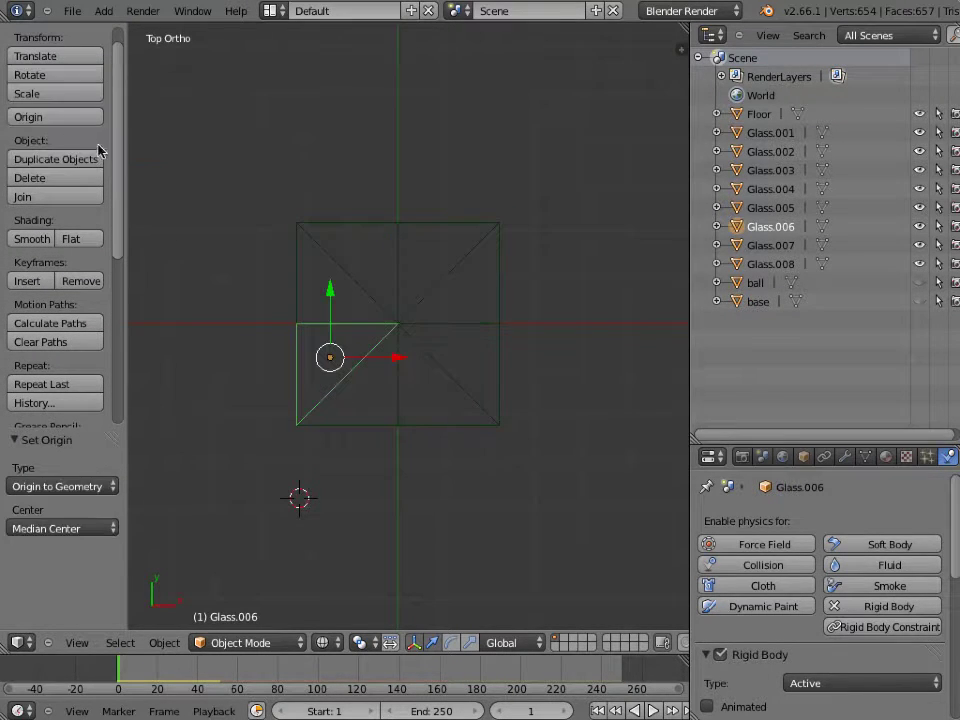
right_click(296, 298)
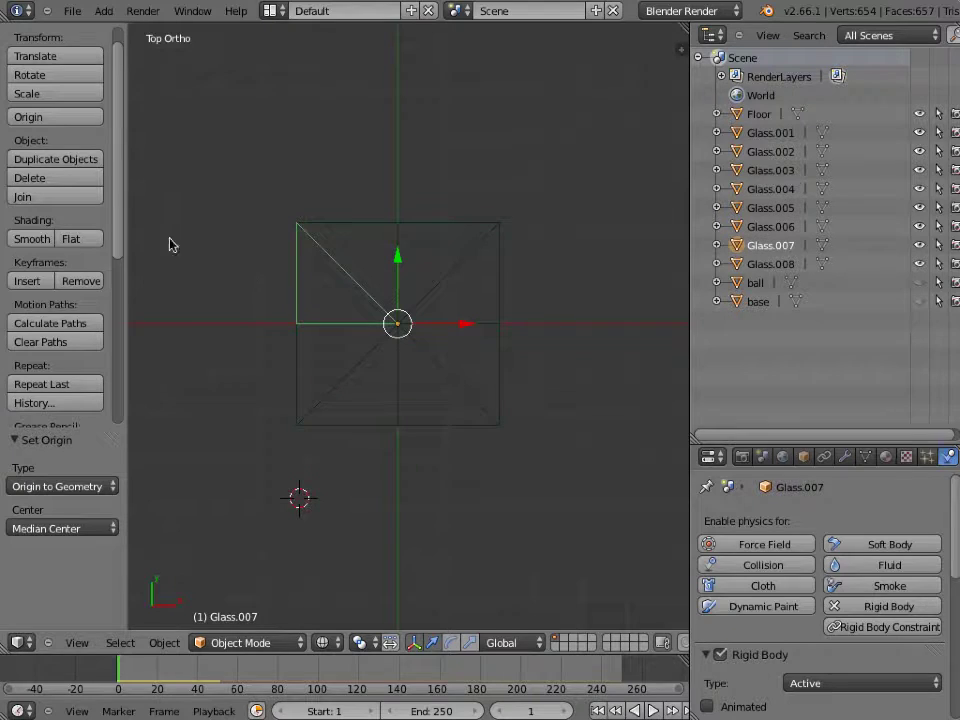
click(80, 119)
click(81, 128)
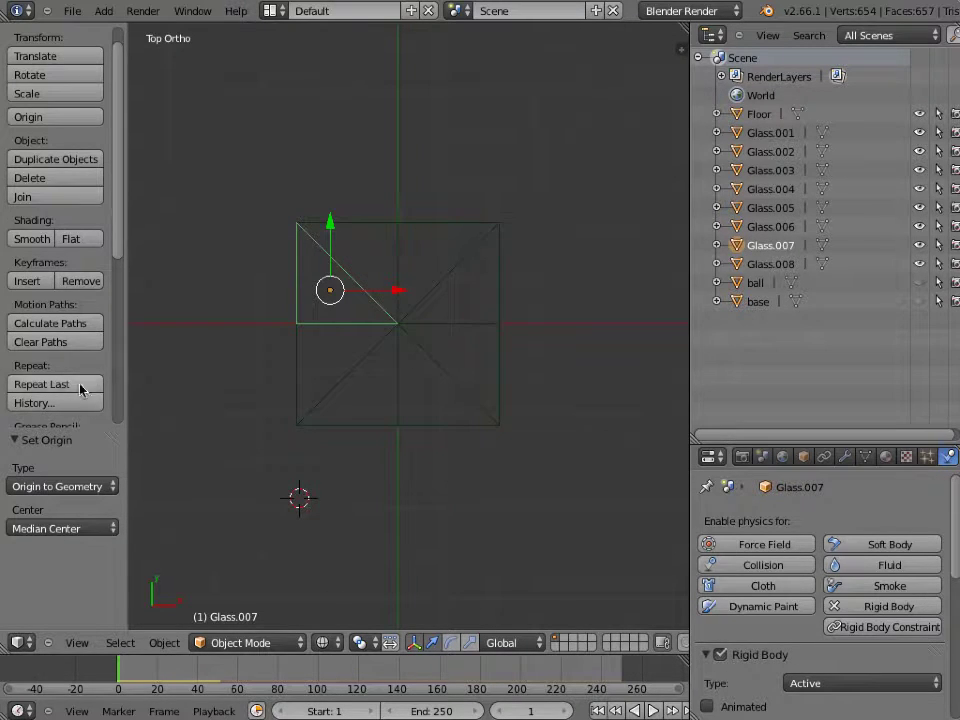
scroll(113, 325, down, 4)
scroll(113, 325, down, 2)
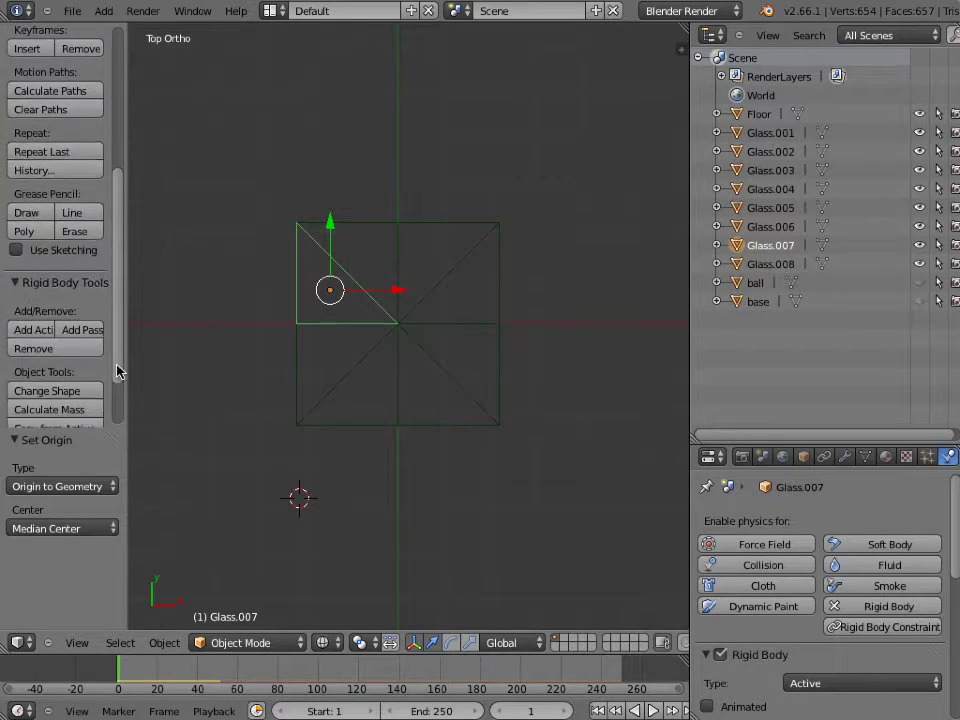
click(42, 330)
Set Glass.008's origin to geometry and enlarge the Properties editor to show Rigid Body Collisions
right_click(357, 231)
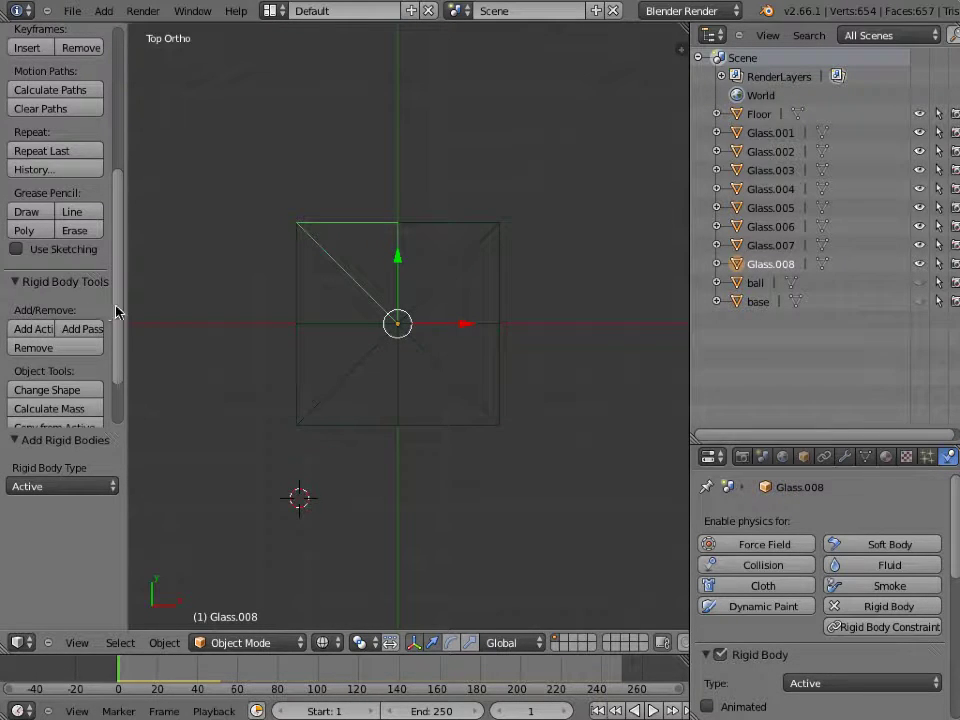
scroll(118, 230, up, 6)
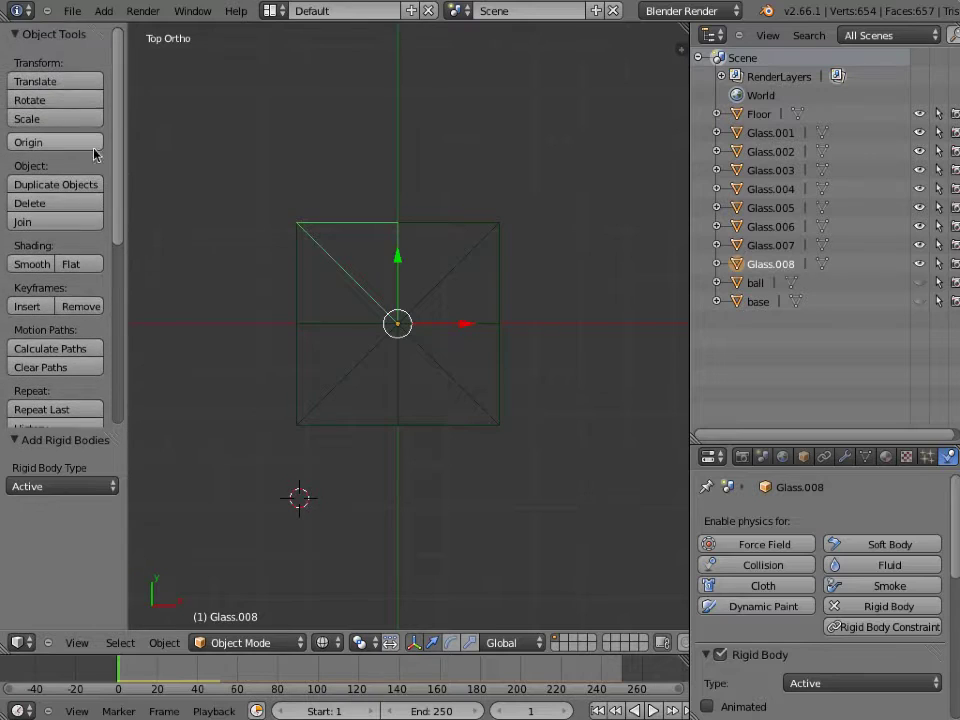
click(68, 144)
click(68, 145)
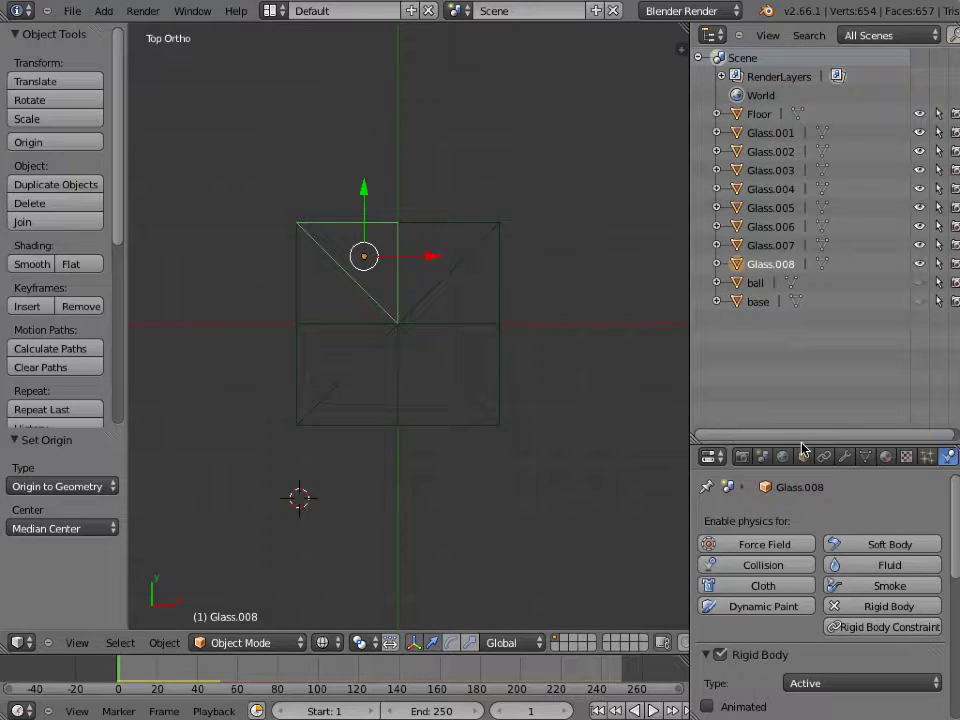
drag(803, 447, 794, 316)
scroll(748, 491, down, 5)
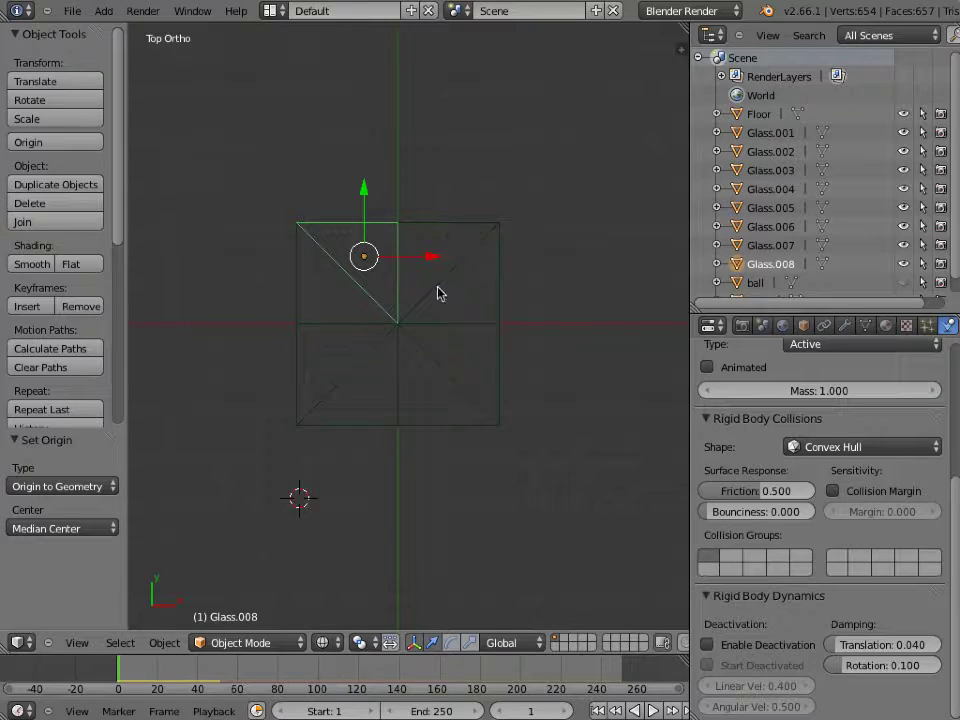
Show the ball and table base again in solid shading, orbiting to a perspective view of the table
key(z)
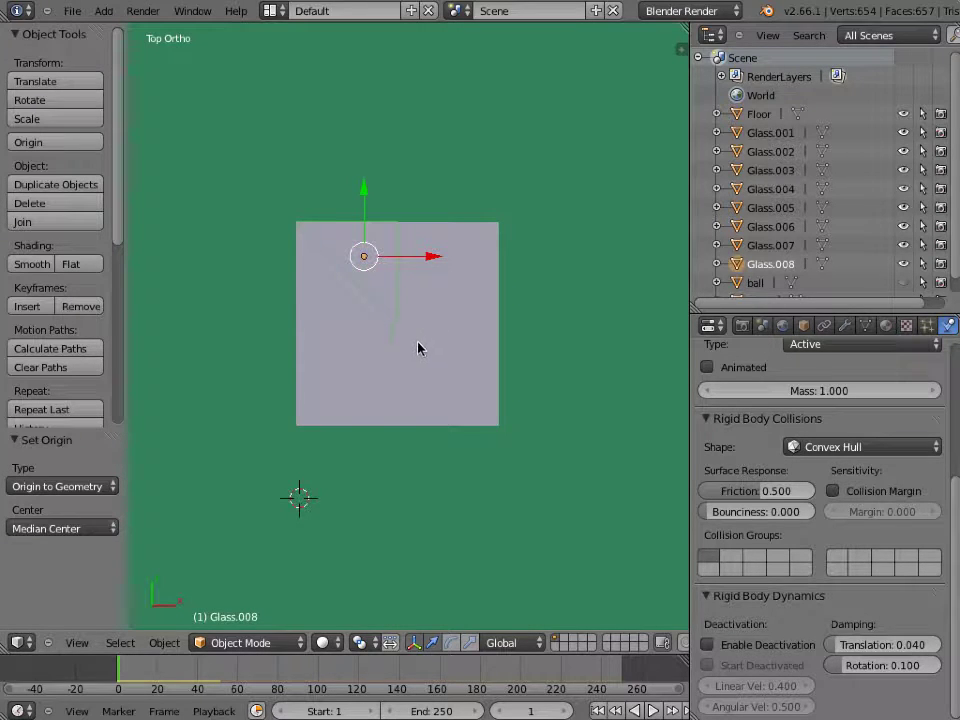
scroll(870, 279, down, 1)
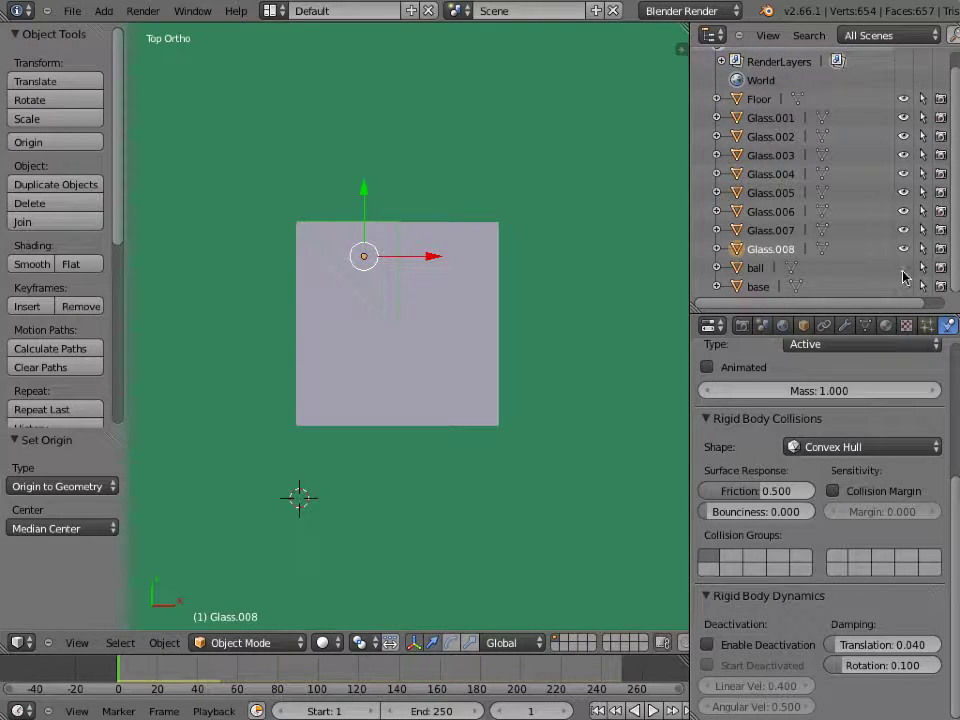
click(903, 267)
click(903, 286)
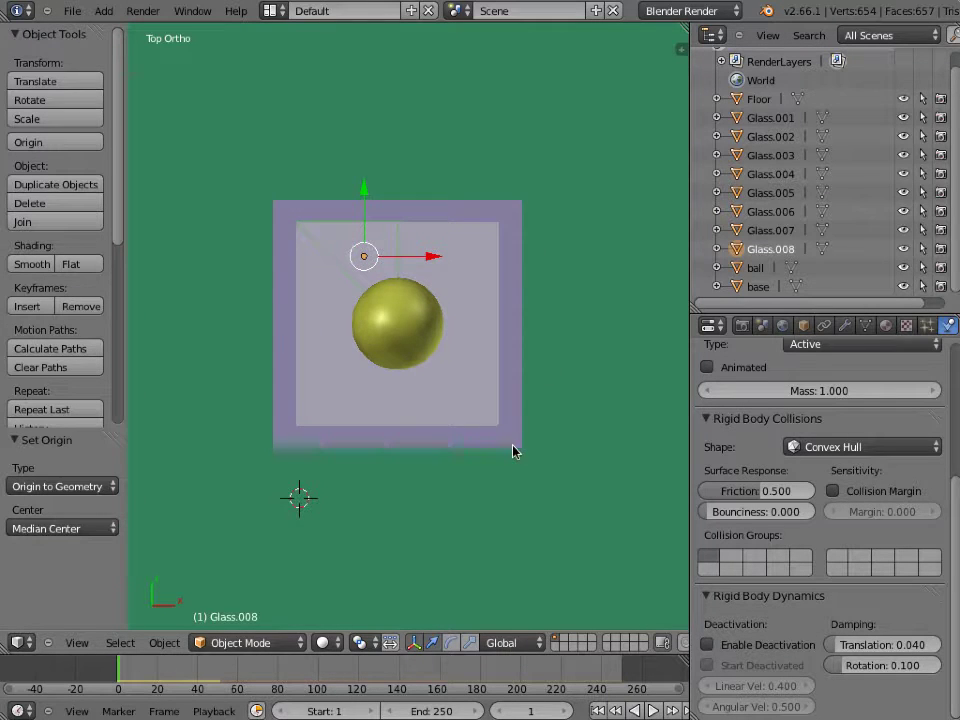
scroll(541, 319, up, 3)
scroll(508, 371, down, 5)
middle_drag(480, 437, 545, 262)
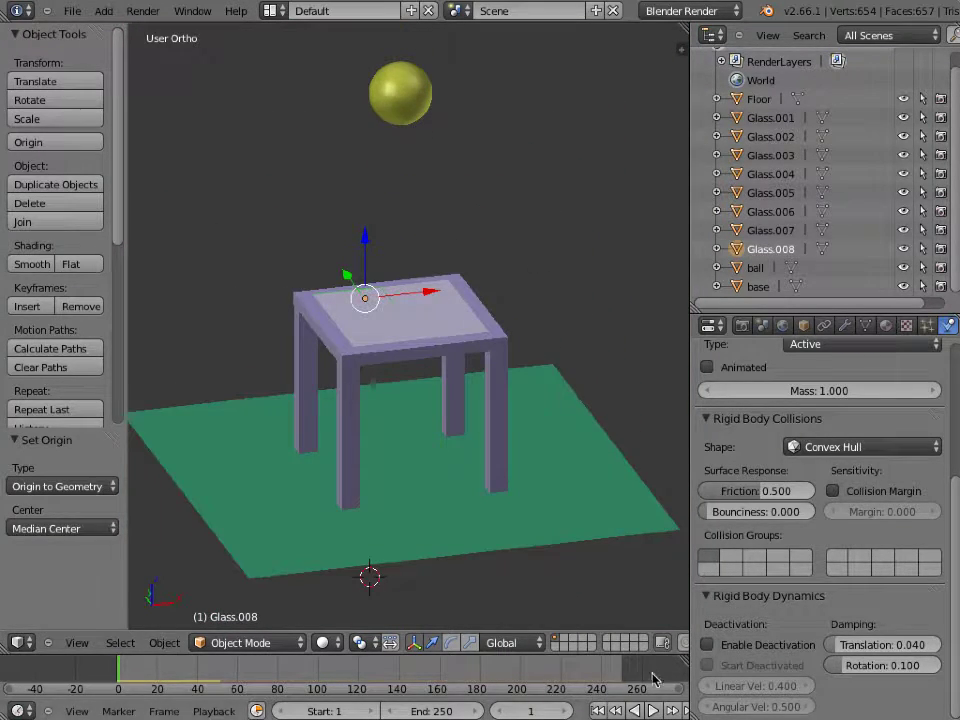
Play the simulation, replaying it from frame 1 several times, then stop at frame 1 and select the Floor
click(653, 710)
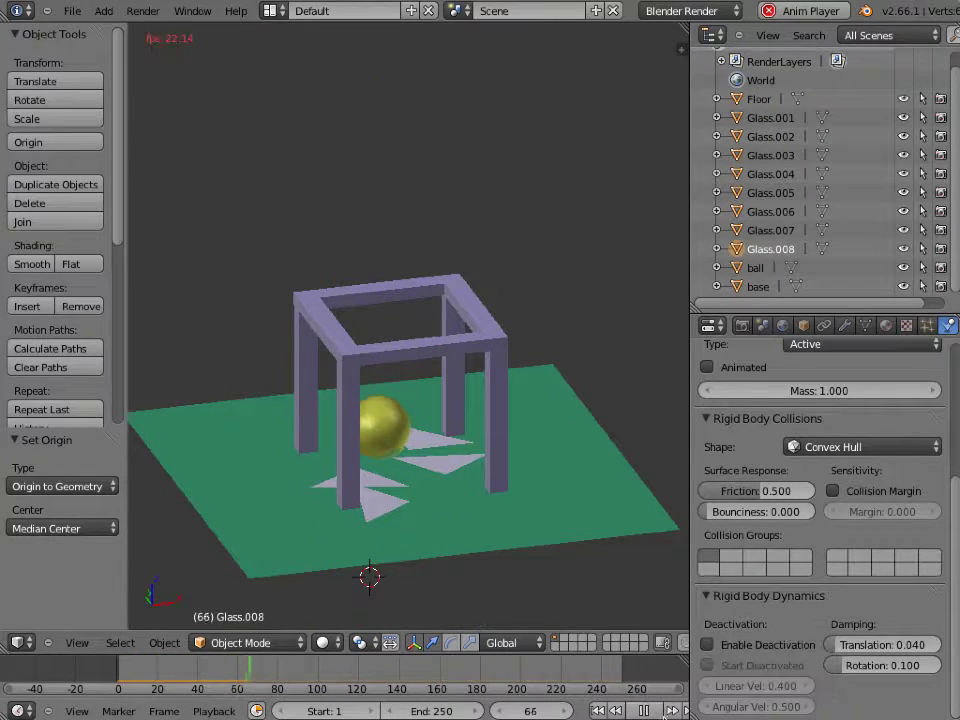
click(597, 712)
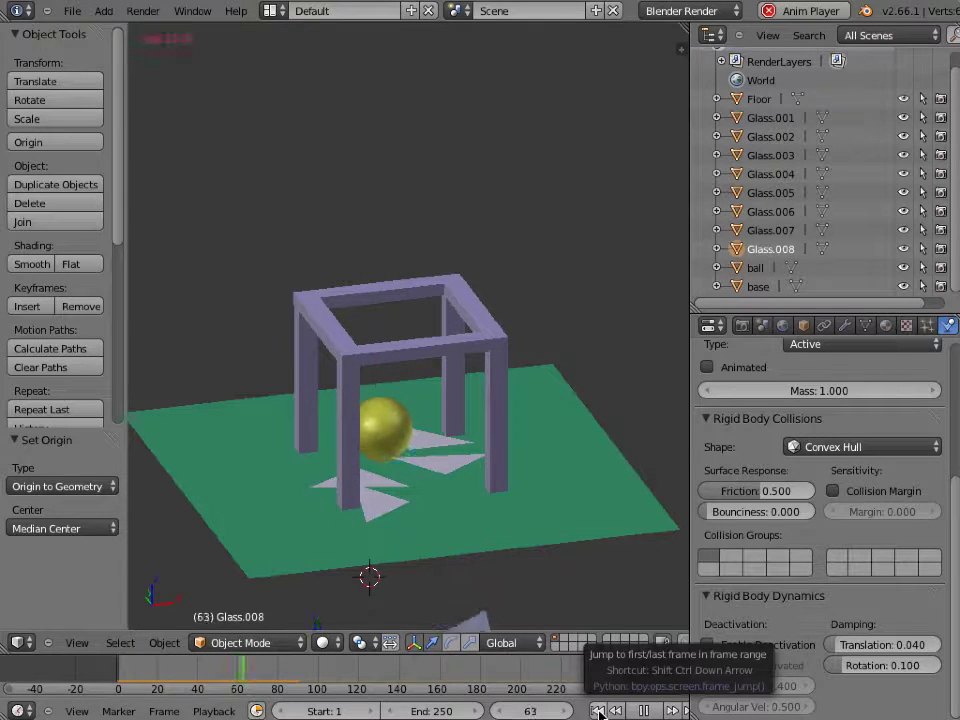
click(598, 712)
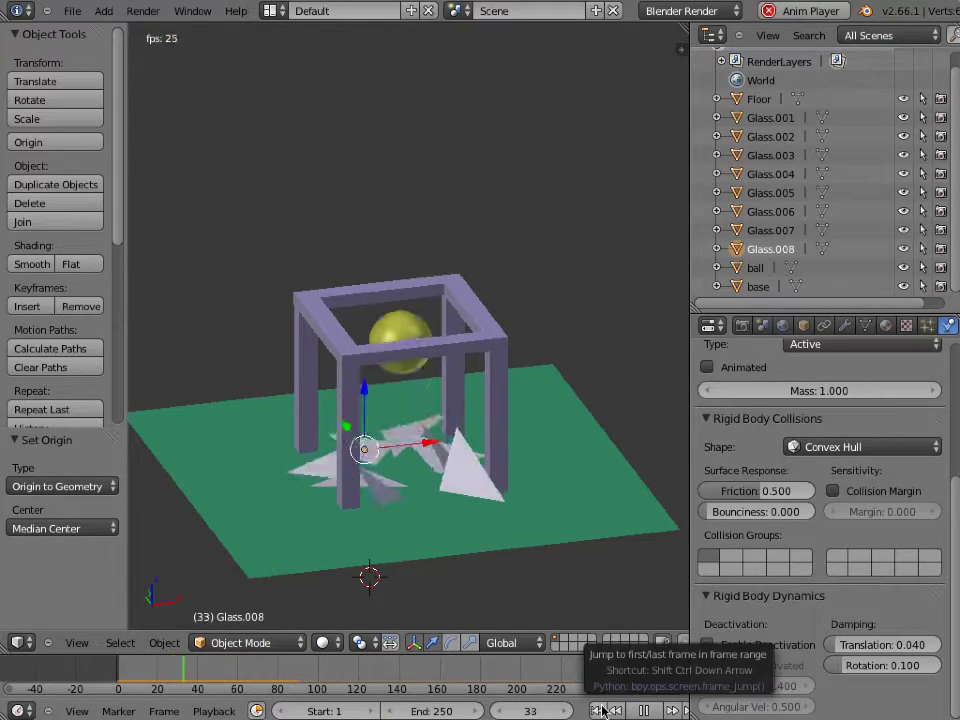
click(598, 711)
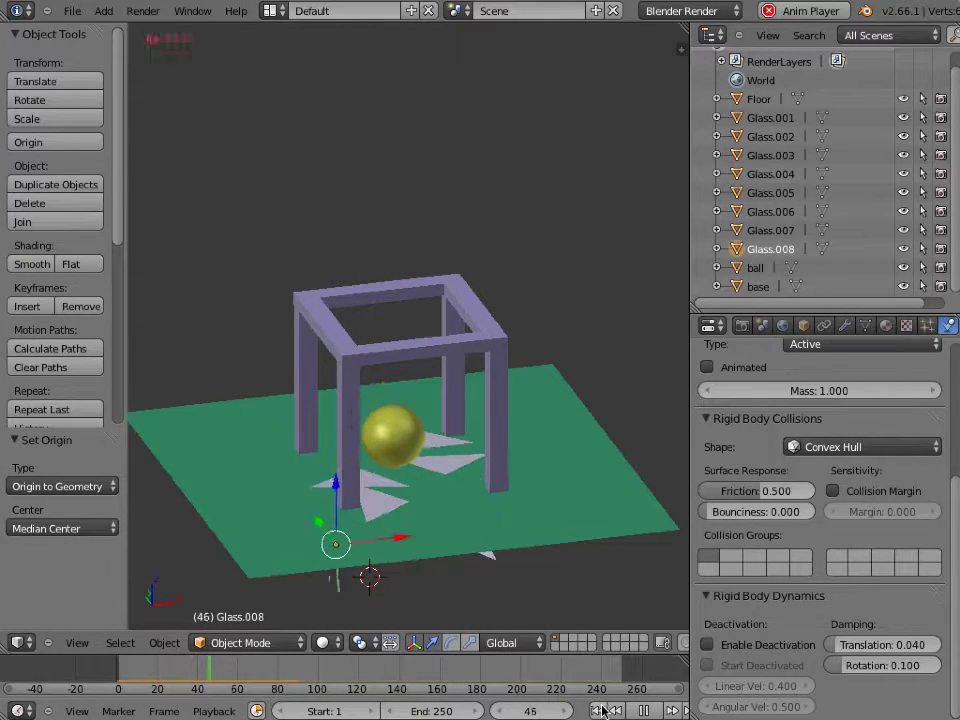
click(600, 711)
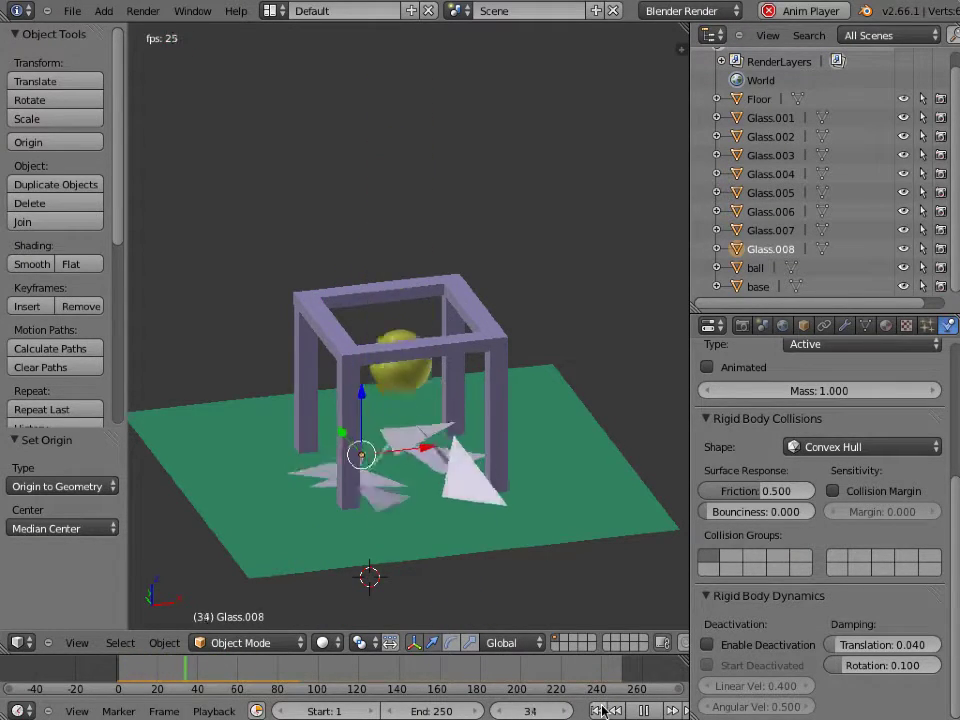
click(644, 711)
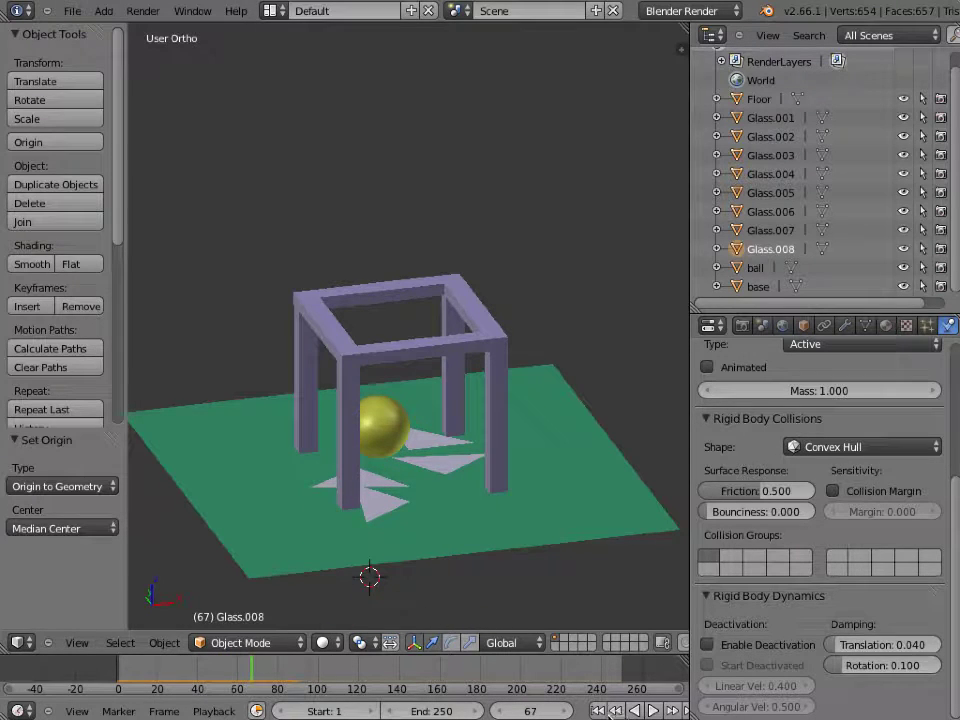
click(598, 711)
right_click(420, 516)
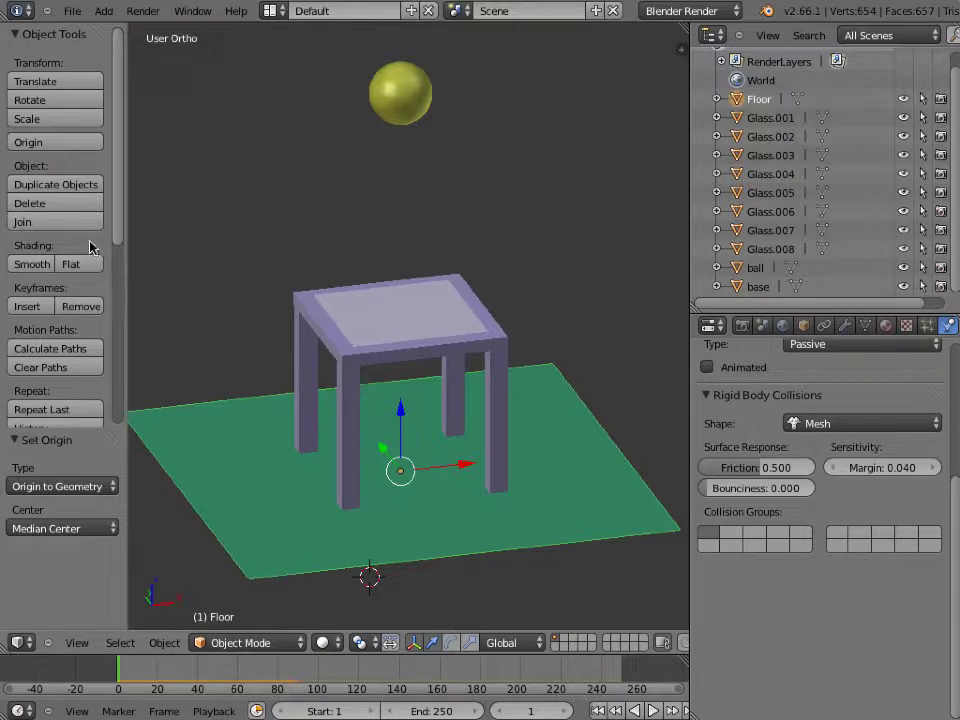
Subdivide the floor mesh five times in Edit Mode, giving a dense 1,089-vertex grid
key(Tab)
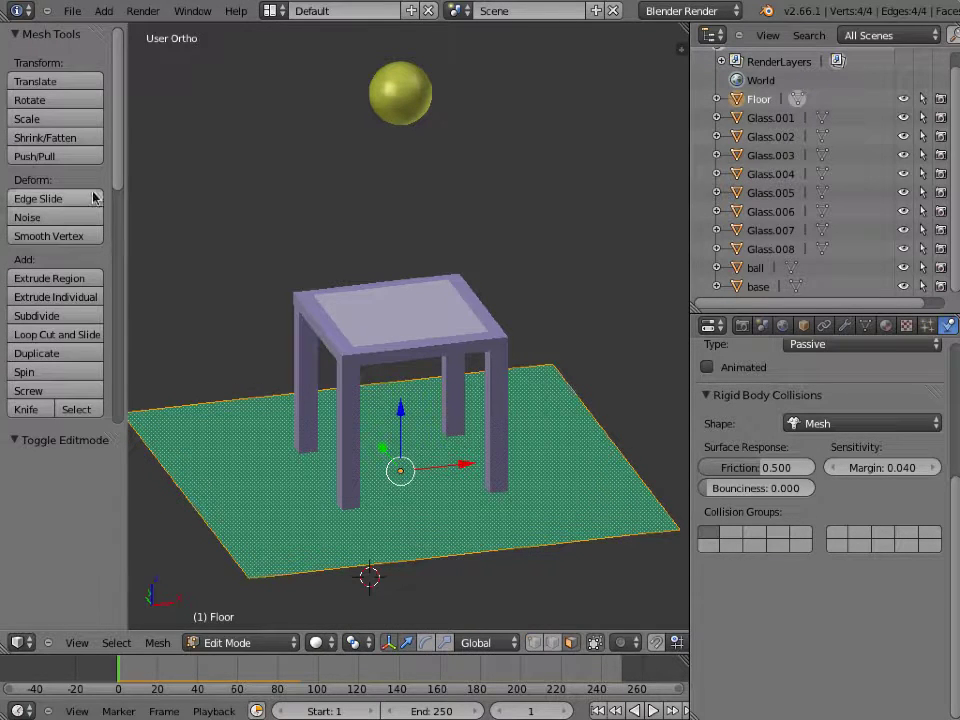
click(62, 316)
click(62, 318)
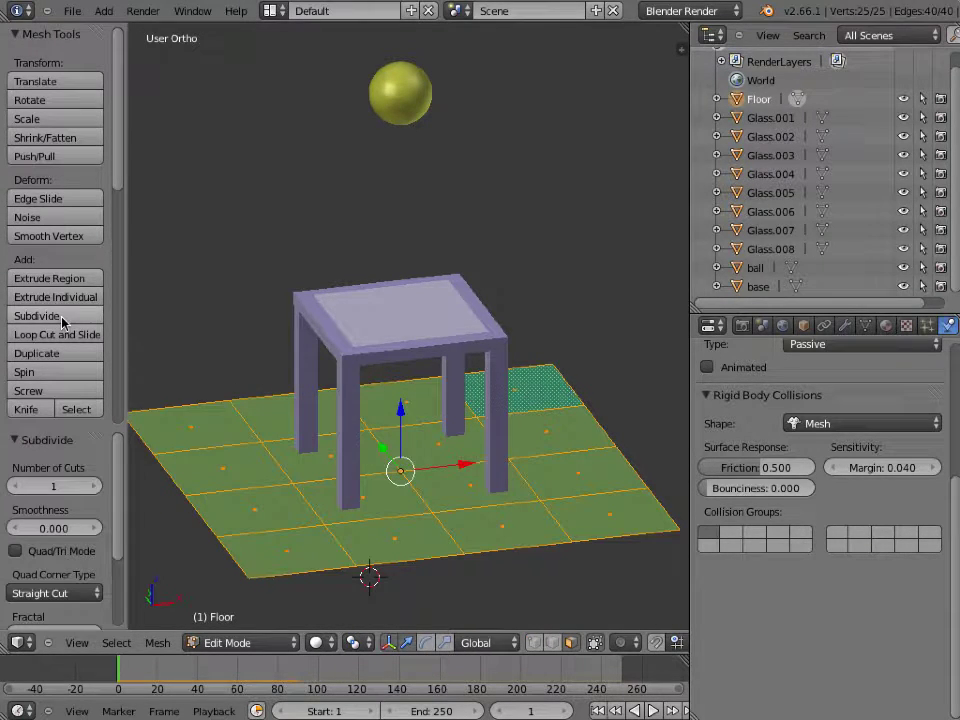
click(62, 318)
click(62, 318)
click(62, 318)
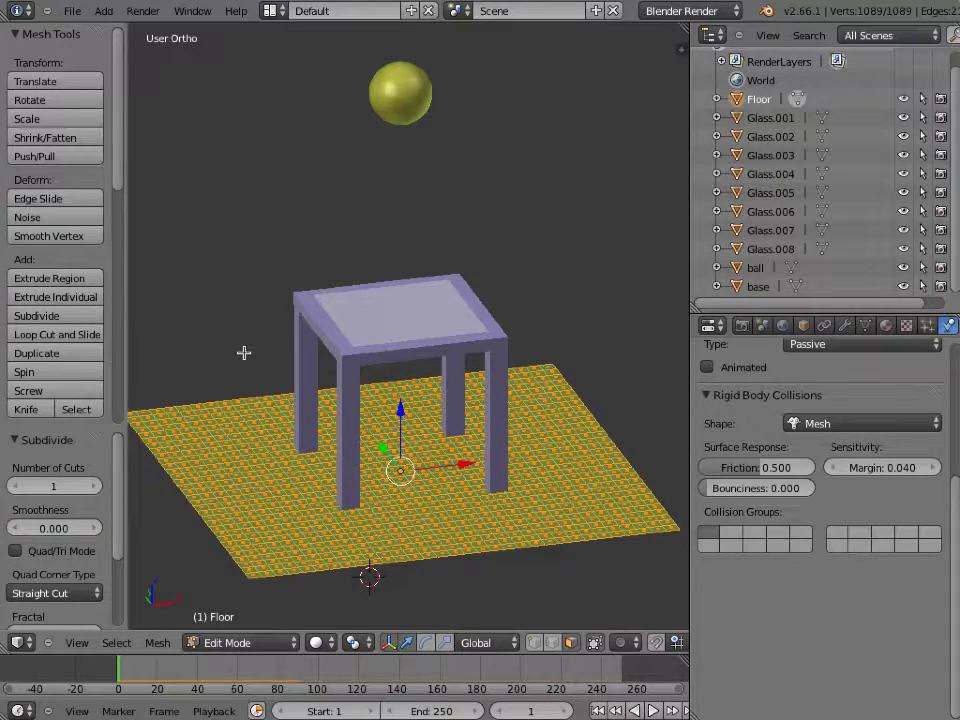
key(Tab)
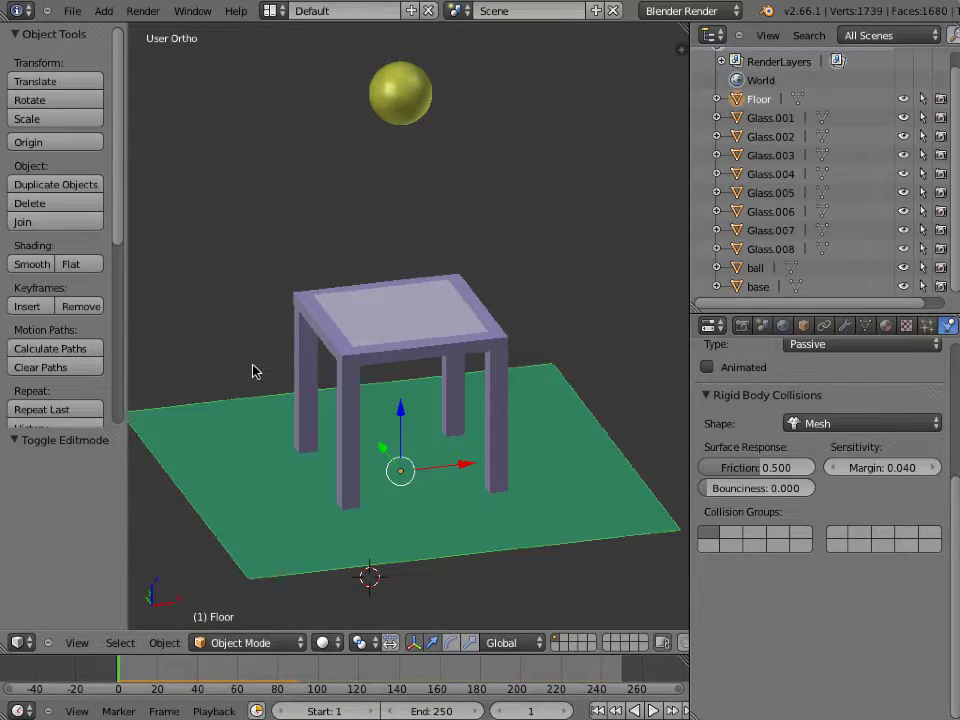
click(651, 711)
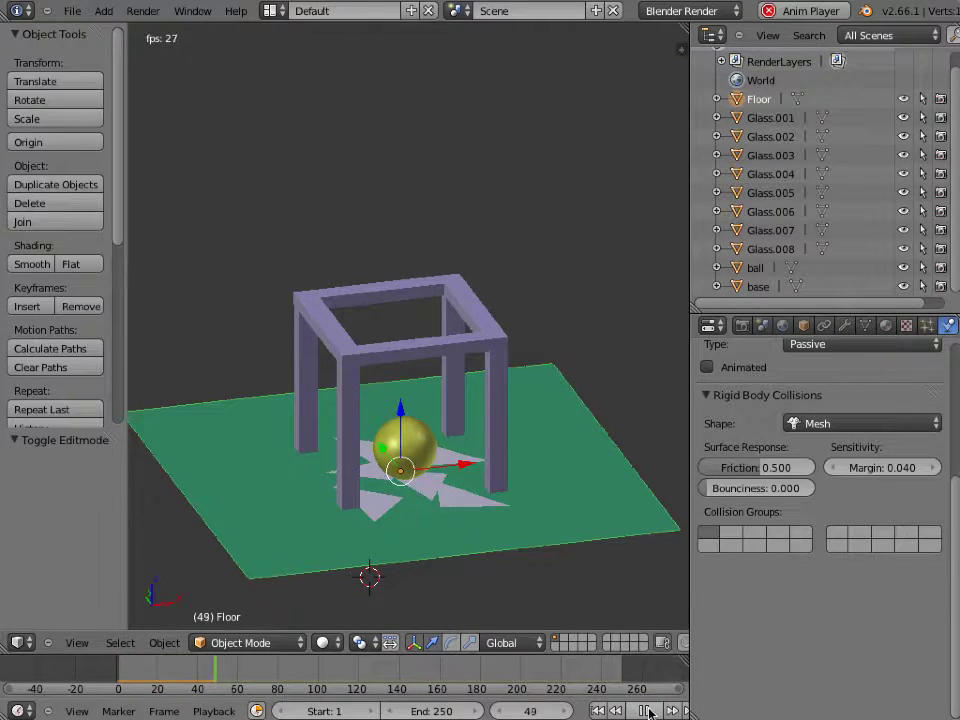
click(597, 711)
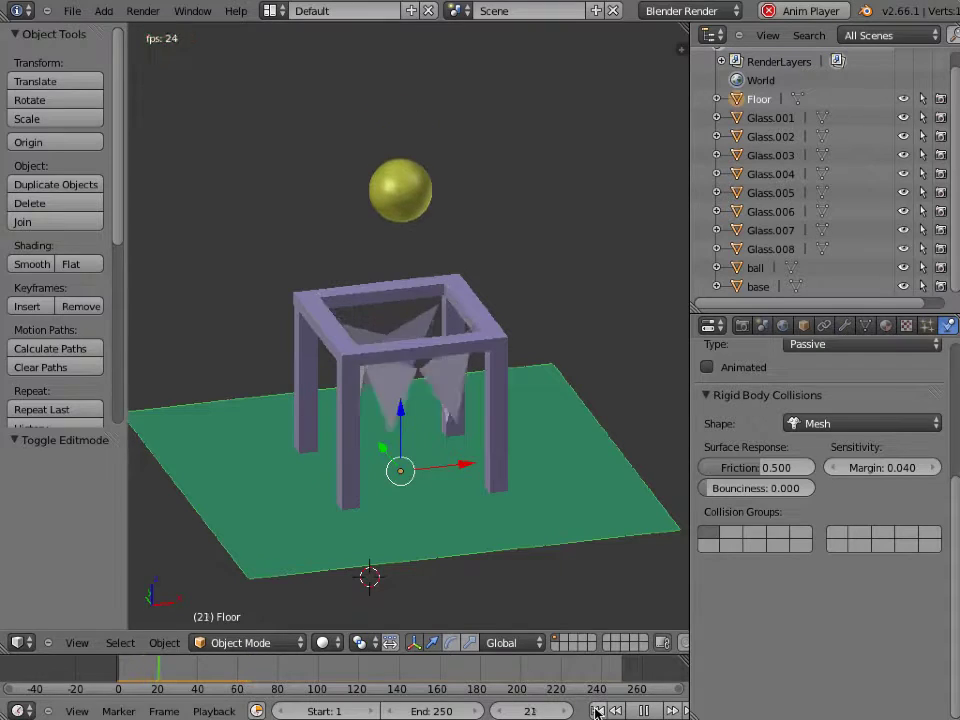
click(596, 711)
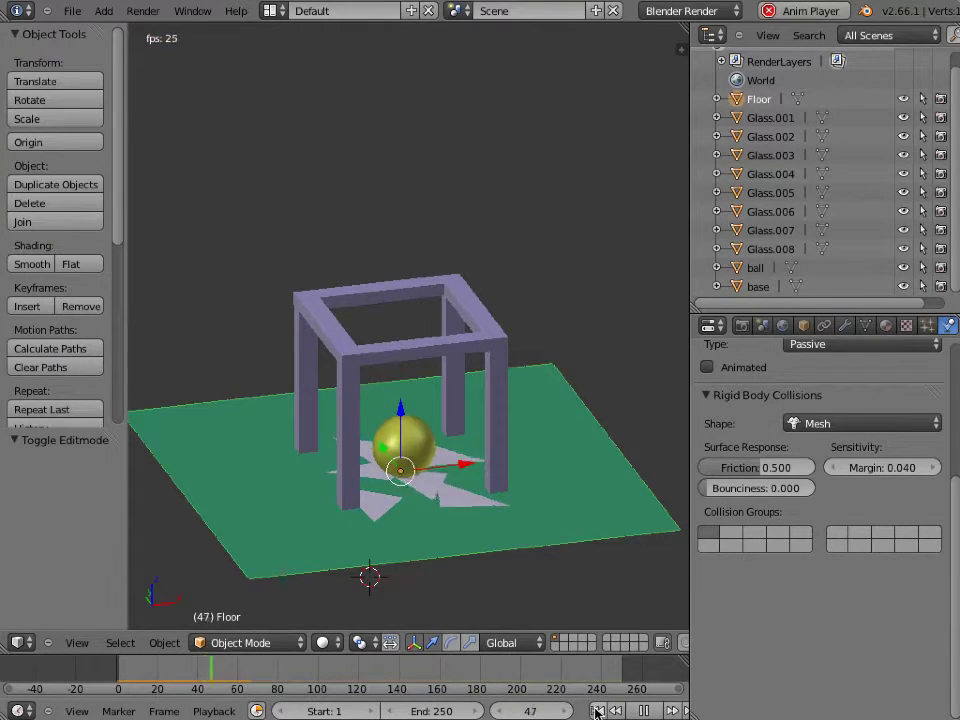
click(596, 711)
key(alt+a)
click(598, 711)
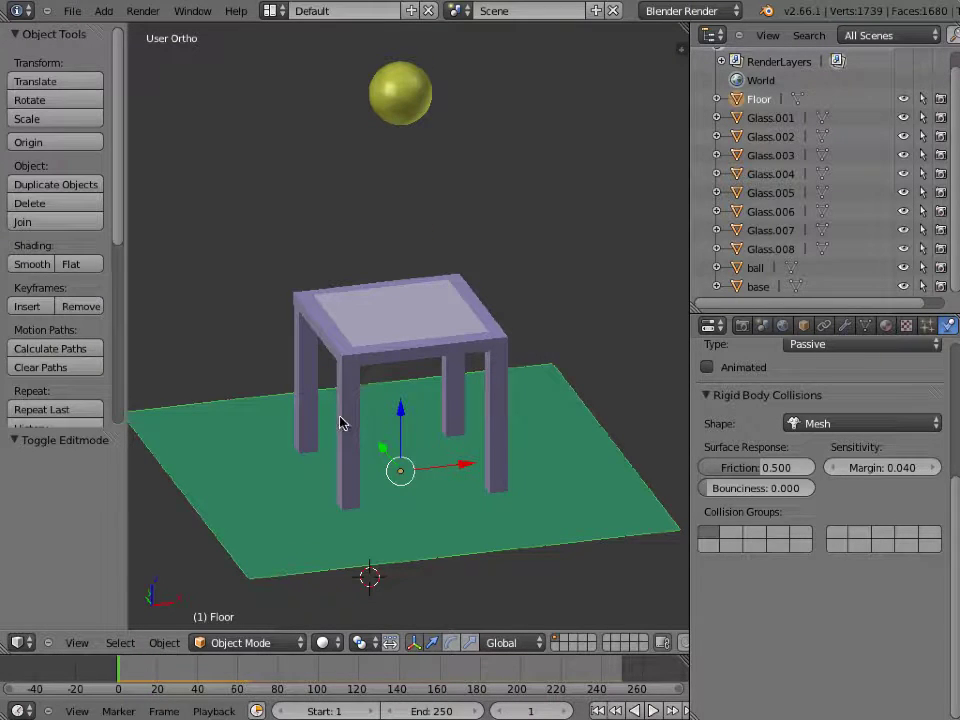
Hide the table base and ball, then zoom in on the glass pane from Top view in wireframe
middle_drag(343, 420, 366, 452)
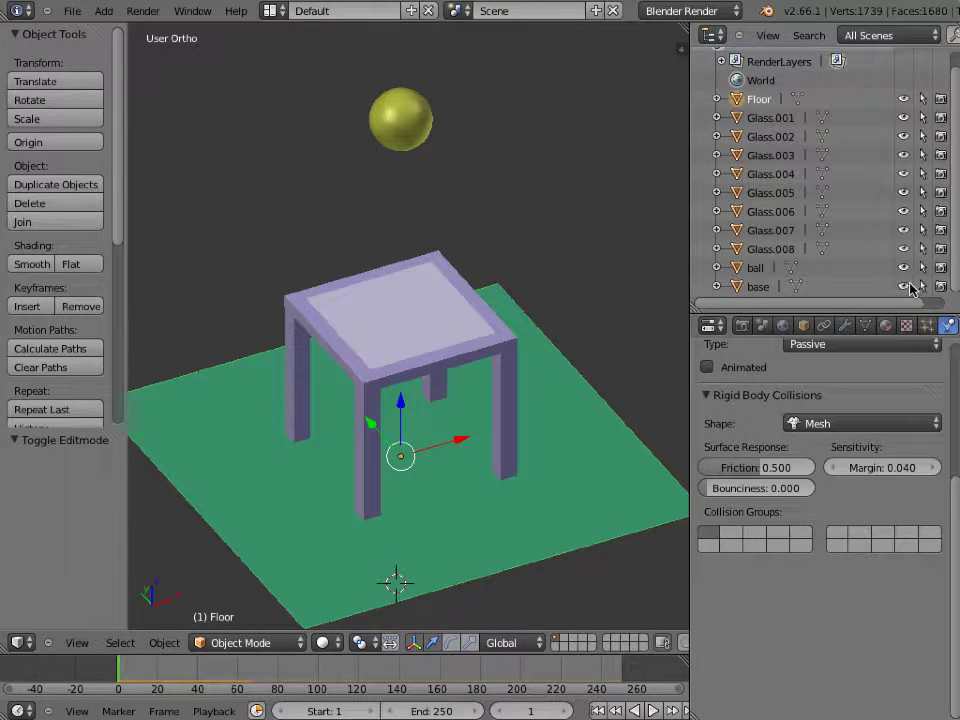
click(905, 287)
click(904, 268)
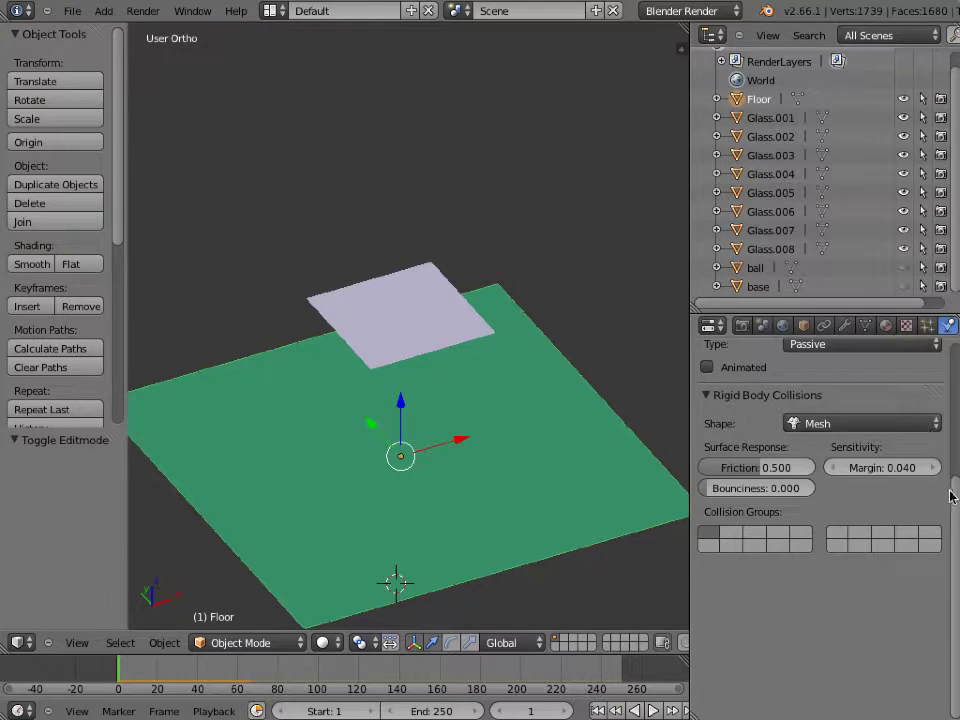
scroll(955, 497, up, 1)
scroll(955, 497, up, 5)
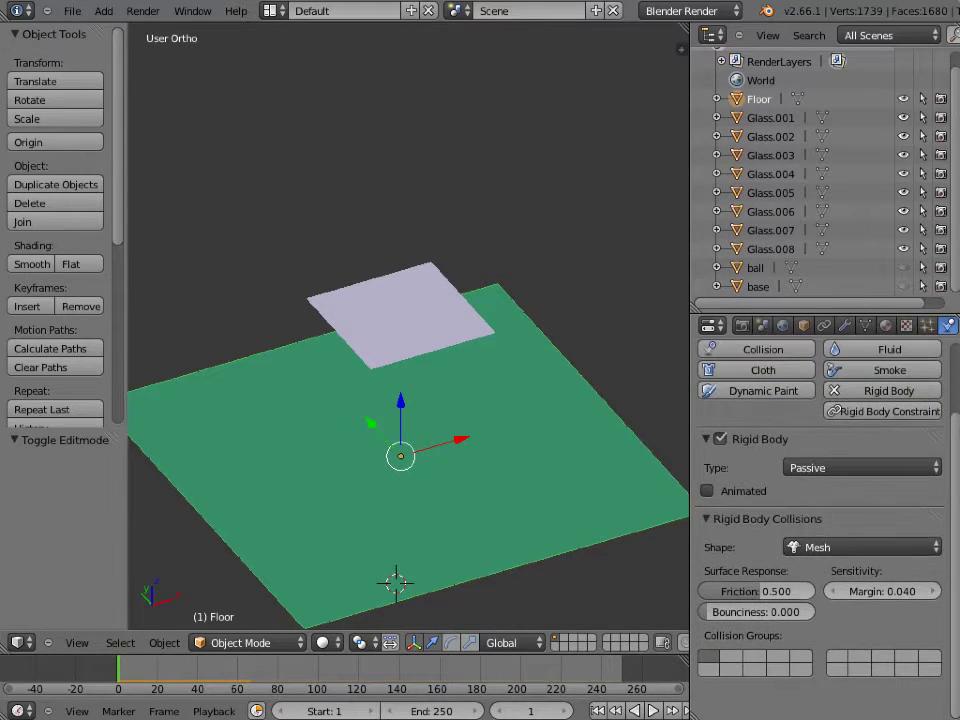
key(KP_7)
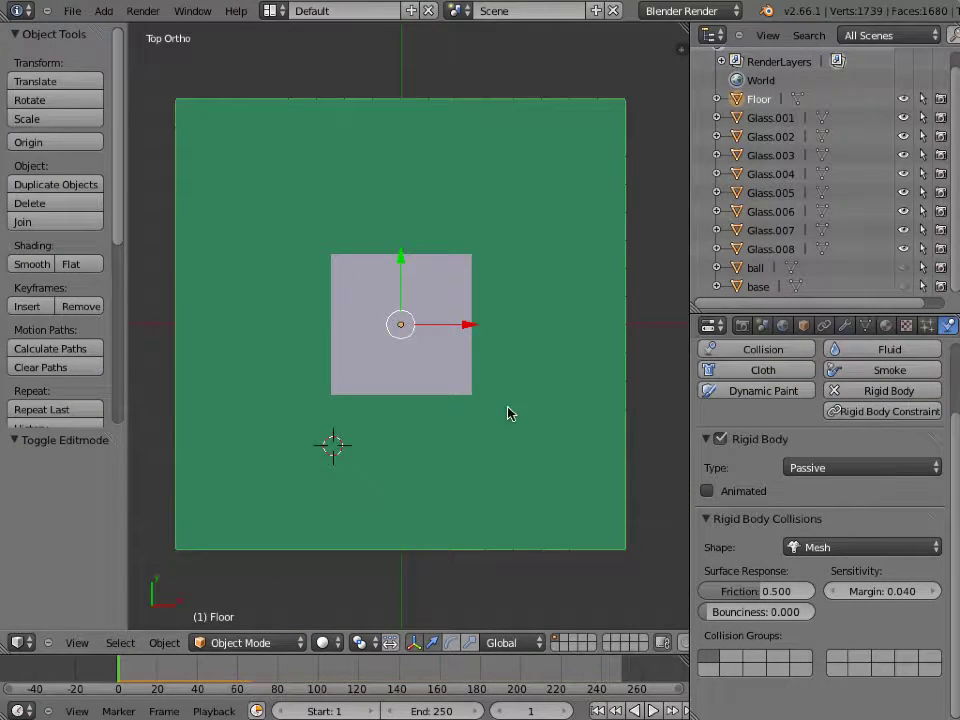
key(z)
scroll(510, 414, up, 3)
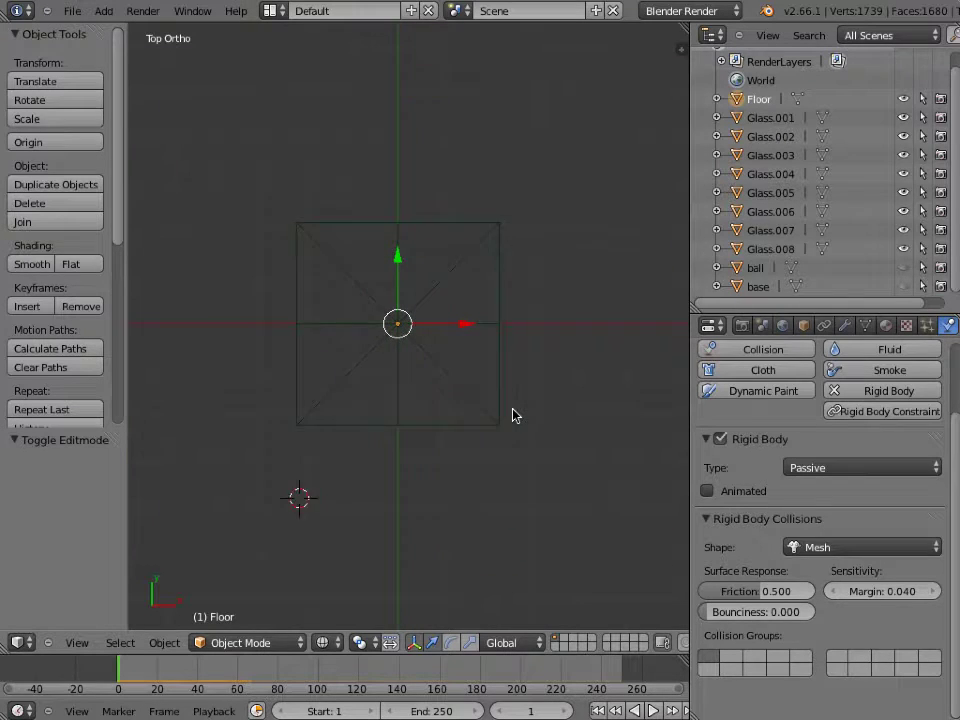
scroll(512, 415, up, 1)
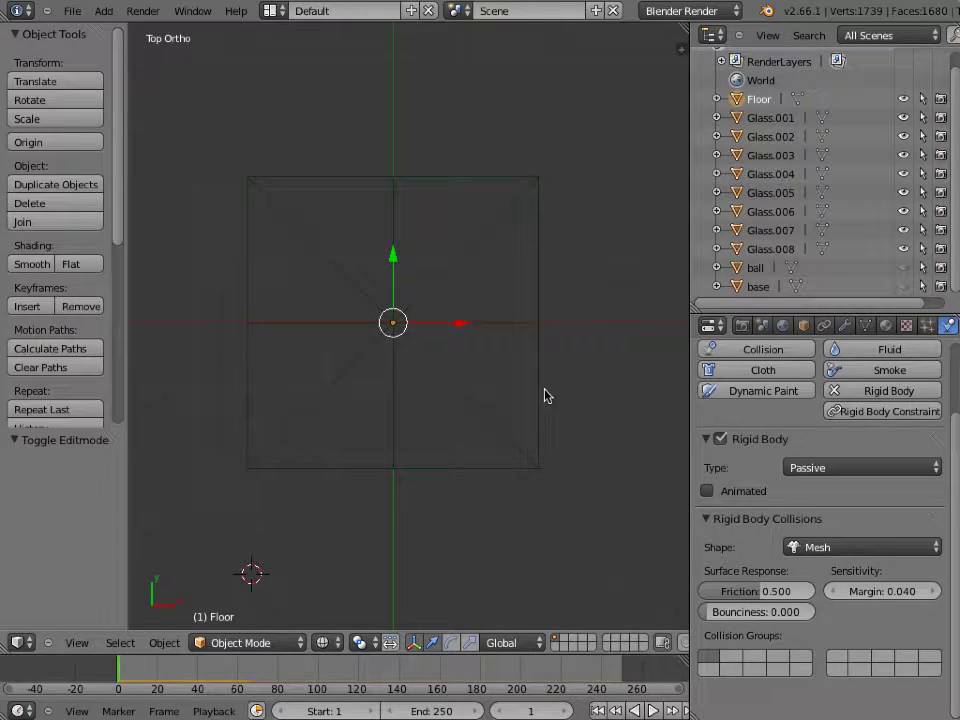
Join the glass triangles Glass.001 through Glass.004 pairwise with Fixed rigid body constraints
right_click(458, 180)
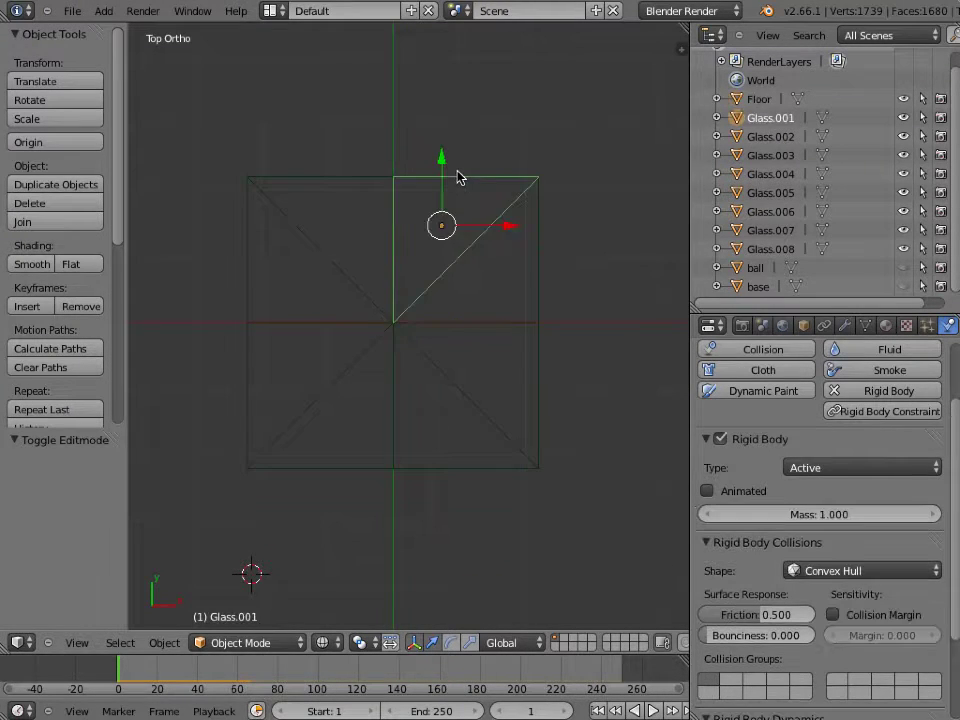
right_click(530, 256)
scroll(72, 347, down, 6)
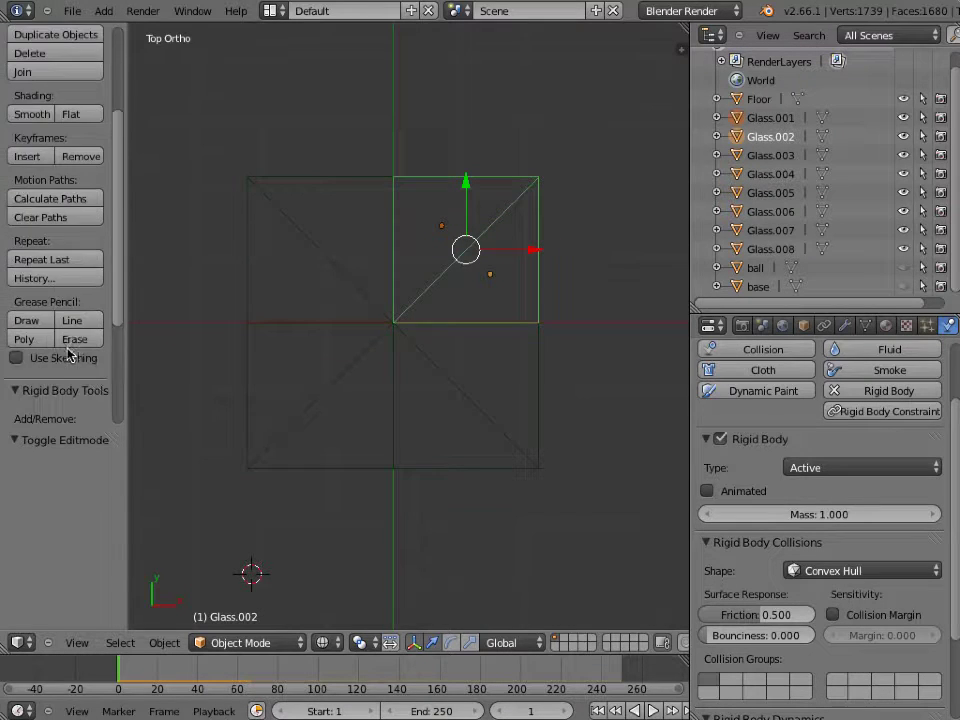
scroll(70, 348, down, 4)
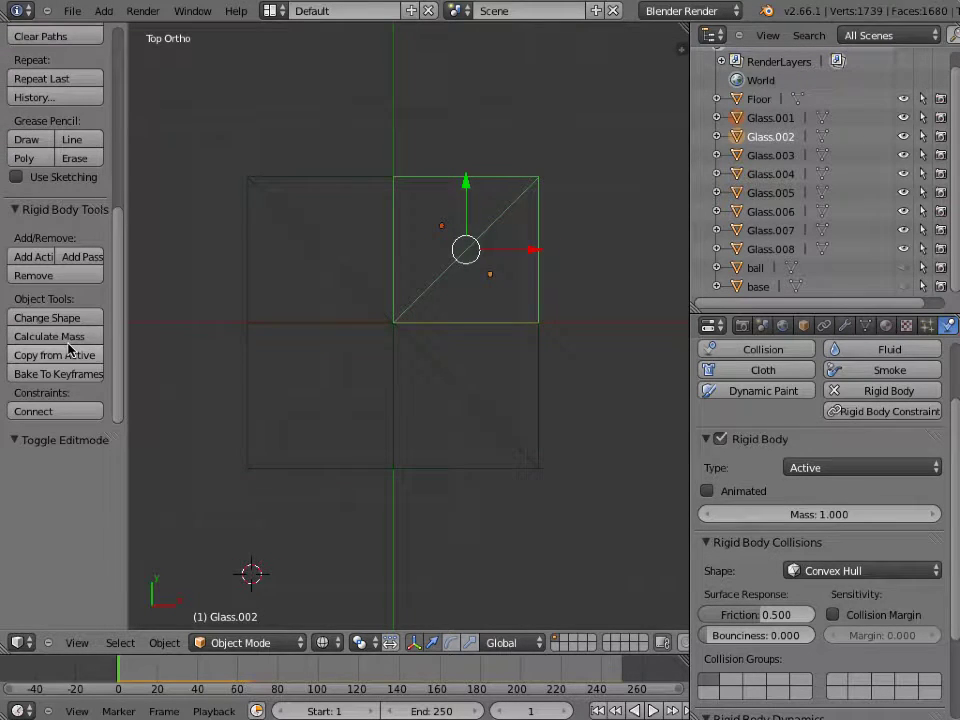
click(61, 412)
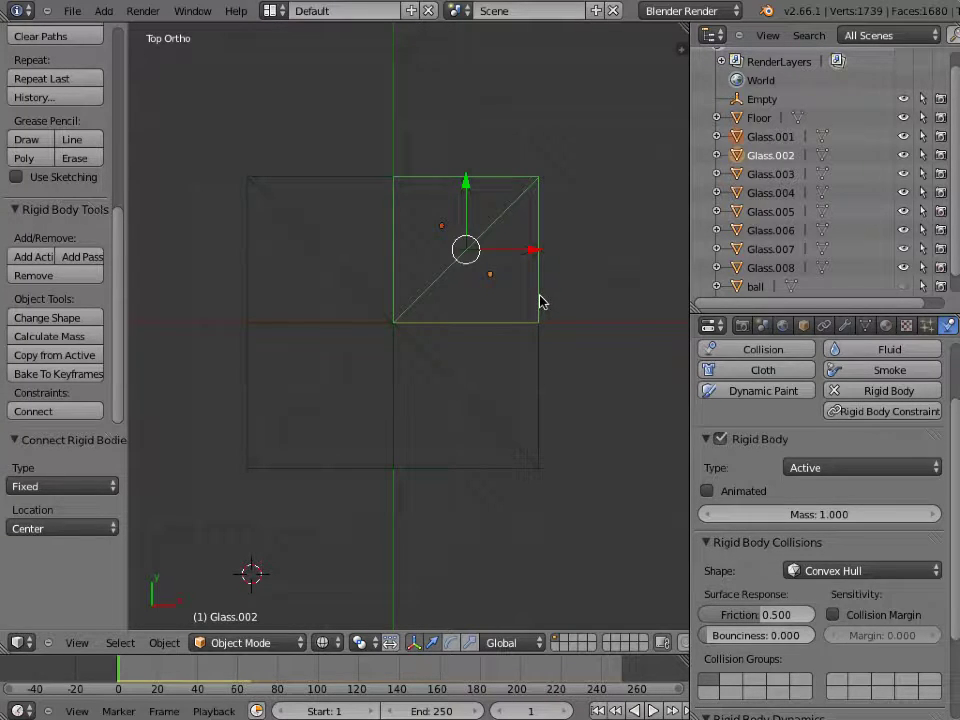
key(ctrl+z)
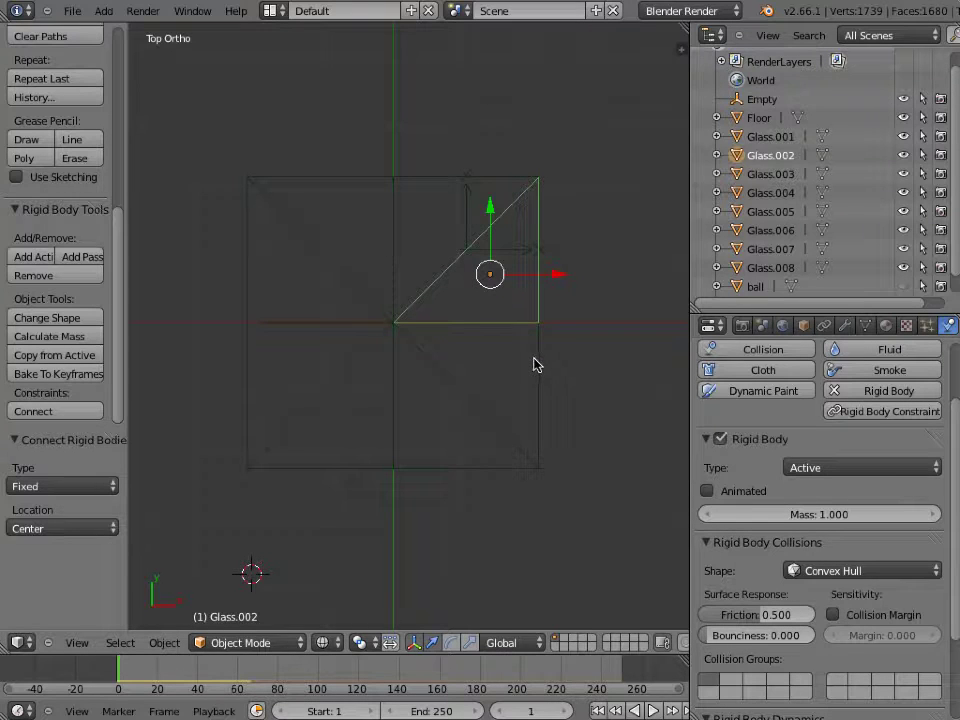
right_click(529, 364)
click(55, 413)
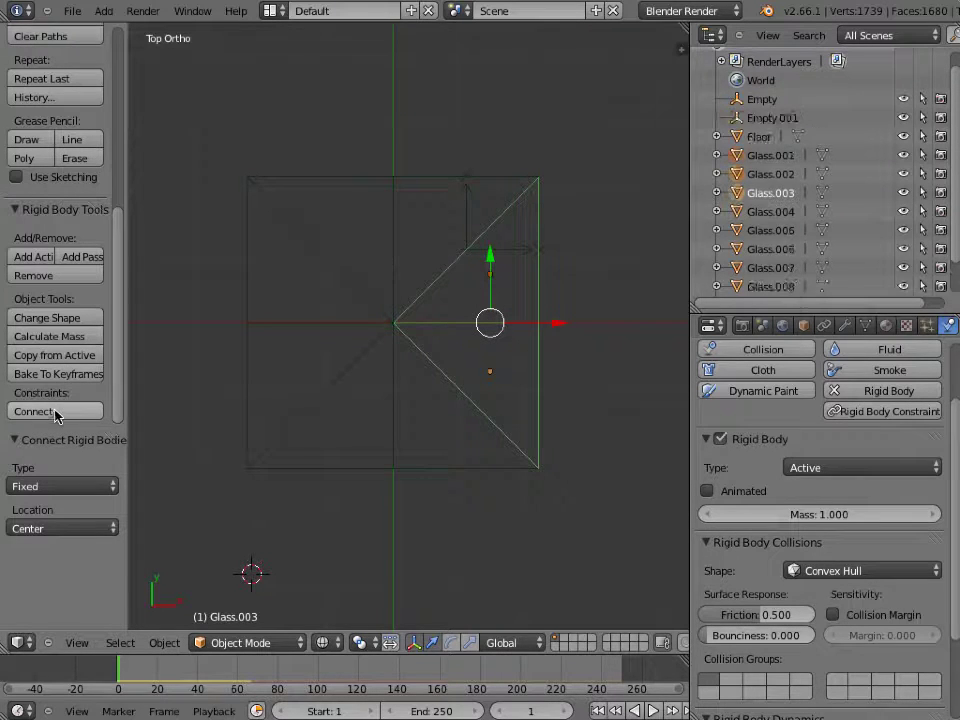
right_click(493, 418)
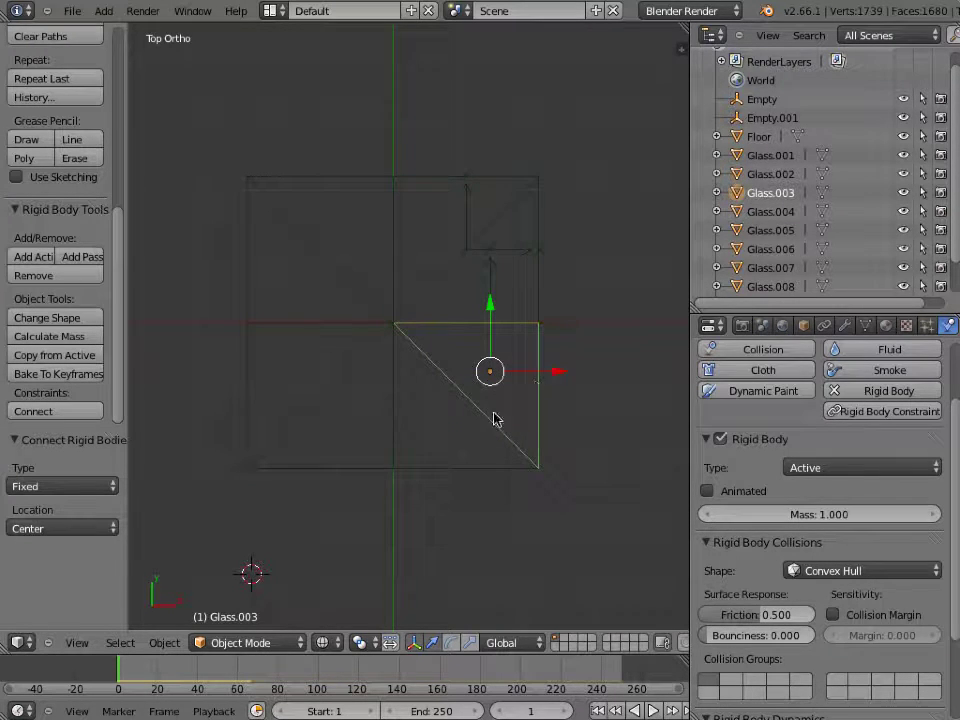
shift+right_click(446, 470)
click(57, 414)
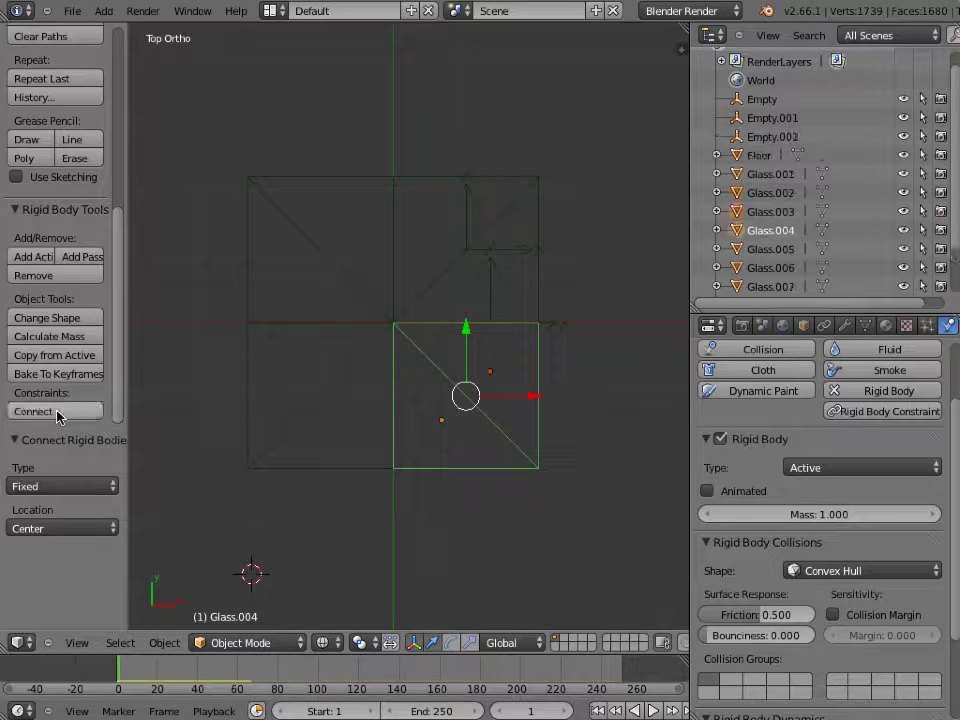
Join Glass.004 through Glass.008 pairwise with Fixed constraints, completing the empties up to Empty.006
right_click(428, 470)
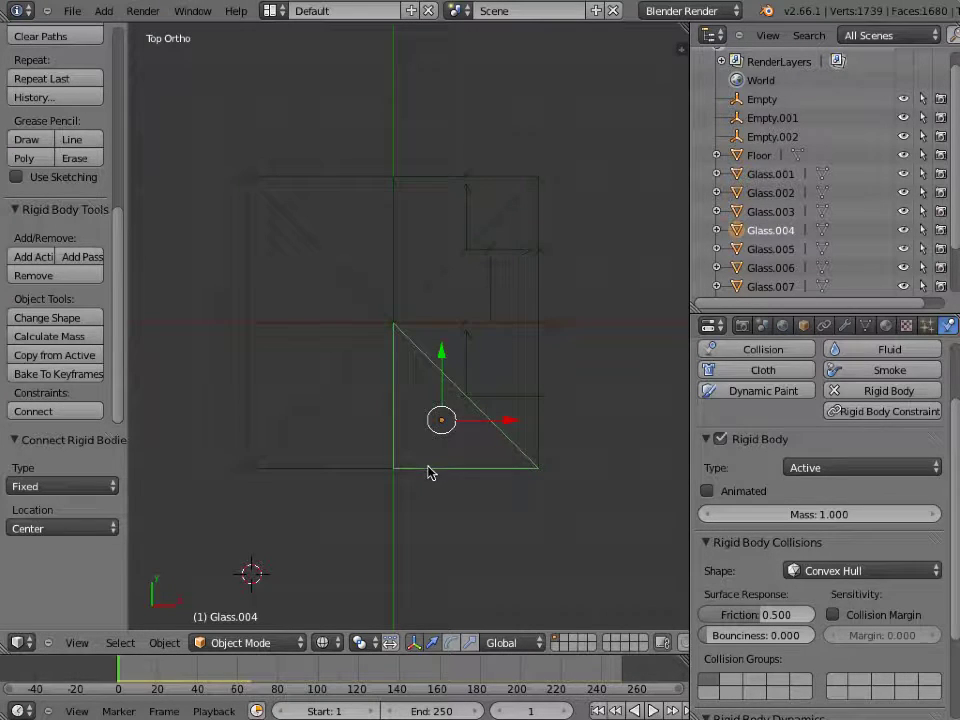
click(77, 412)
right_click(287, 464)
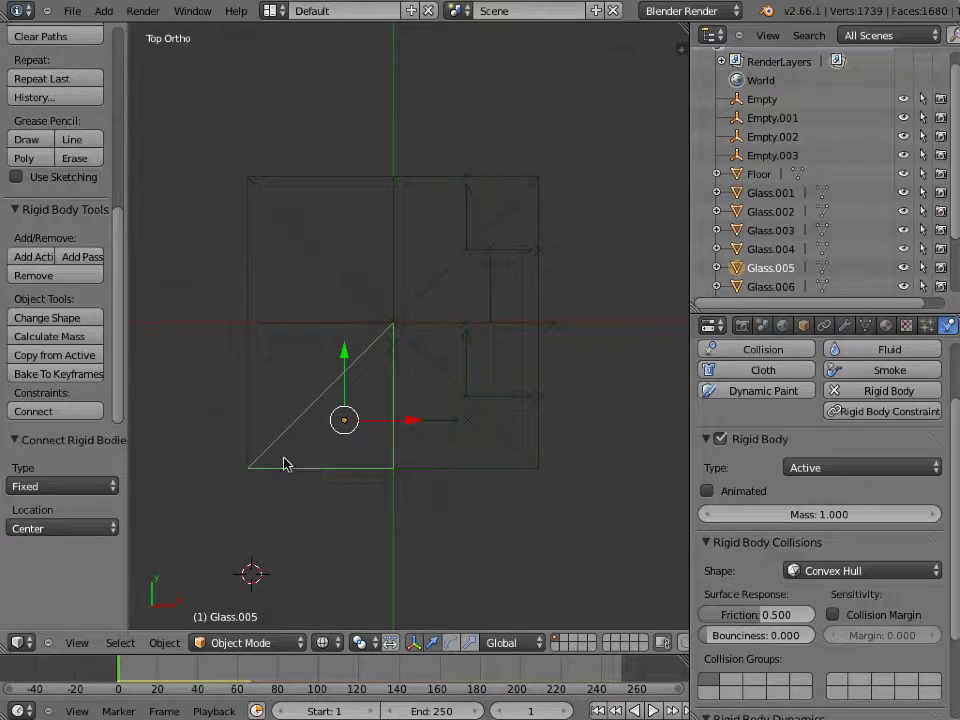
shift+right_click(250, 416)
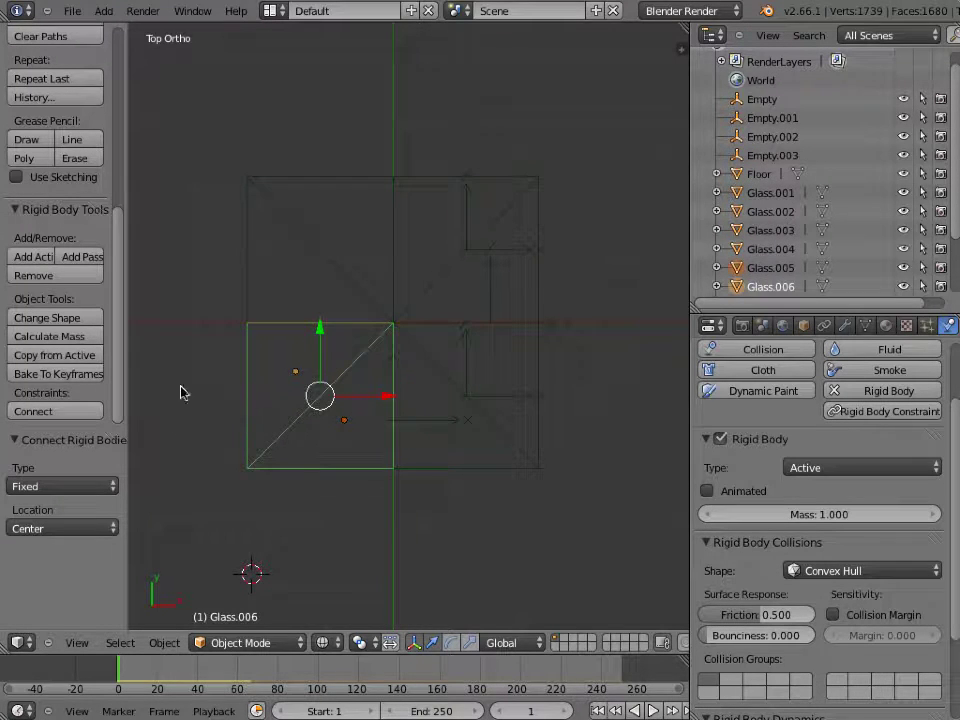
click(45, 411)
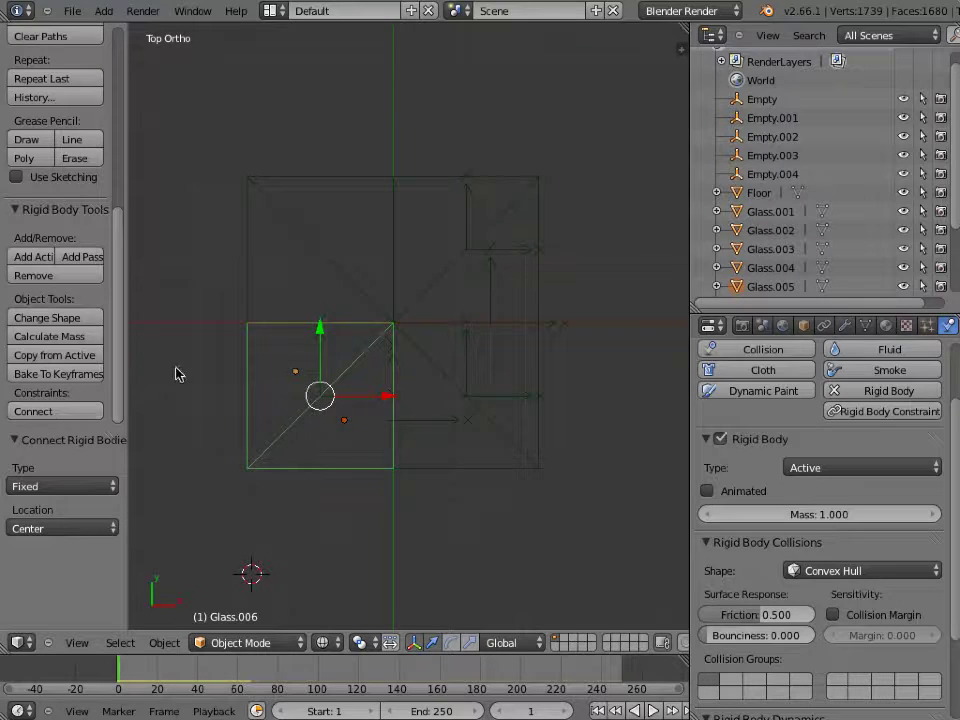
right_click(248, 372)
shift+right_click(244, 296)
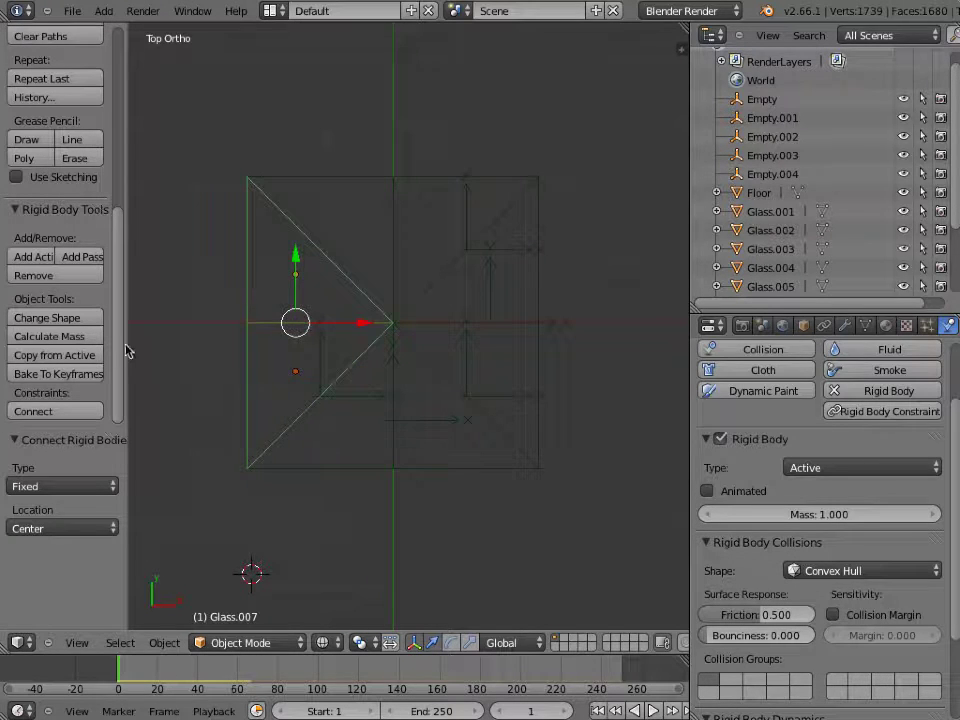
click(72, 412)
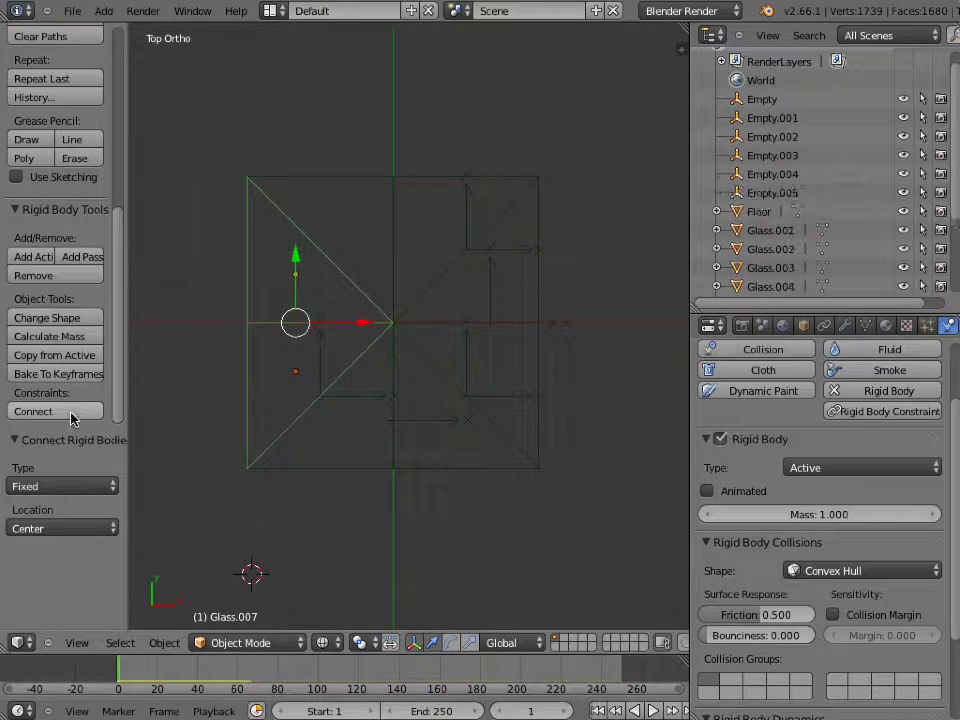
right_click(244, 280)
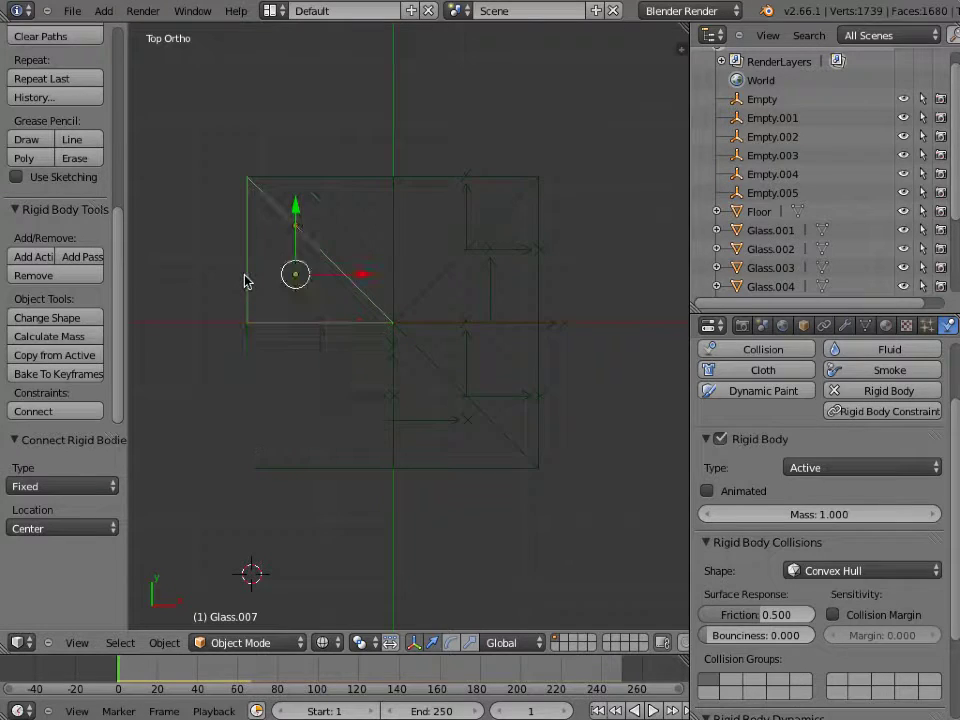
right_click(326, 182)
click(80, 412)
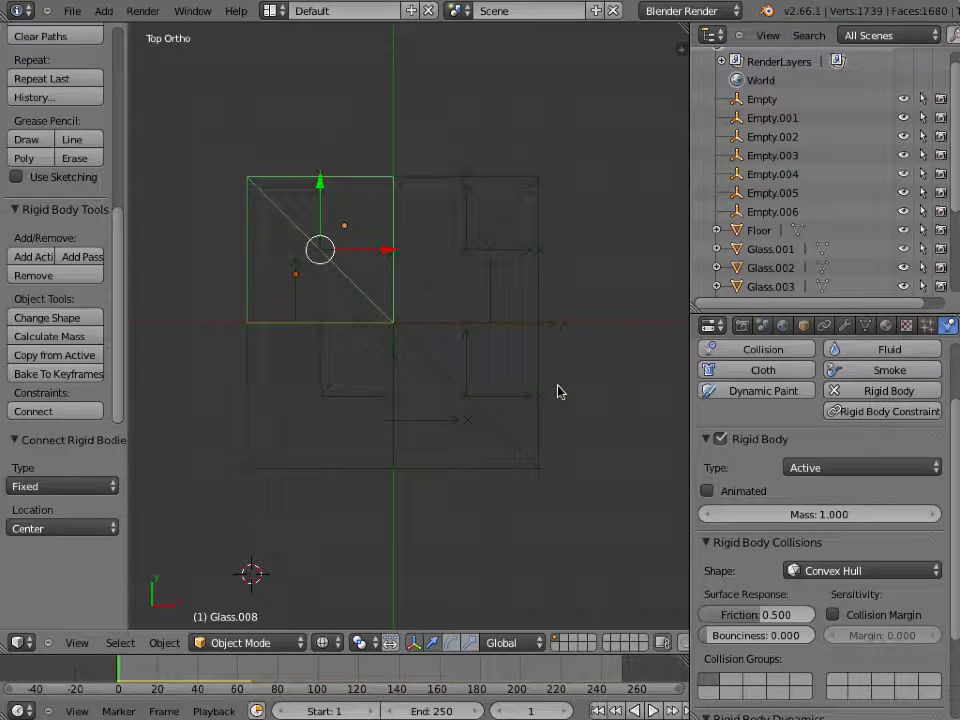
Make the constraints Empty, Empty.001 and Empty.002 breakable, each with a threshold of 1
right_click(469, 206)
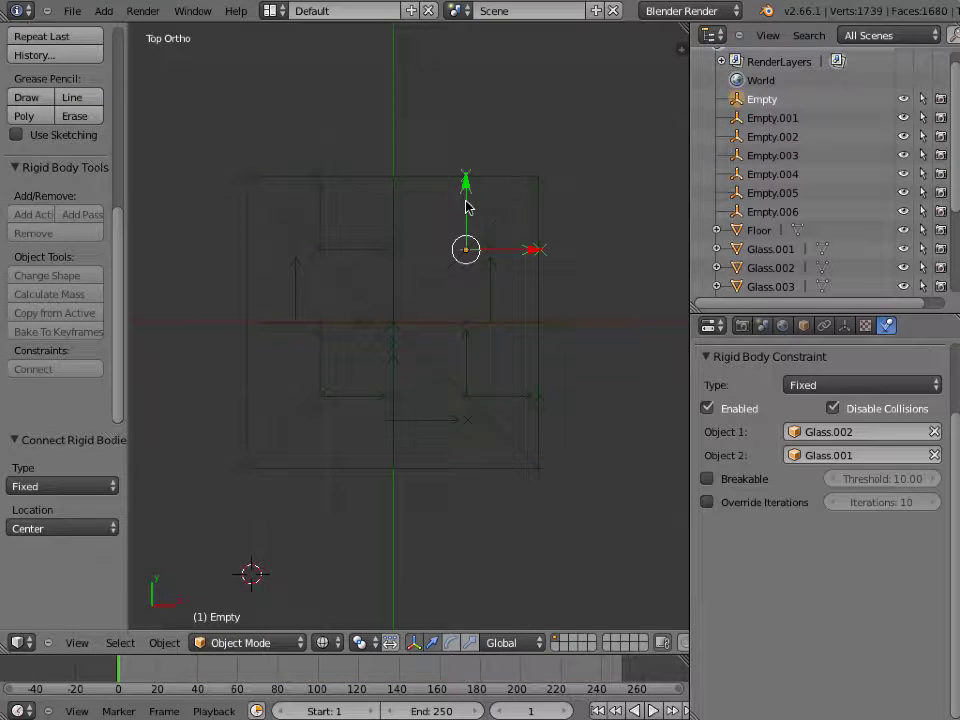
right_click(491, 281)
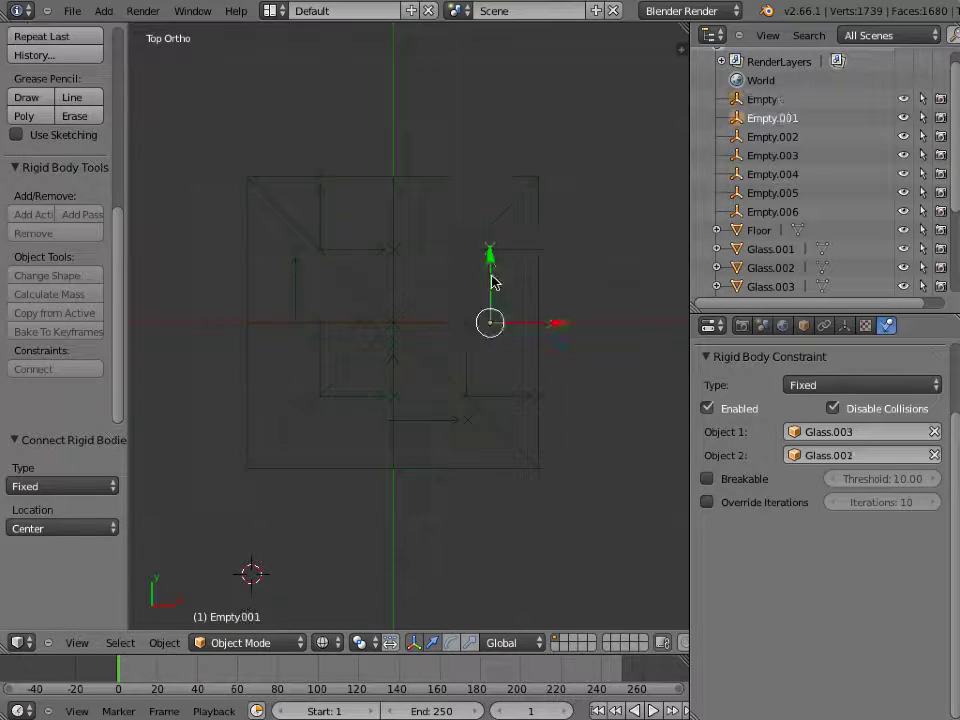
right_click(497, 394)
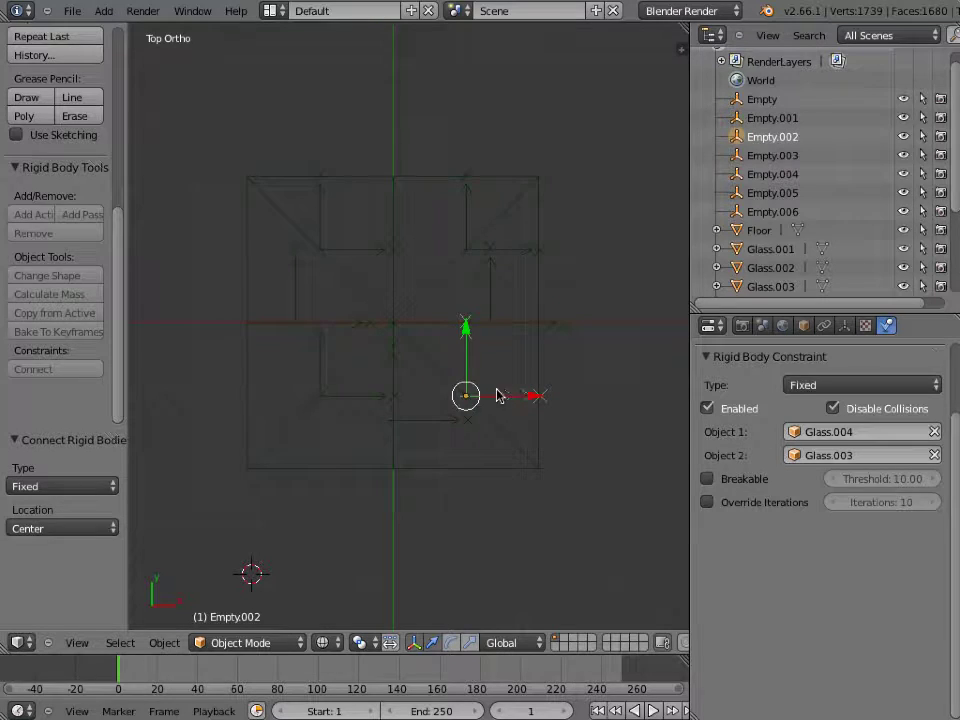
right_click(469, 210)
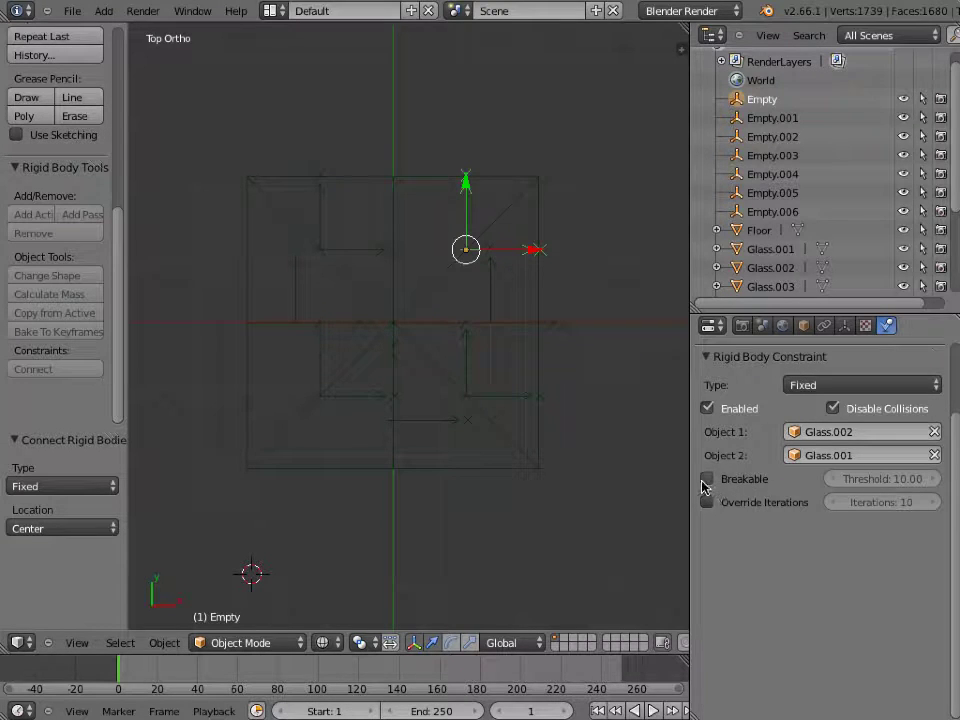
click(705, 482)
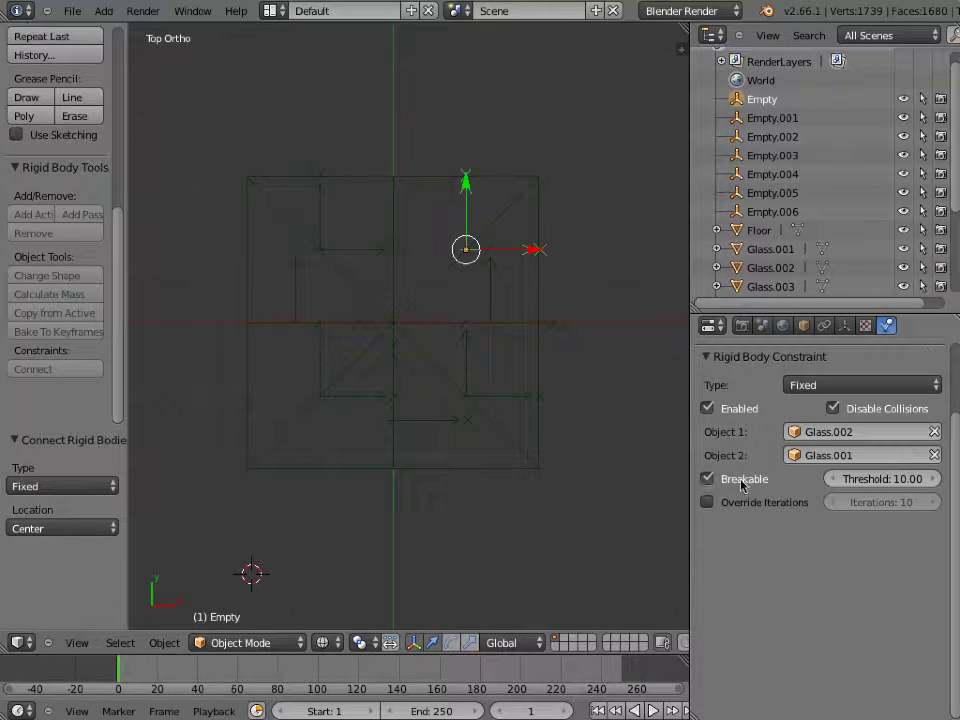
click(885, 482)
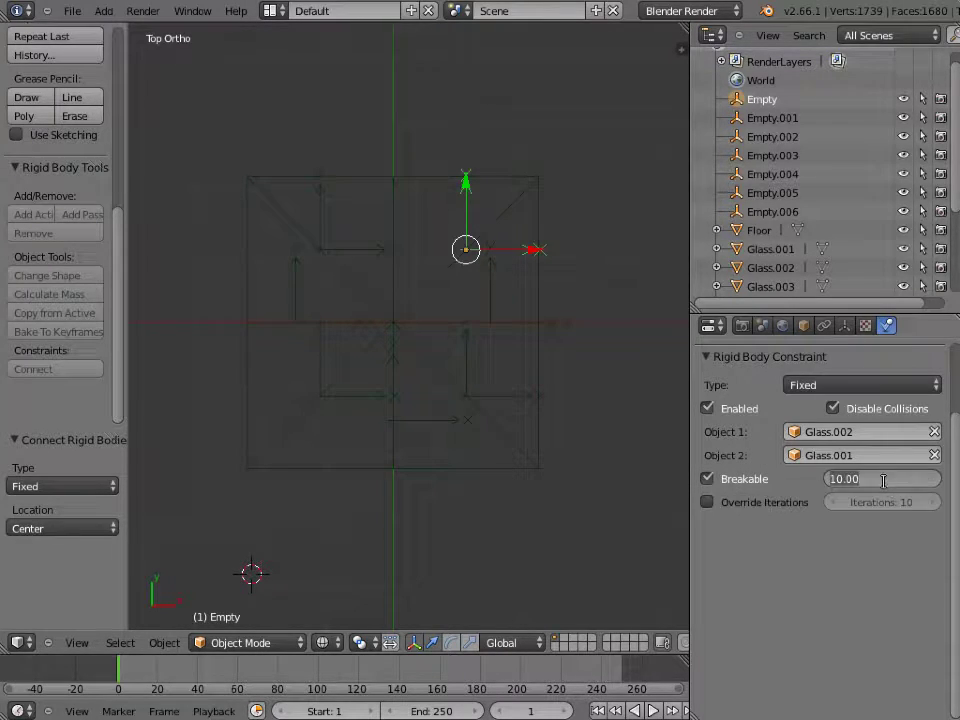
text(1)
key(Return)
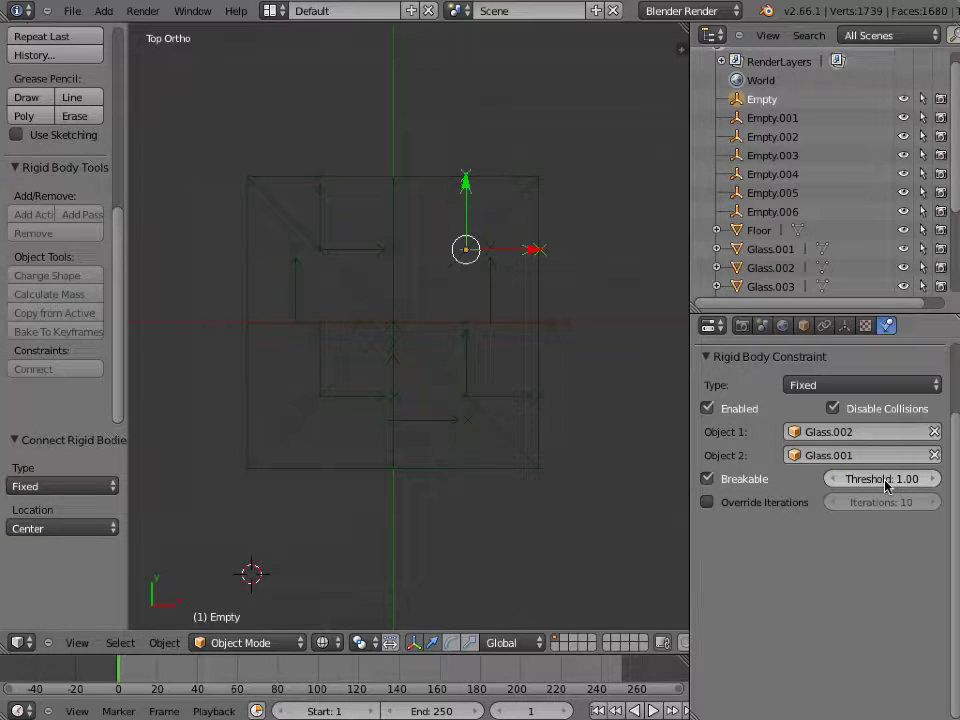
right_click(487, 292)
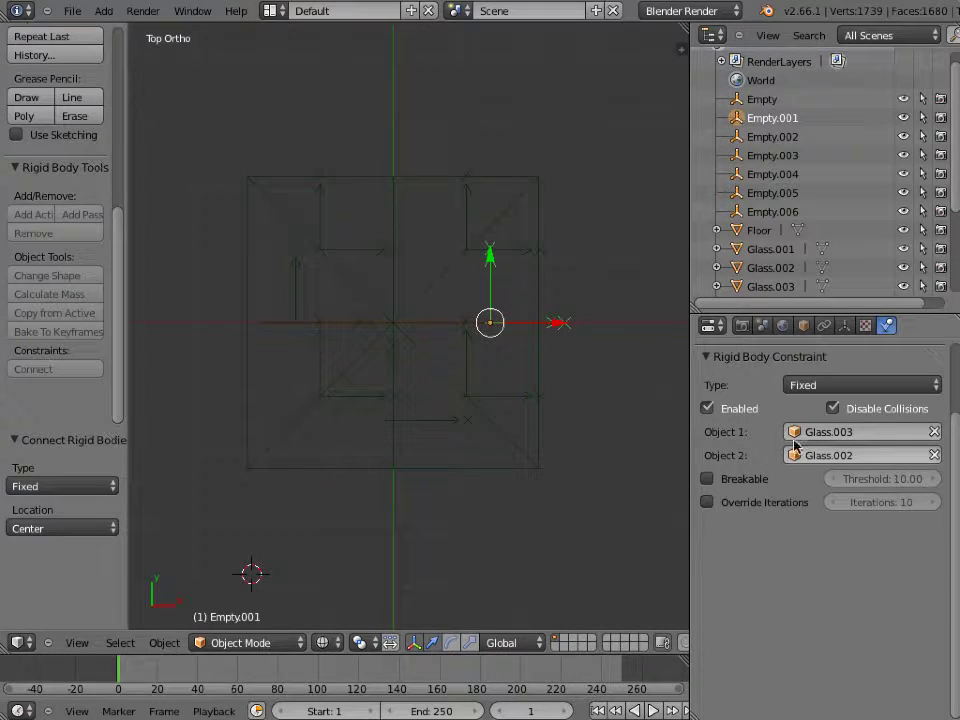
click(707, 479)
click(860, 479)
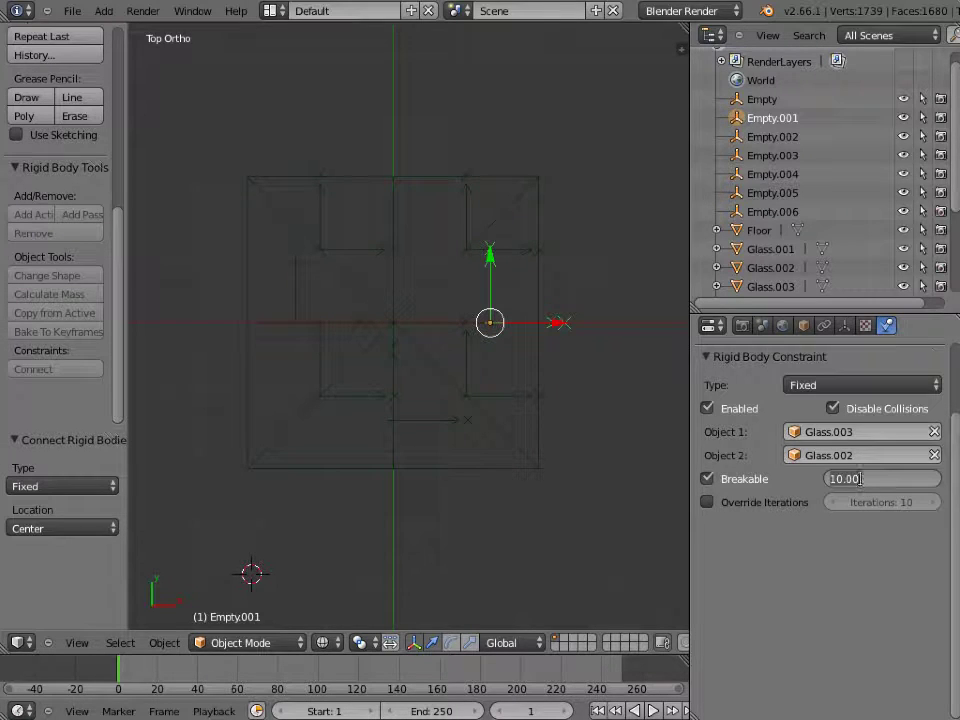
text(1)
key(Return)
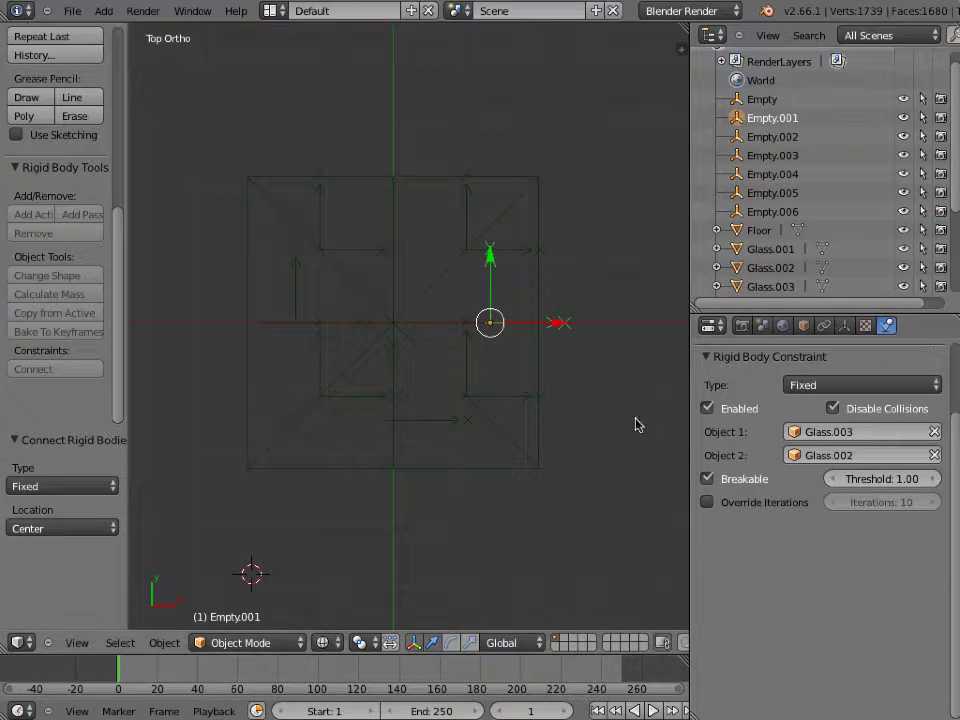
right_click(509, 400)
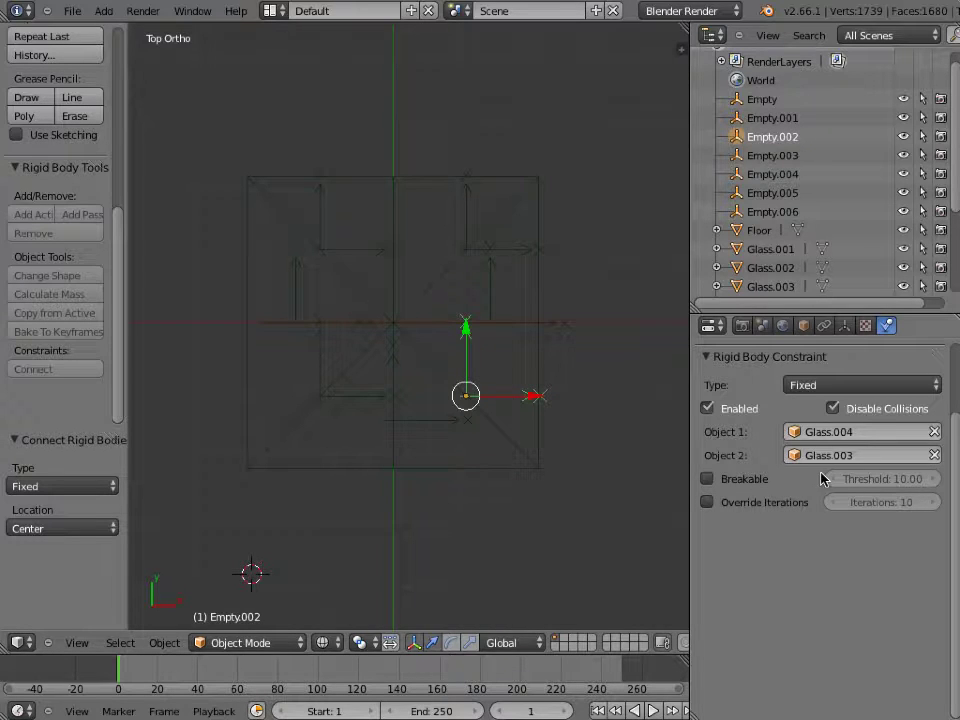
click(704, 480)
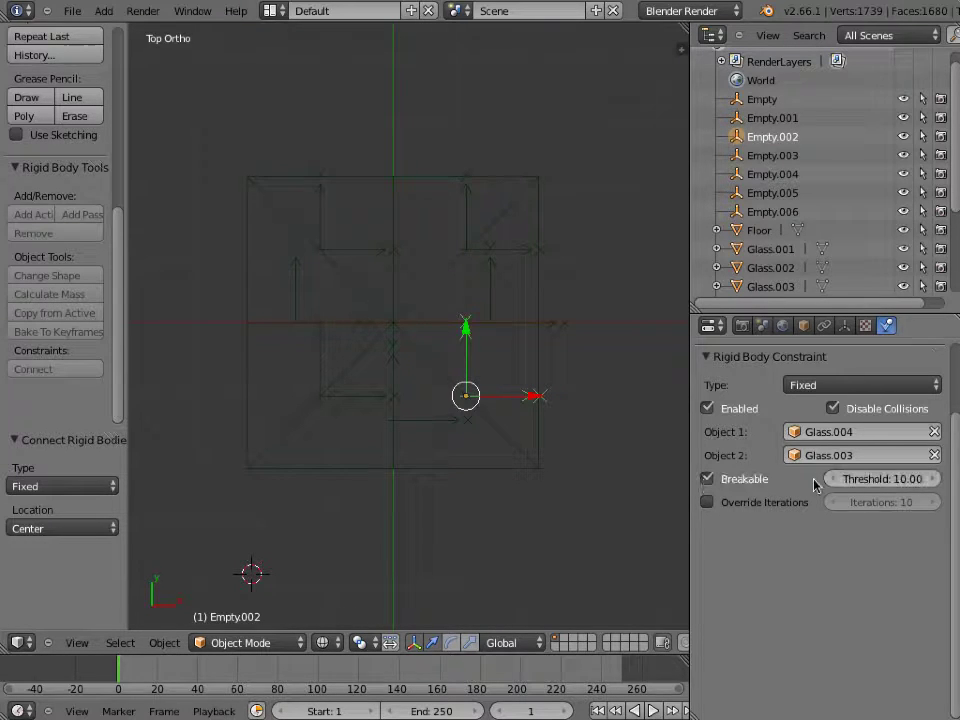
click(866, 481)
text(1)
key(Return)
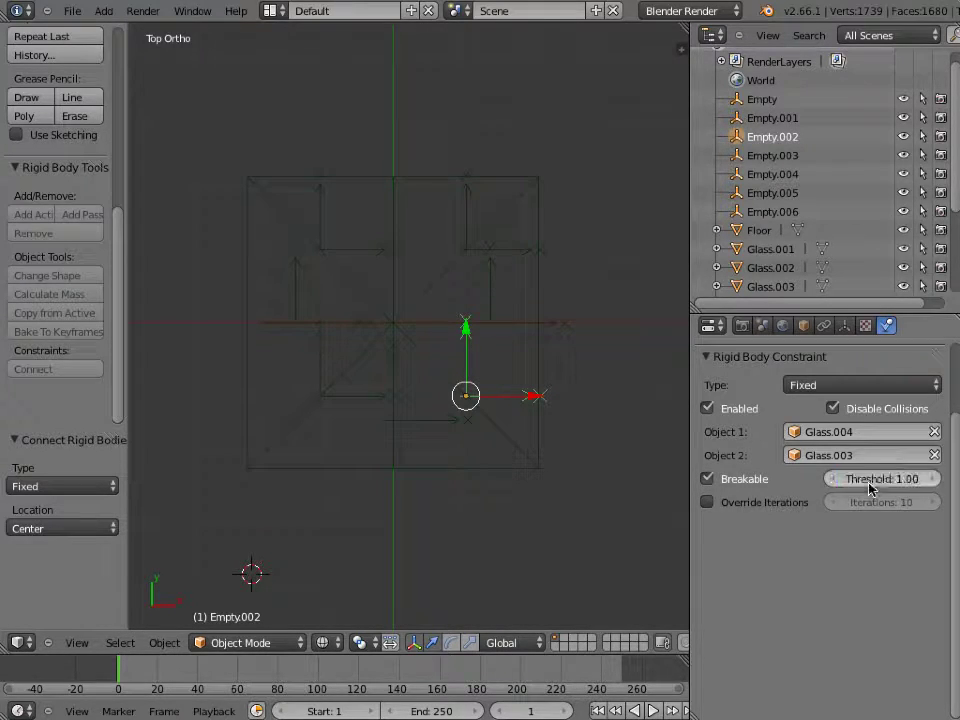
Make the constraints Empty.003 through Empty.006 breakable, each with a threshold of 1.00
right_click(430, 420)
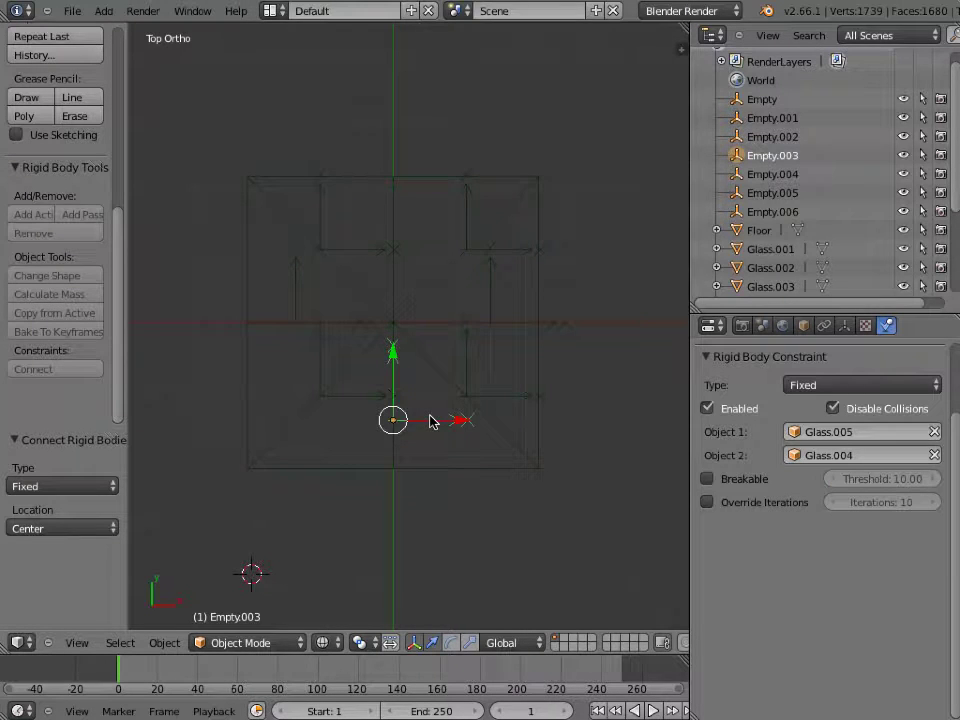
click(707, 479)
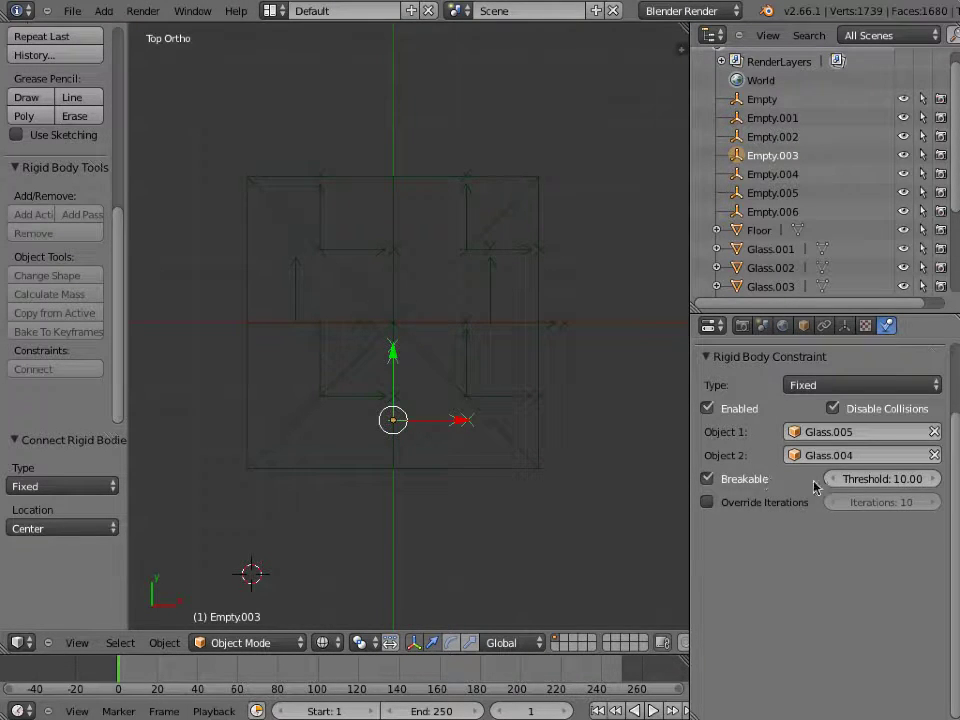
click(847, 480)
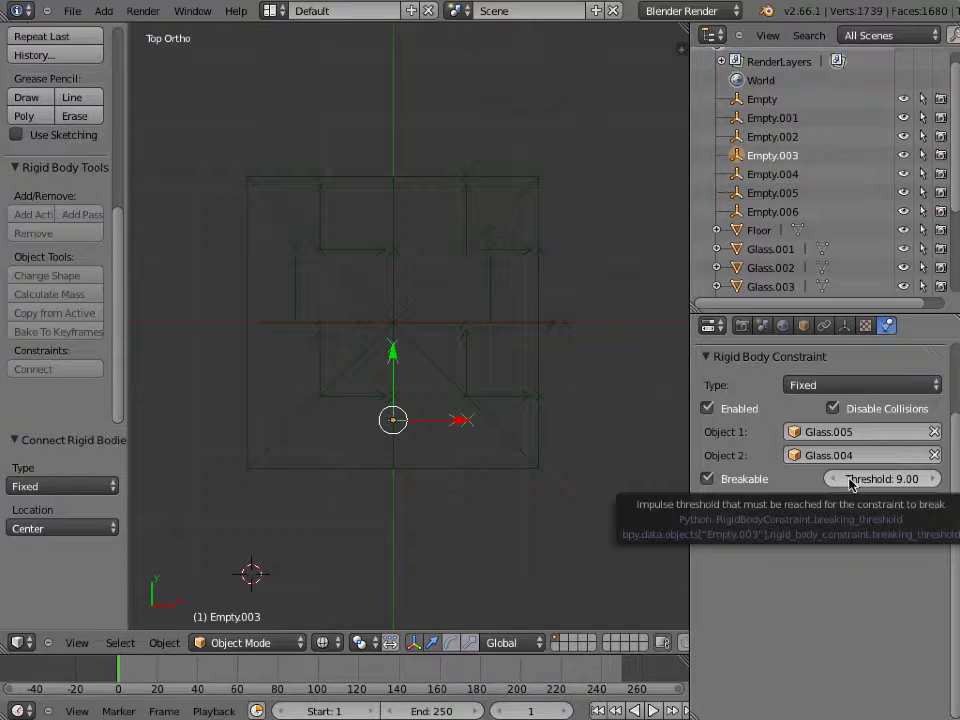
click(856, 484)
click(858, 482)
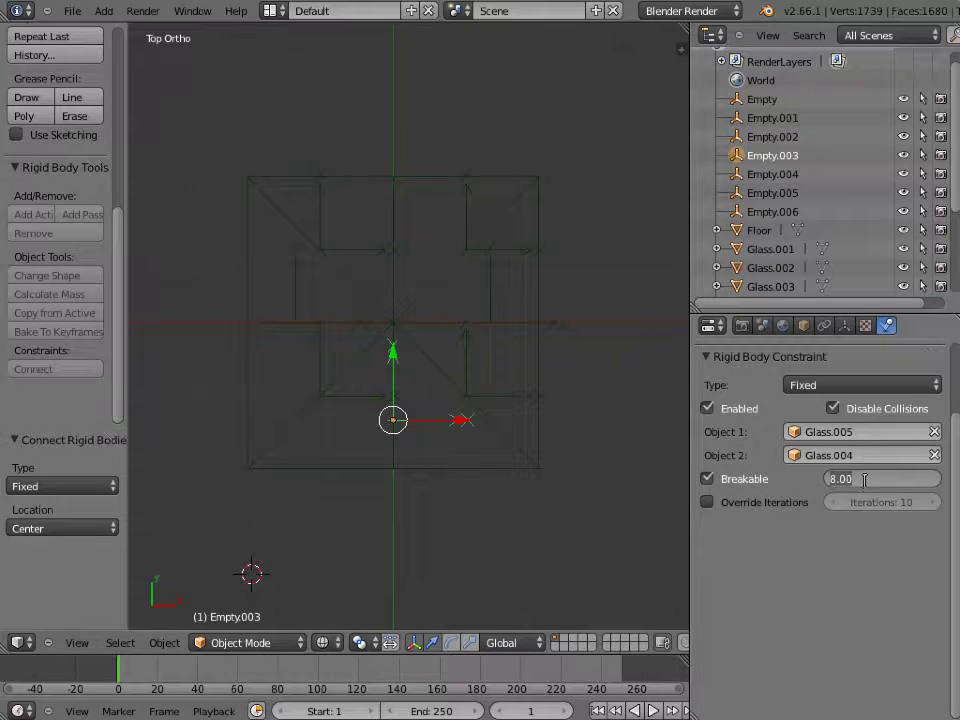
key(Return)
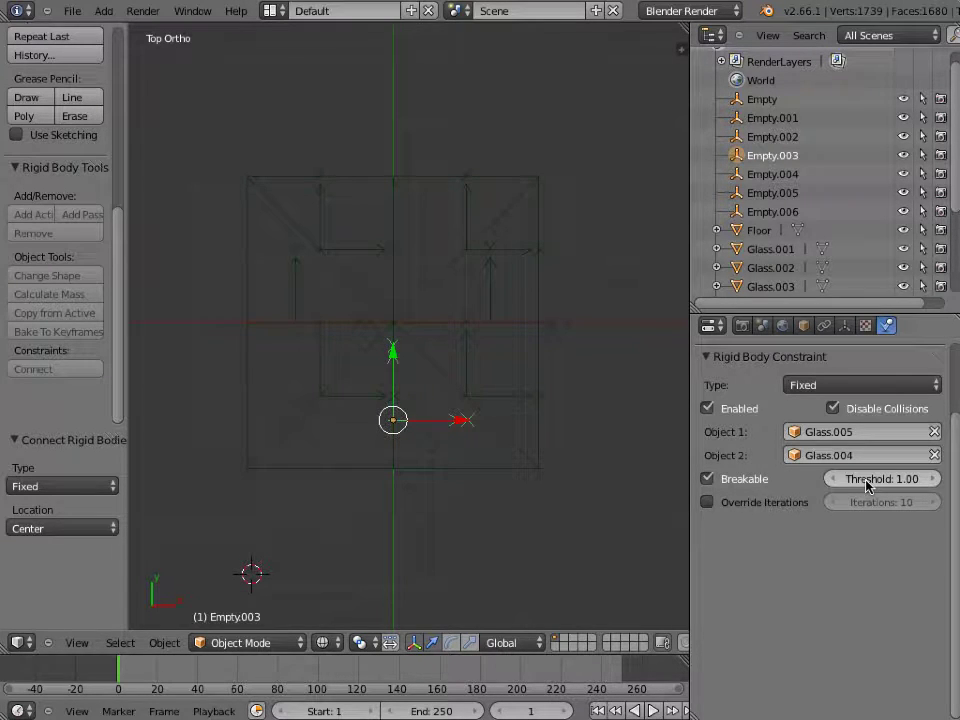
right_click(363, 396)
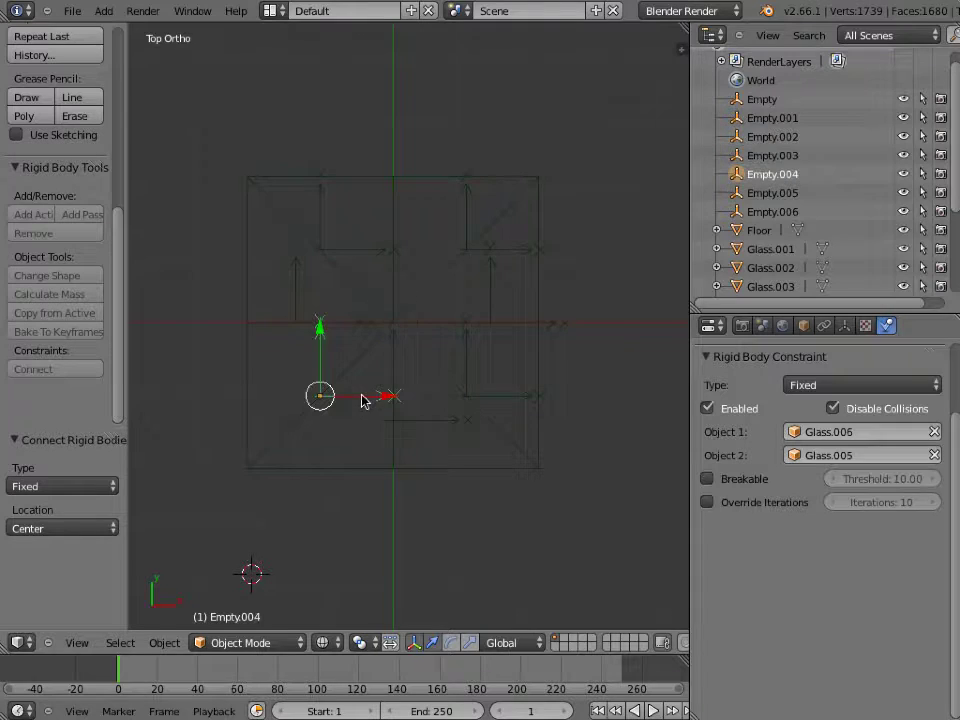
click(708, 480)
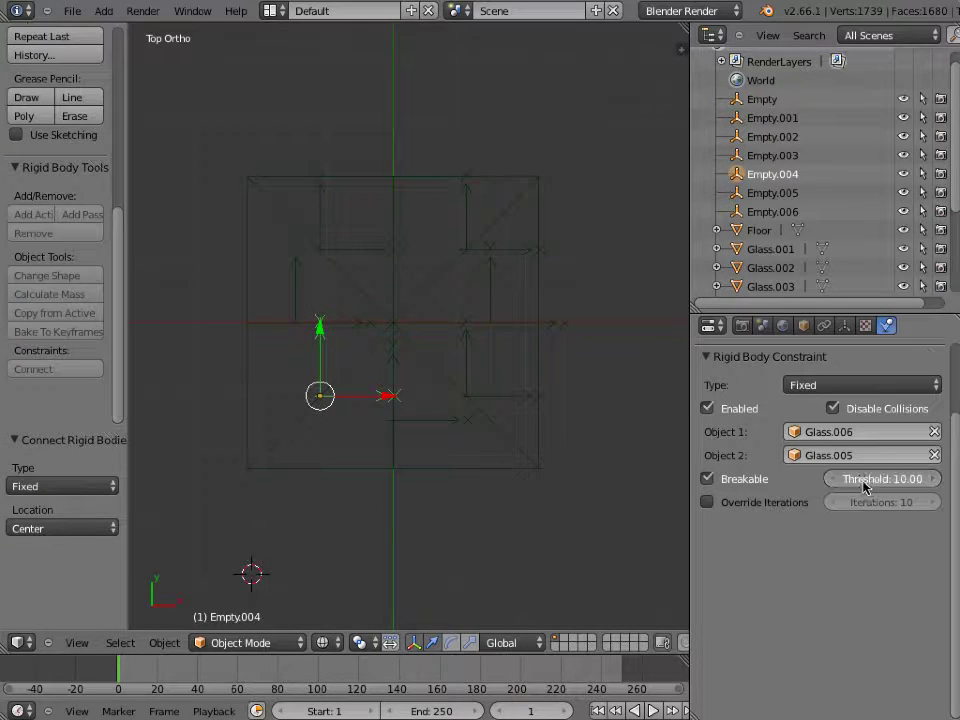
click(860, 479)
text(1)
key(Return)
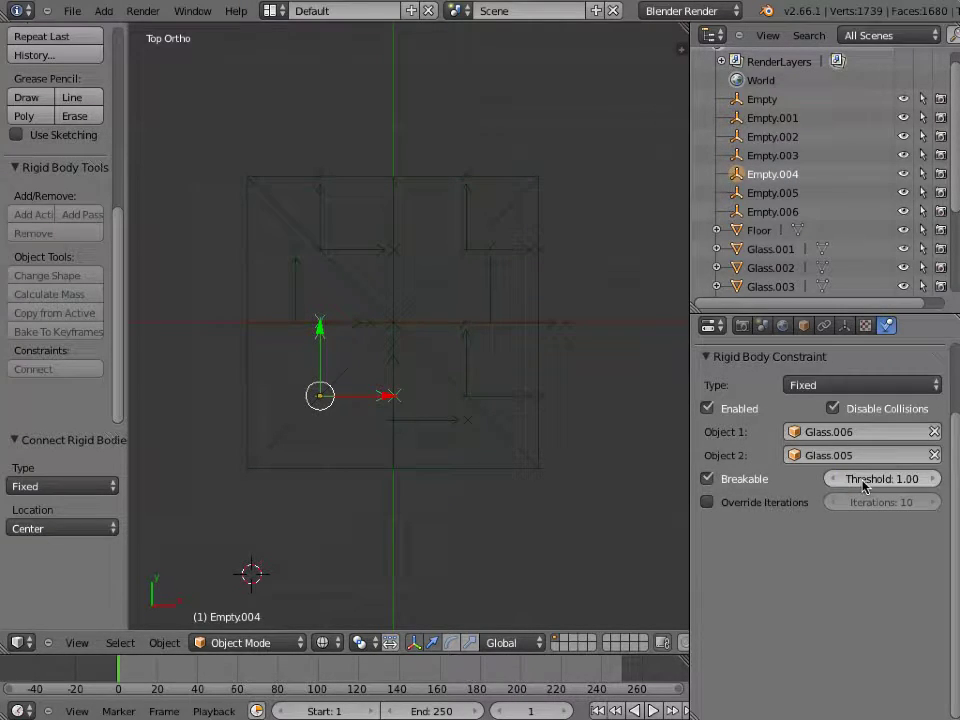
right_click(304, 296)
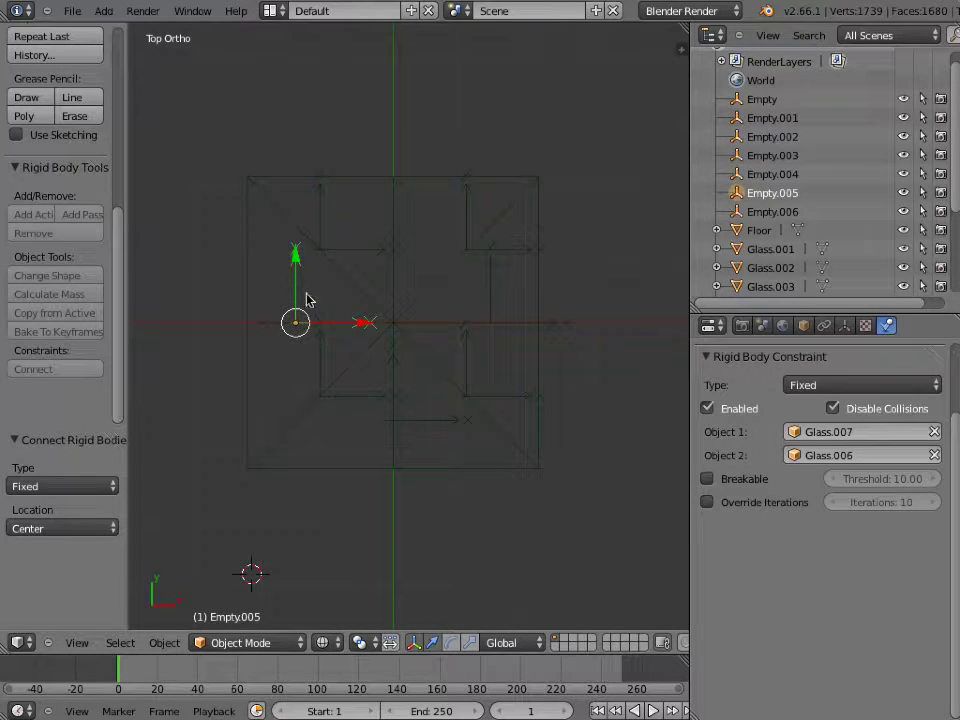
click(708, 479)
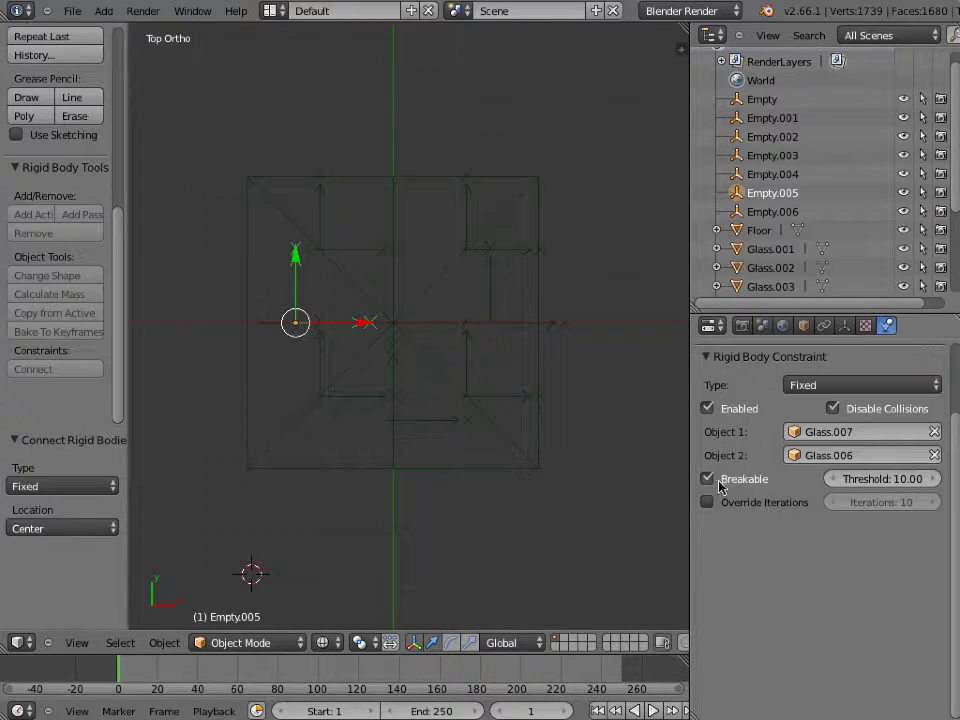
click(860, 481)
text(1)
key(Return)
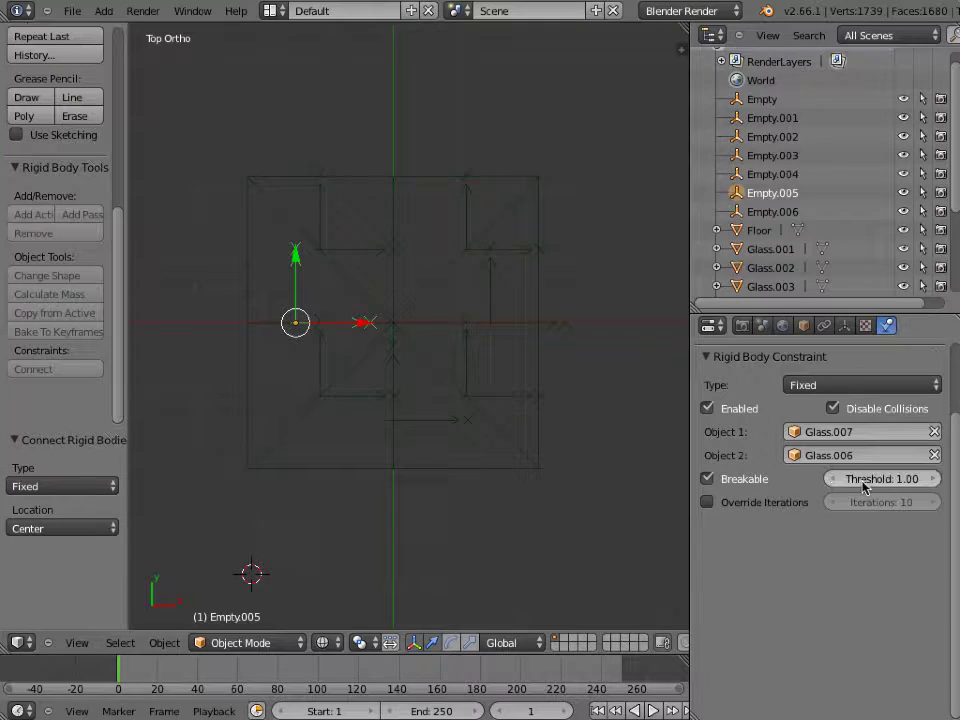
right_click(321, 216)
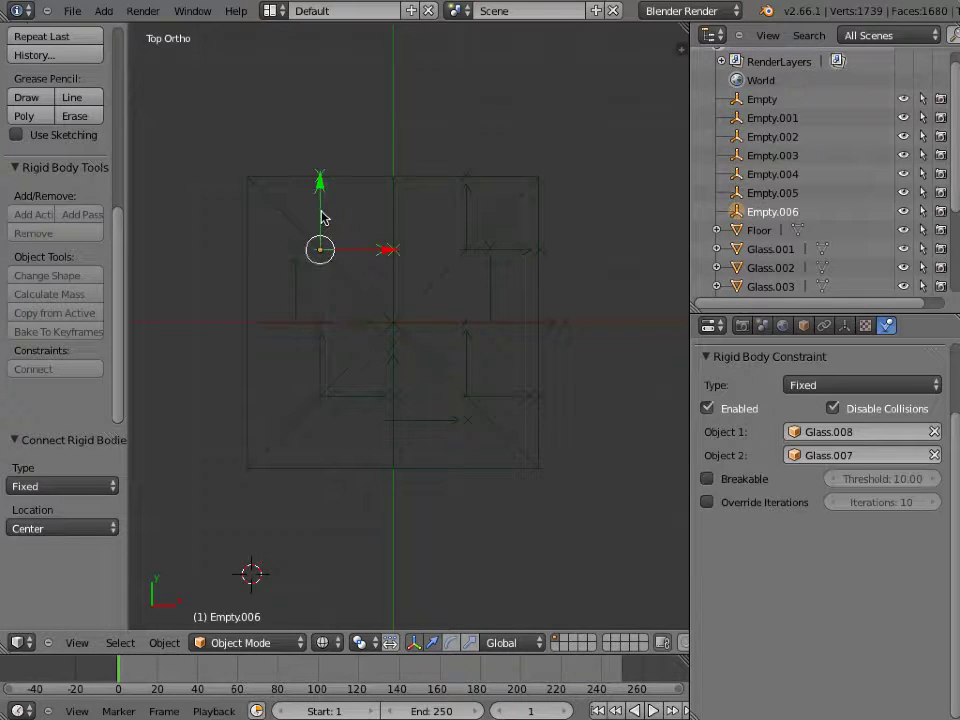
click(705, 483)
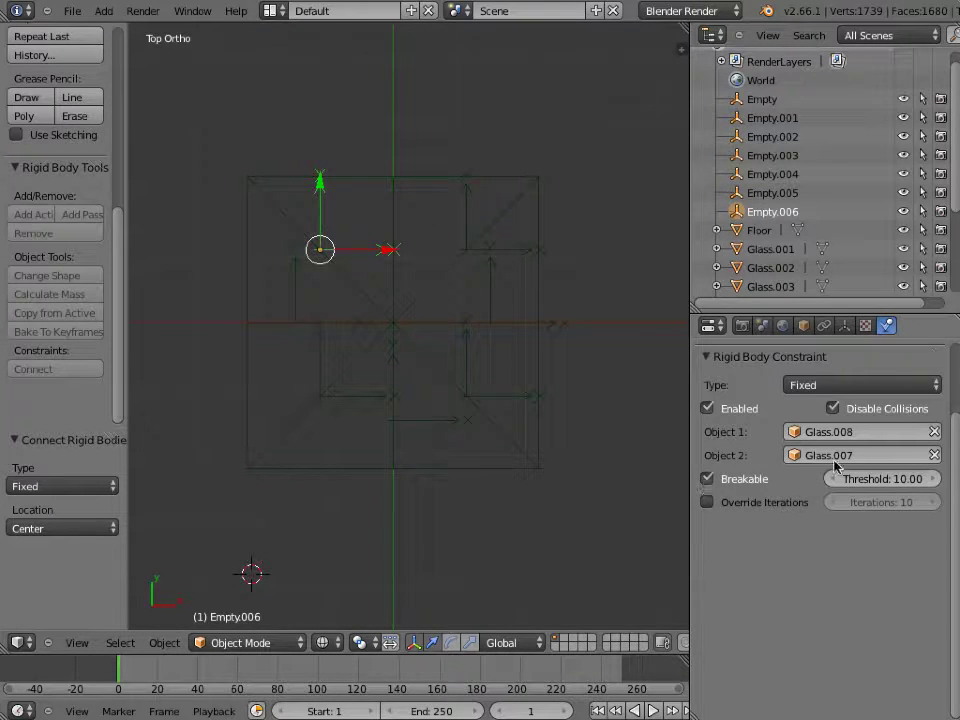
ctrl+scroll(858, 484, down, 1)
click(864, 482)
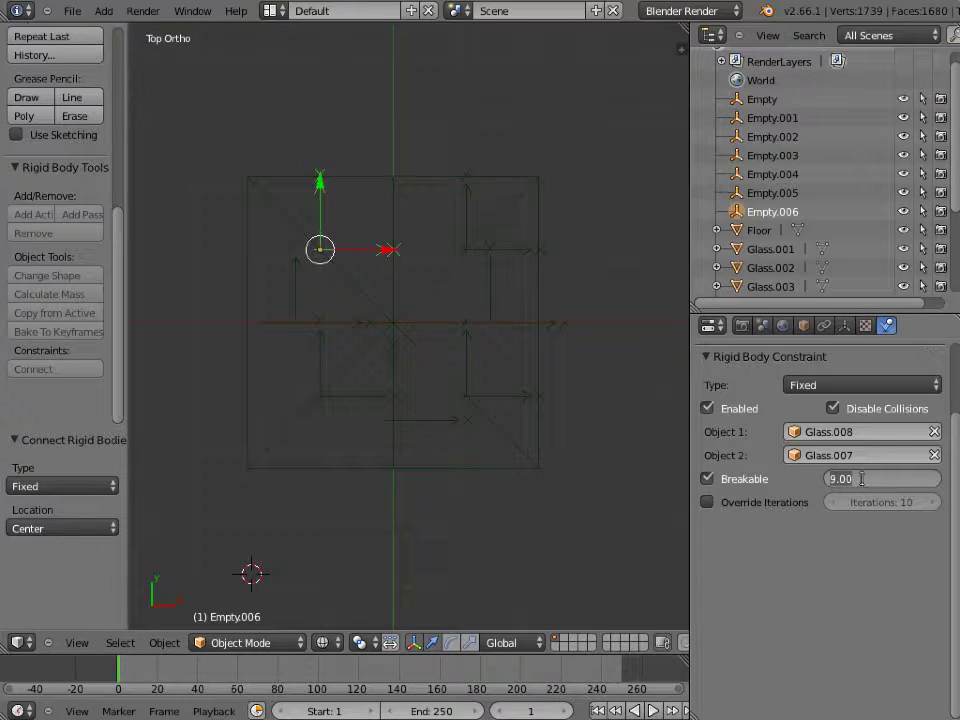
key(Return)
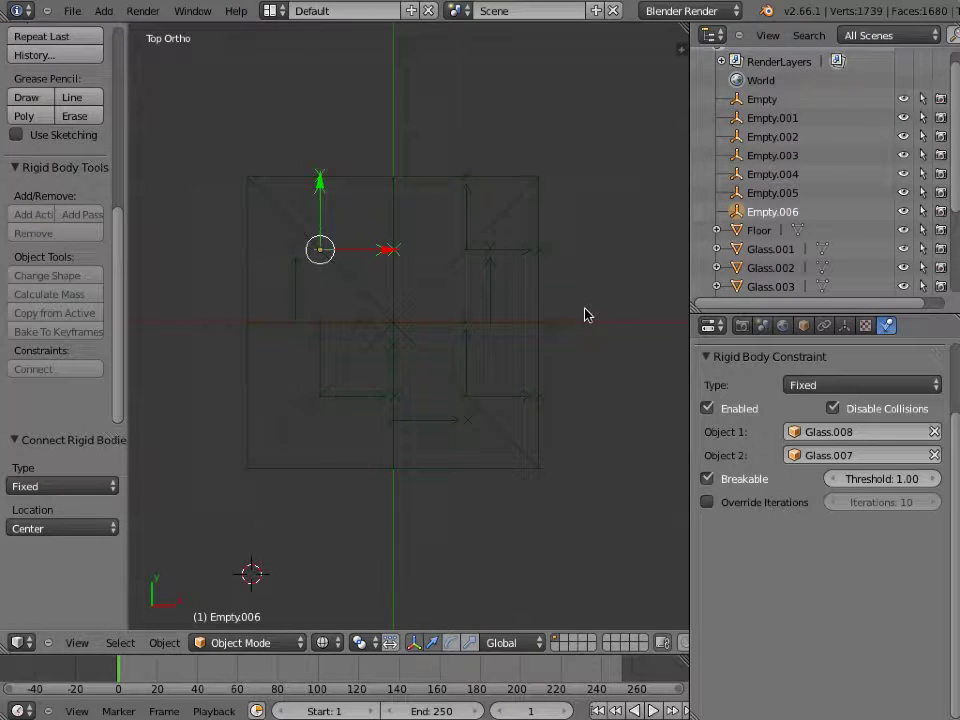
In solid shading, select the yellow ball and raise its rigid body mass from 1 to 20
key(z)
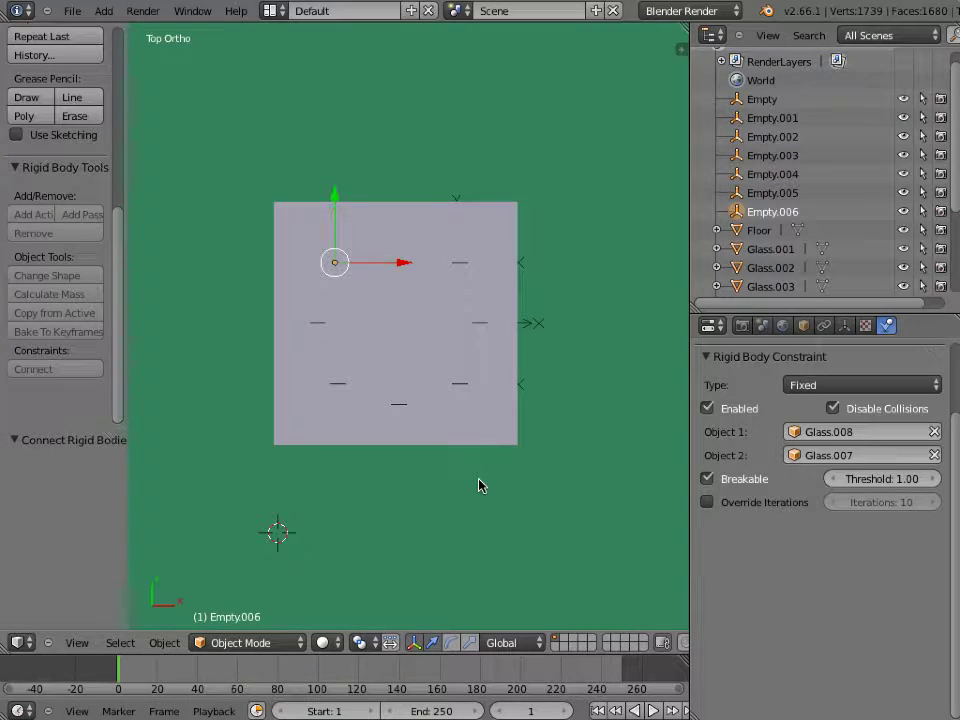
middle_drag(478, 484, 525, 311)
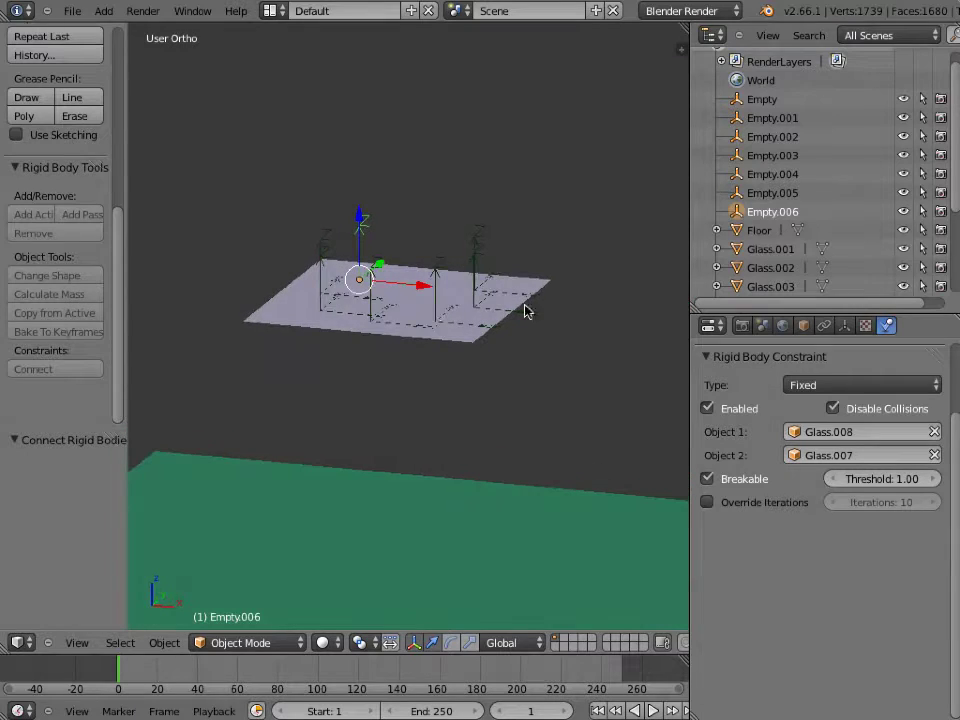
scroll(846, 253, down, 5)
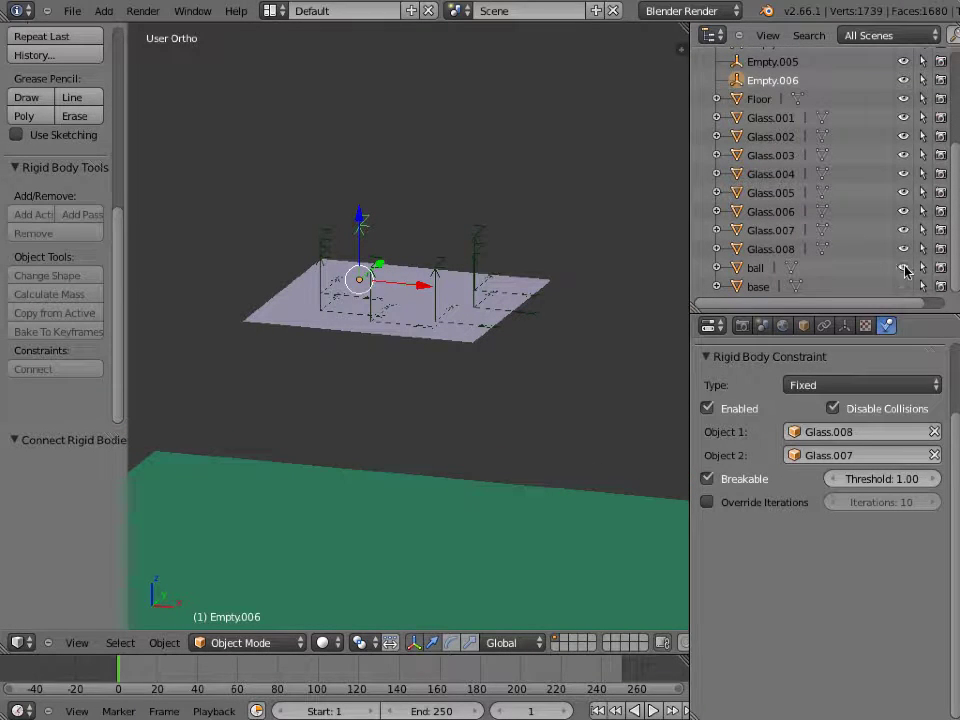
scroll(628, 334, down, 6)
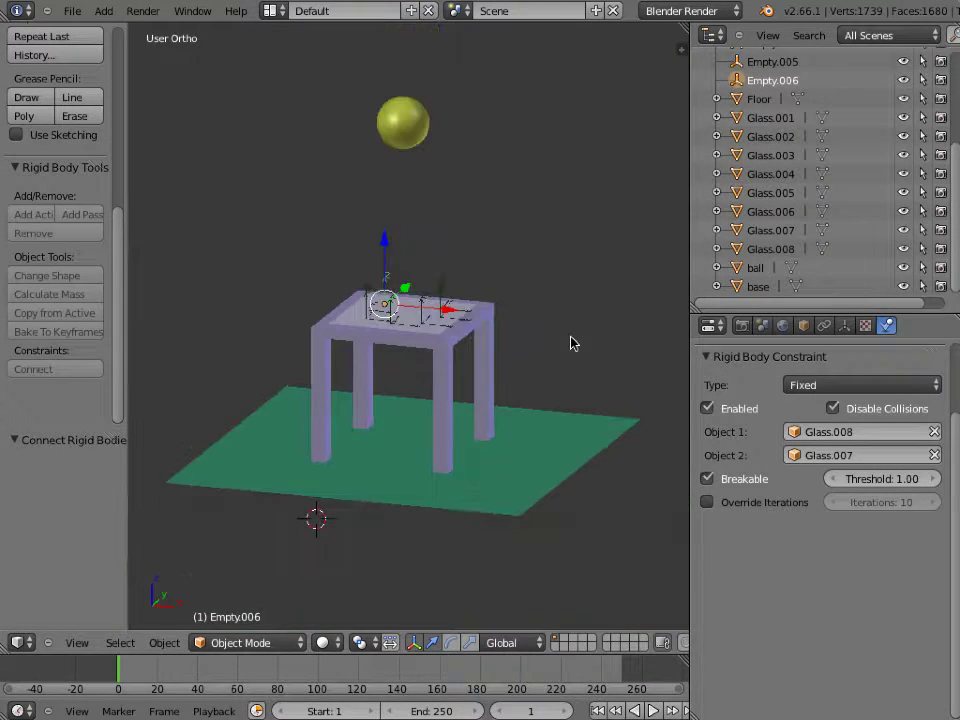
middle_drag(528, 344, 481, 351)
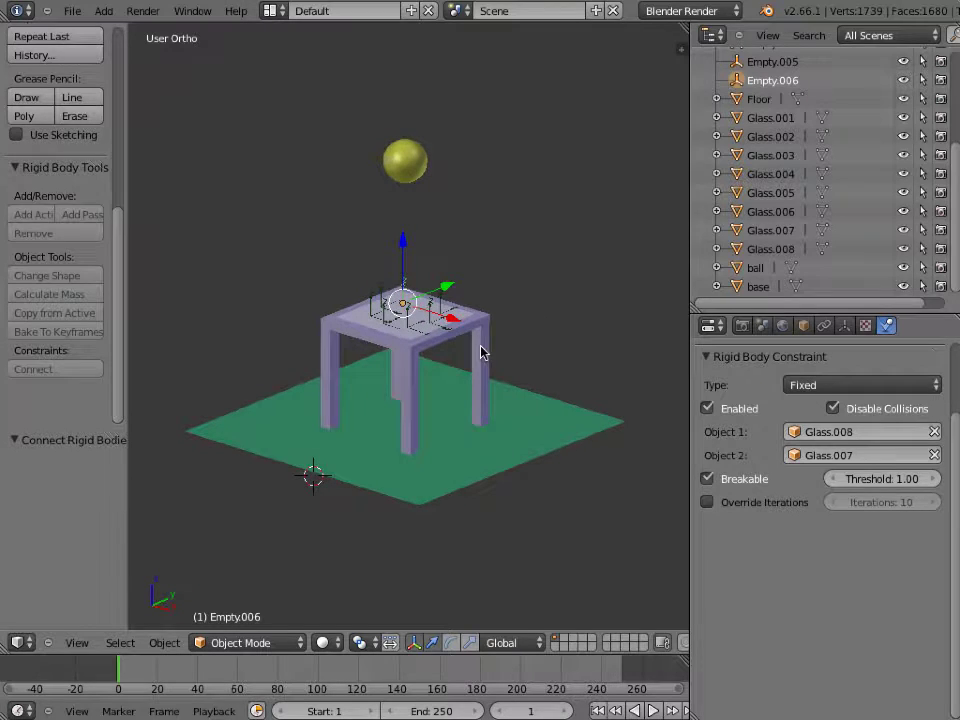
right_click(408, 163)
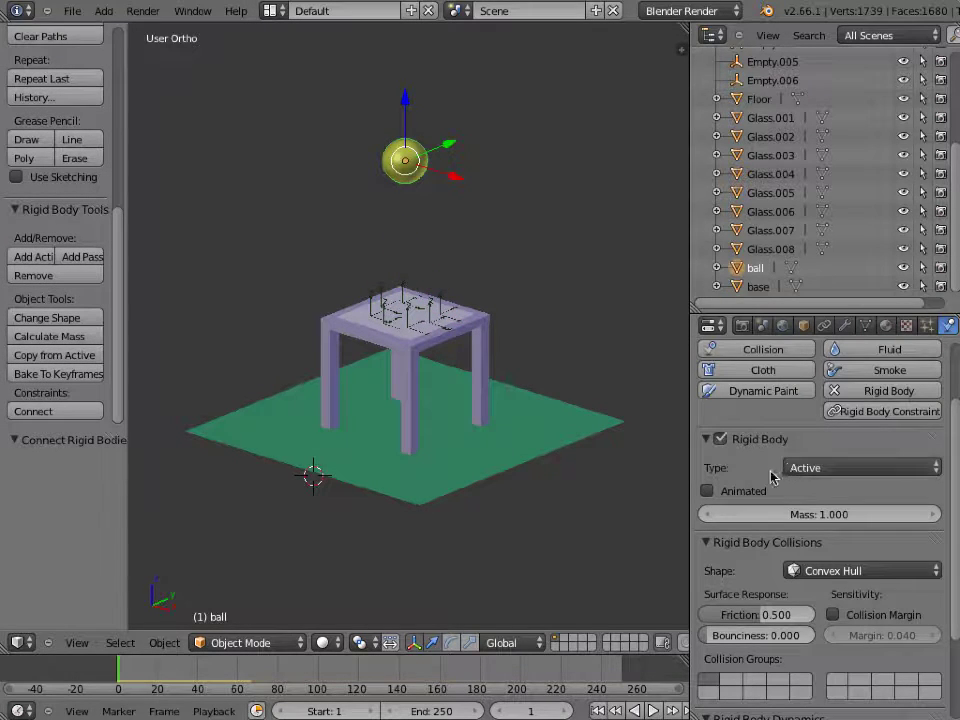
click(826, 514)
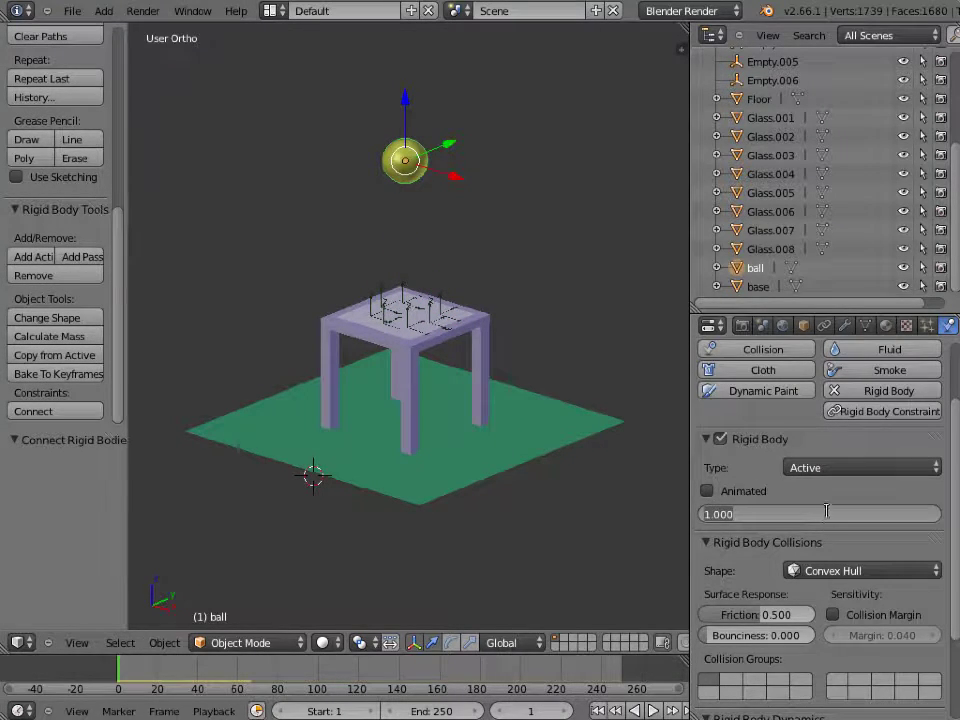
text(20)
key(Return)
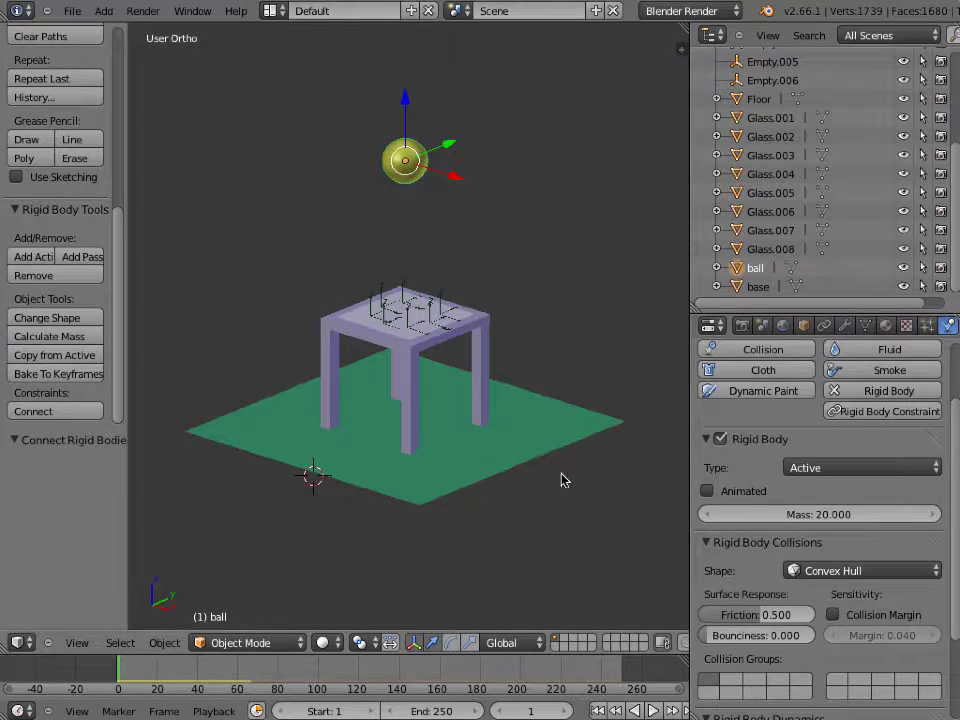
middle_drag(562, 480, 589, 494)
Play the simulation and replay it from frame 1 to watch the 20-mass ball shatter the glass
click(588, 489)
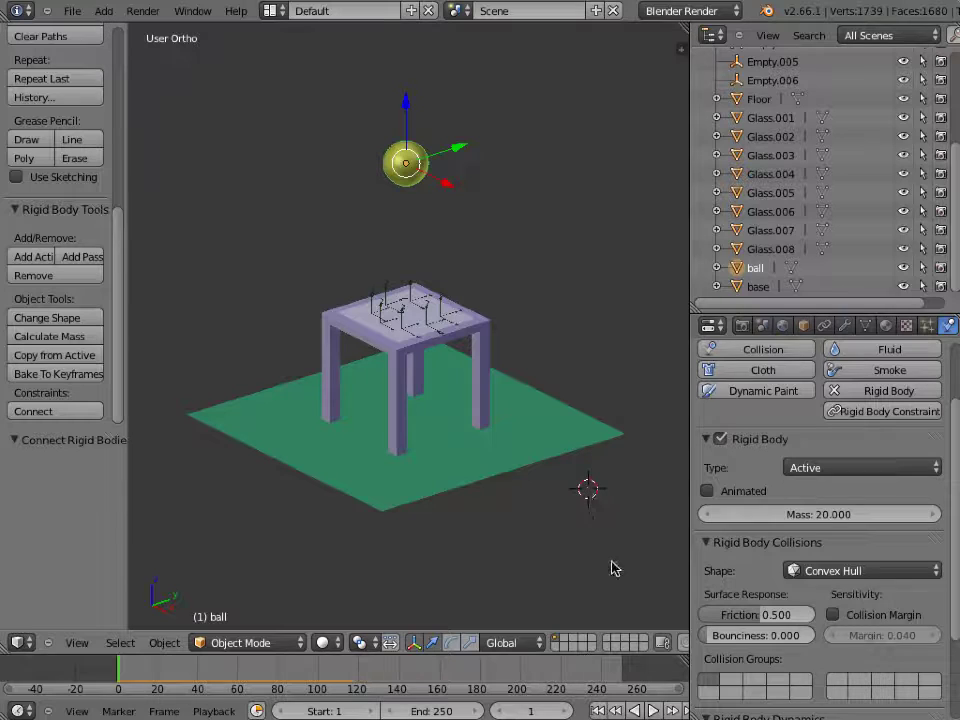
click(655, 710)
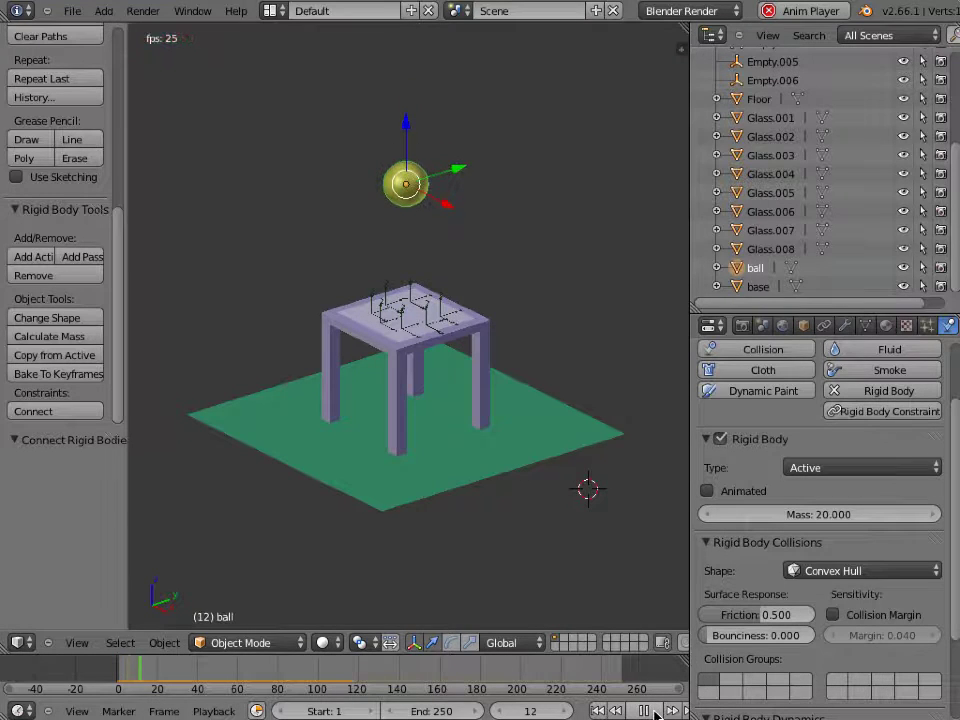
click(598, 710)
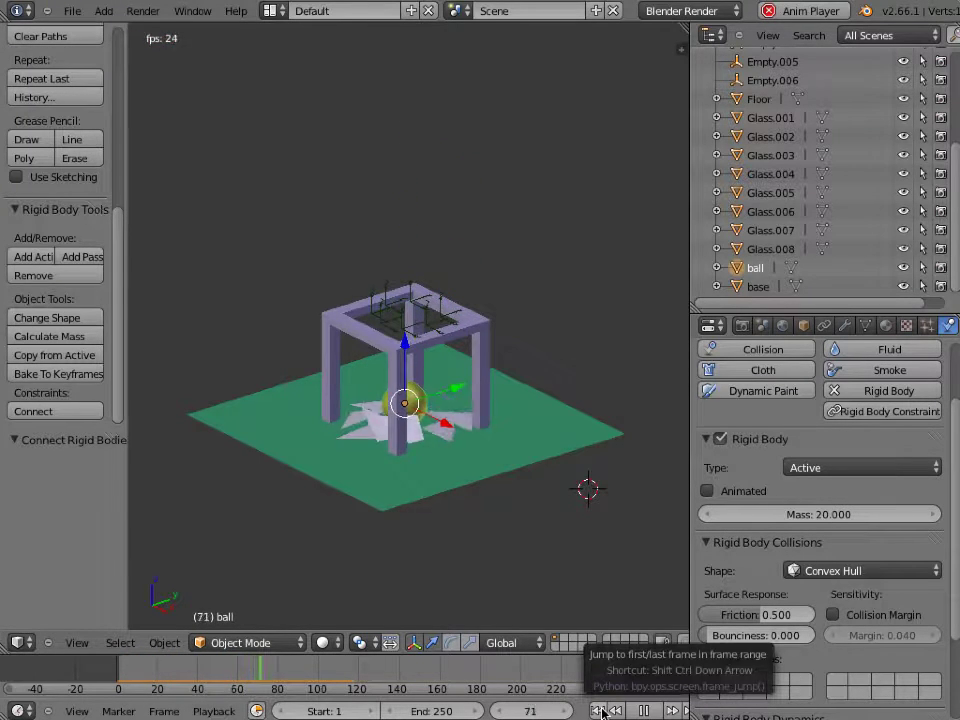
click(598, 710)
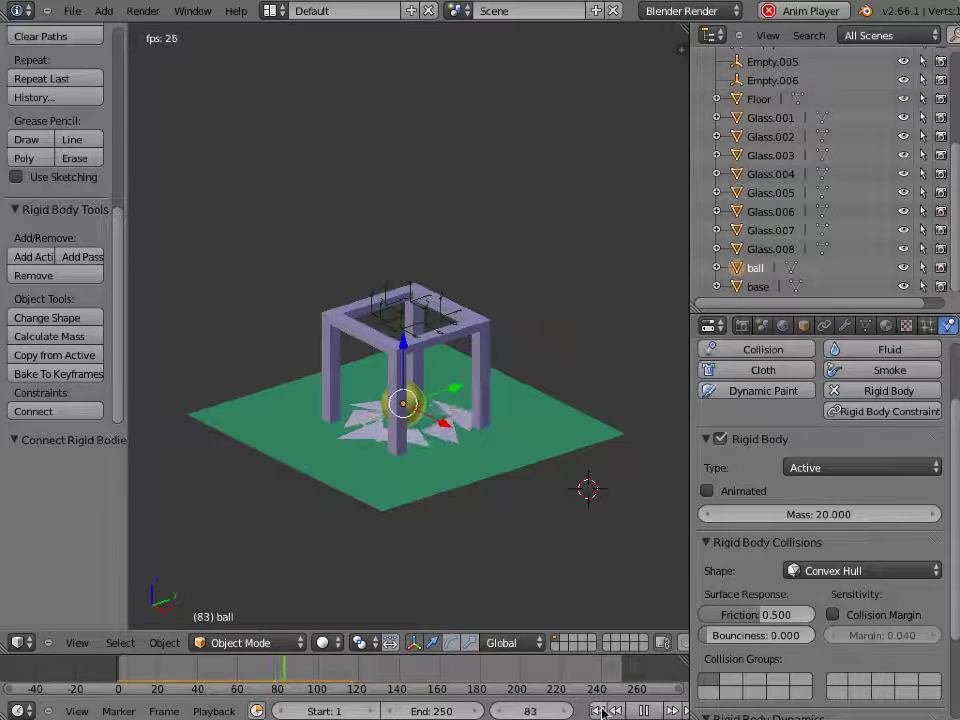
click(598, 710)
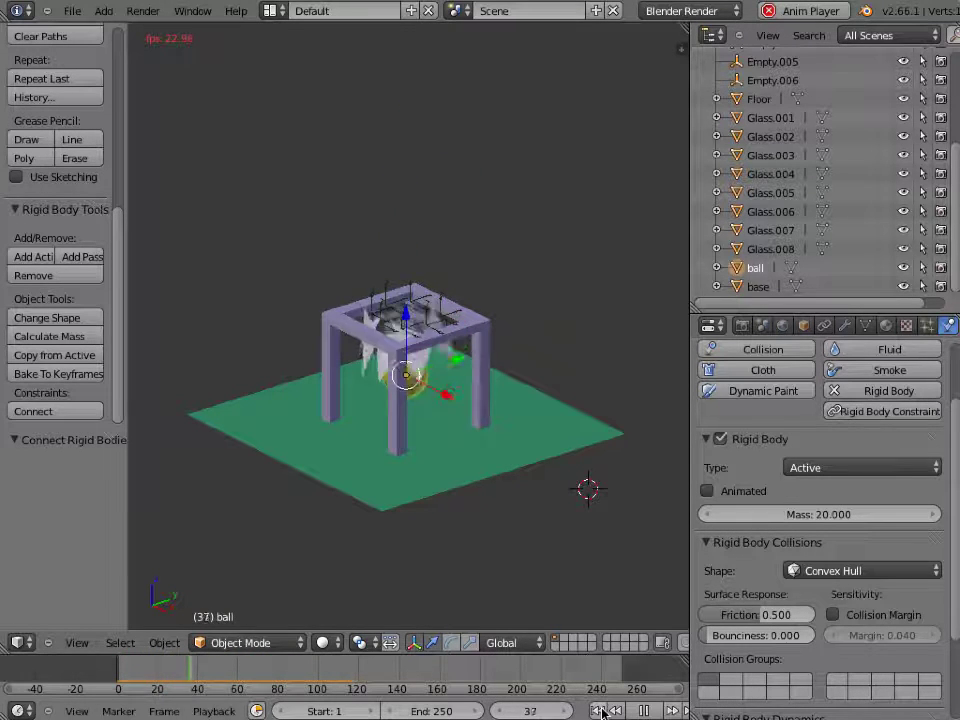